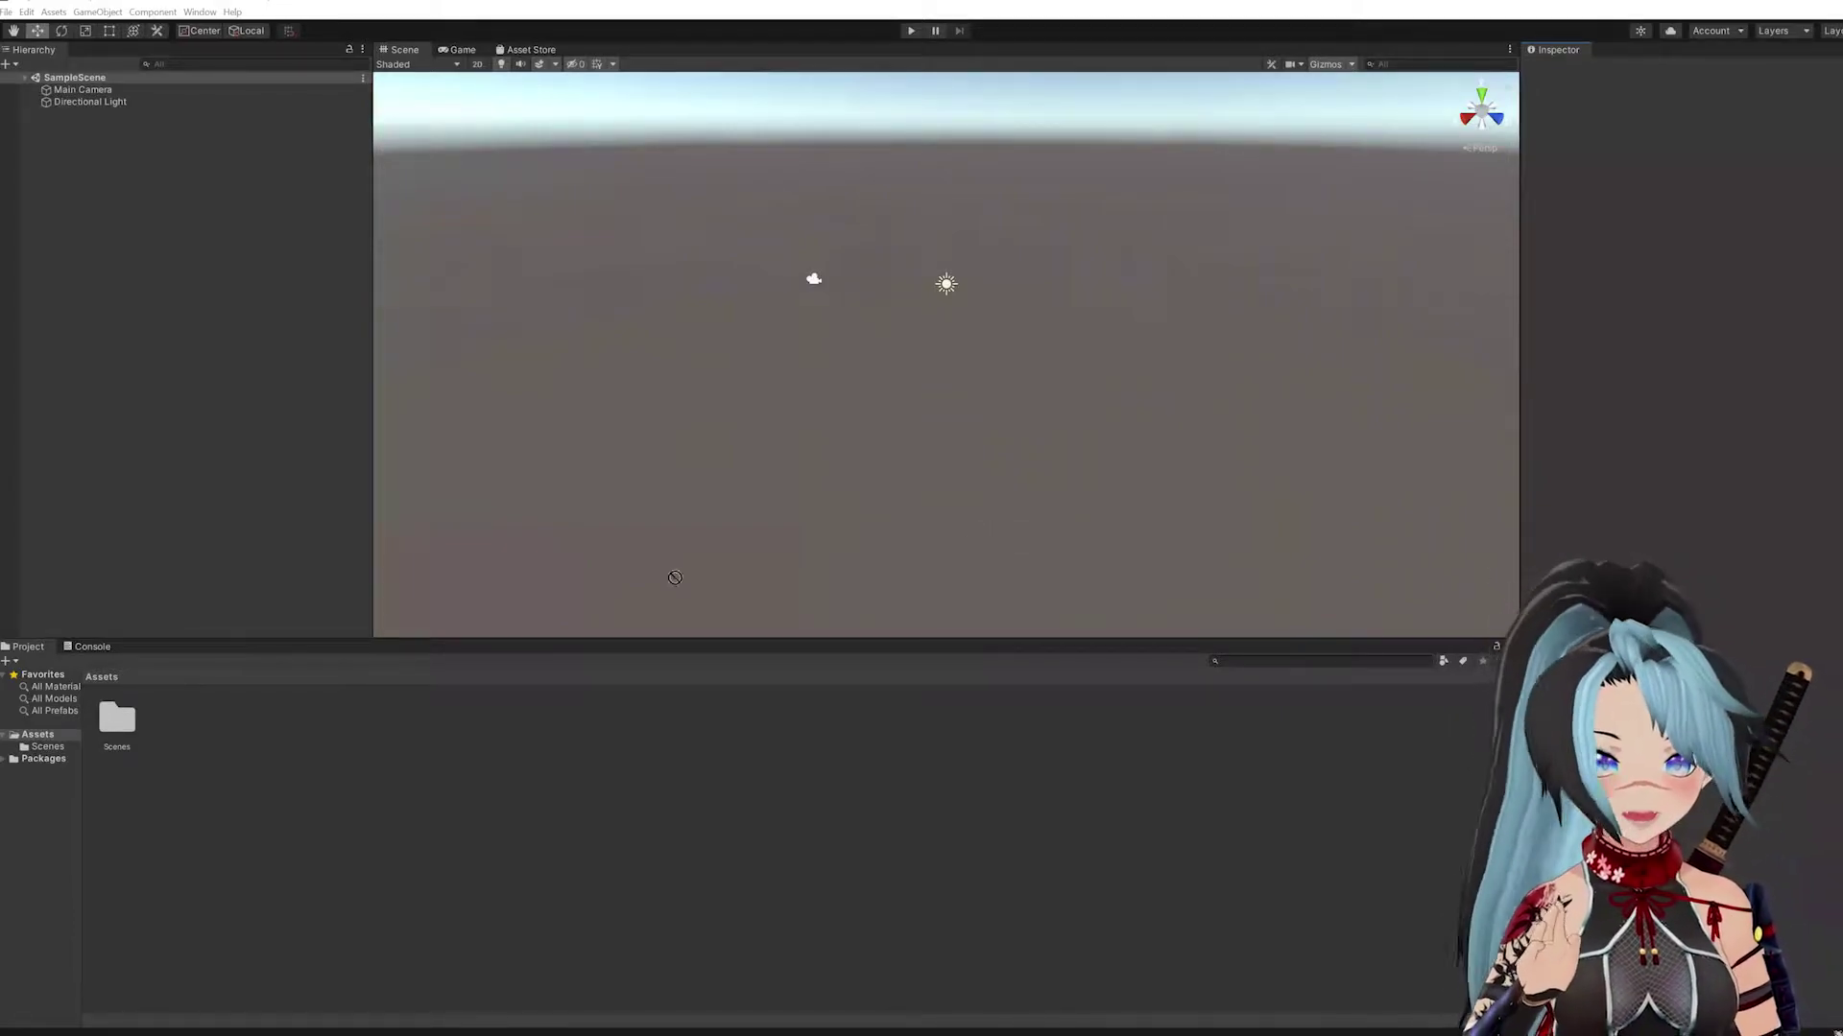
- Import all files of the UniVRM package into the project's Assets folder
{"action": "left_click", "coordinate": [49, 735]}
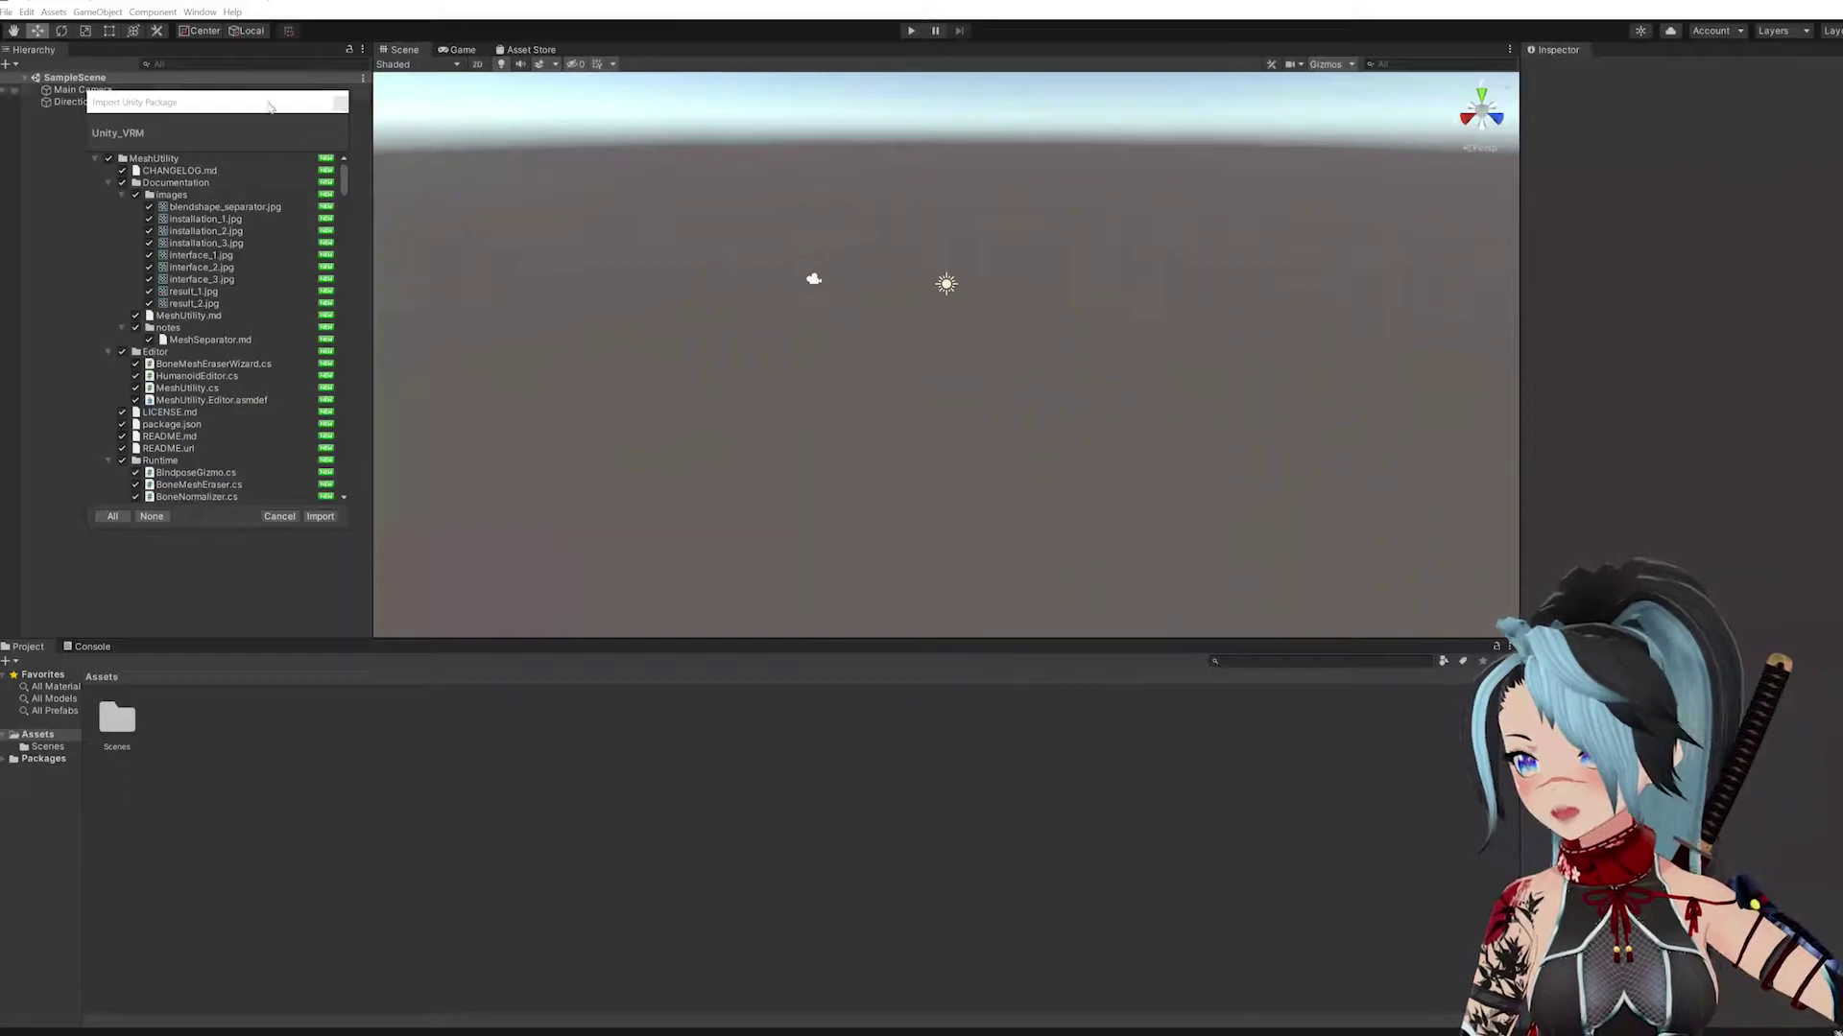
{"action": "left_click", "coordinate": [319, 516]}
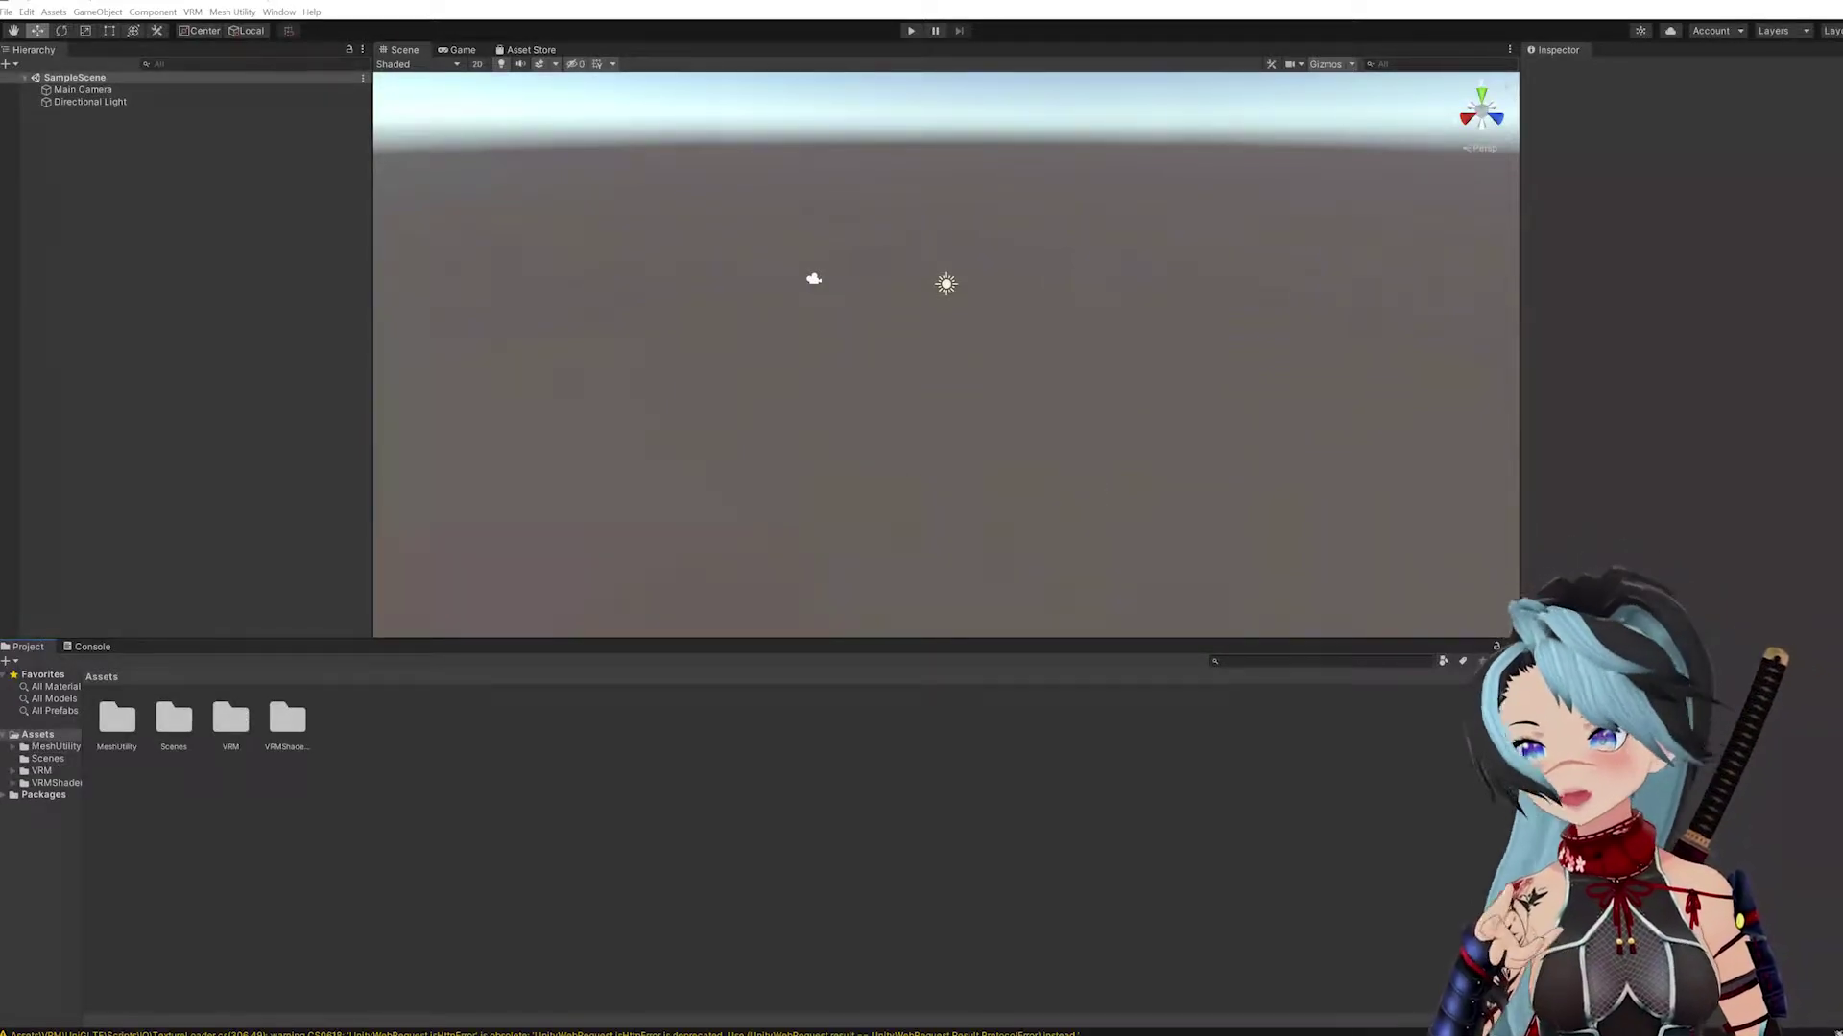
- Import the avatar's .vrm file from the VRoid folder through VRM > UniVRM-0.61.1 > Import
{"action": "left_click", "coordinate": [192, 12]}
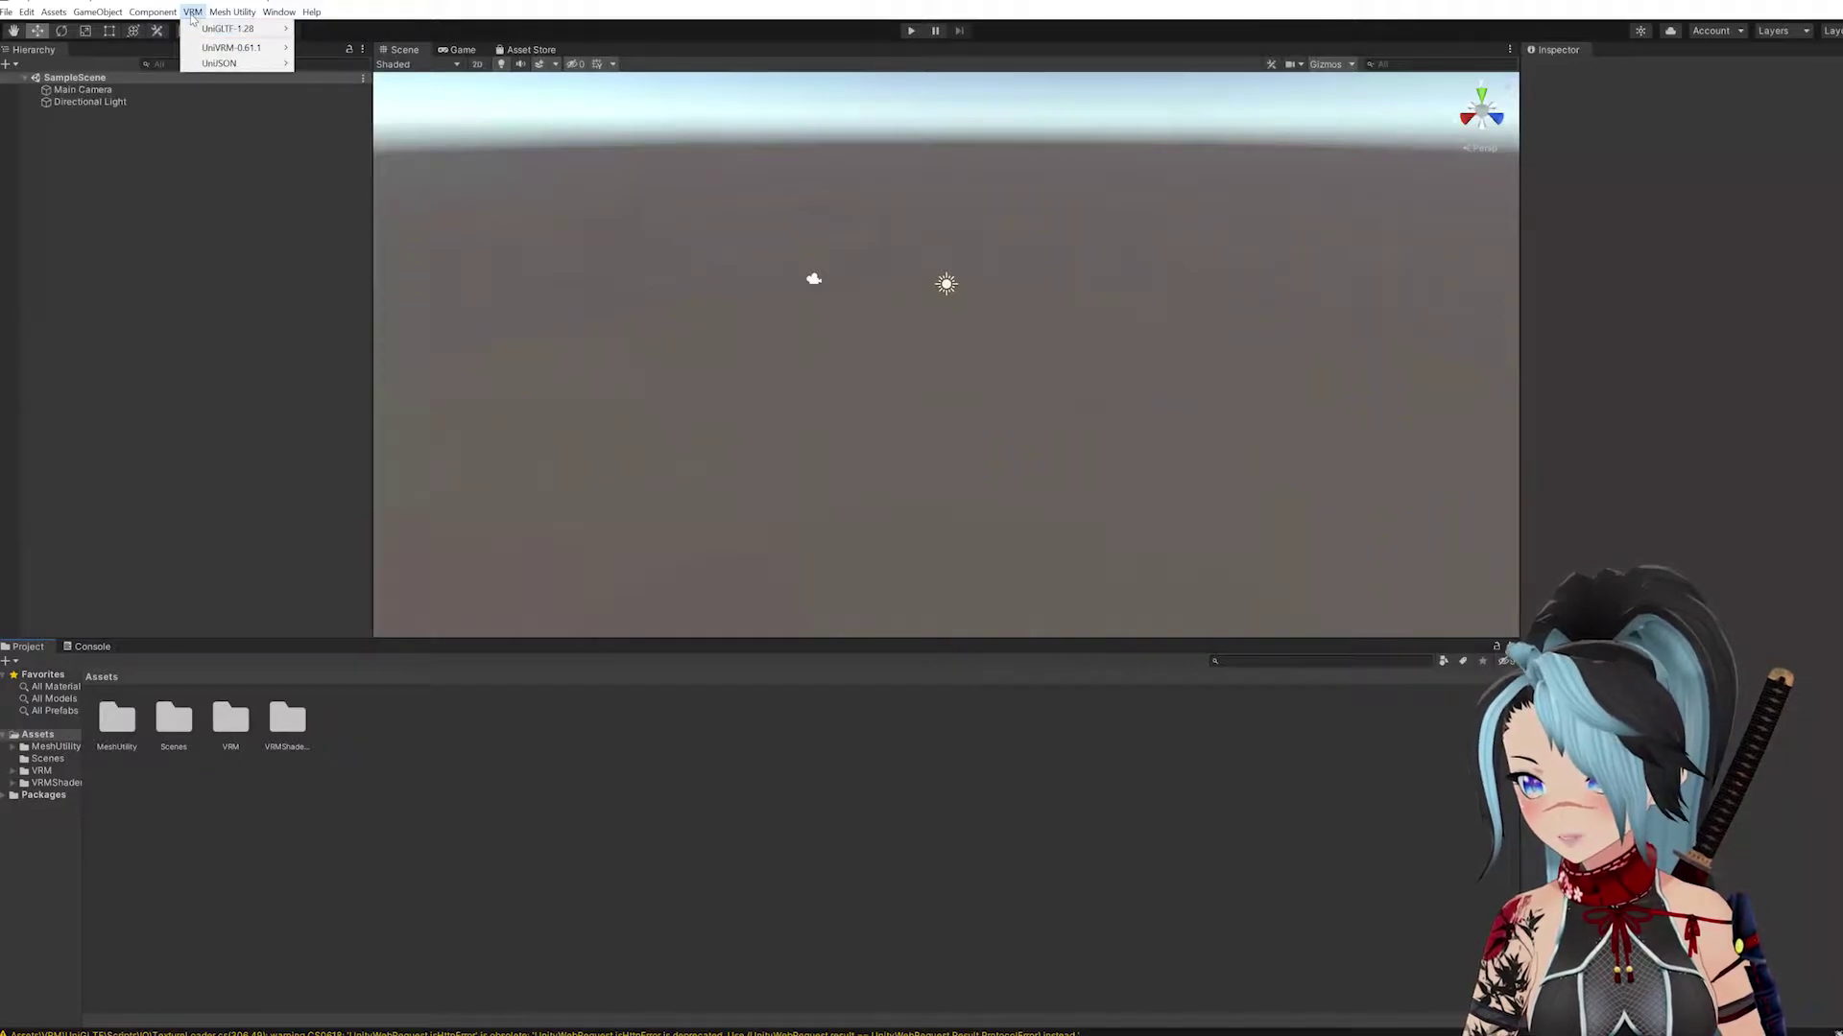
{"action": "mouse_move", "coordinate": [254, 48]}
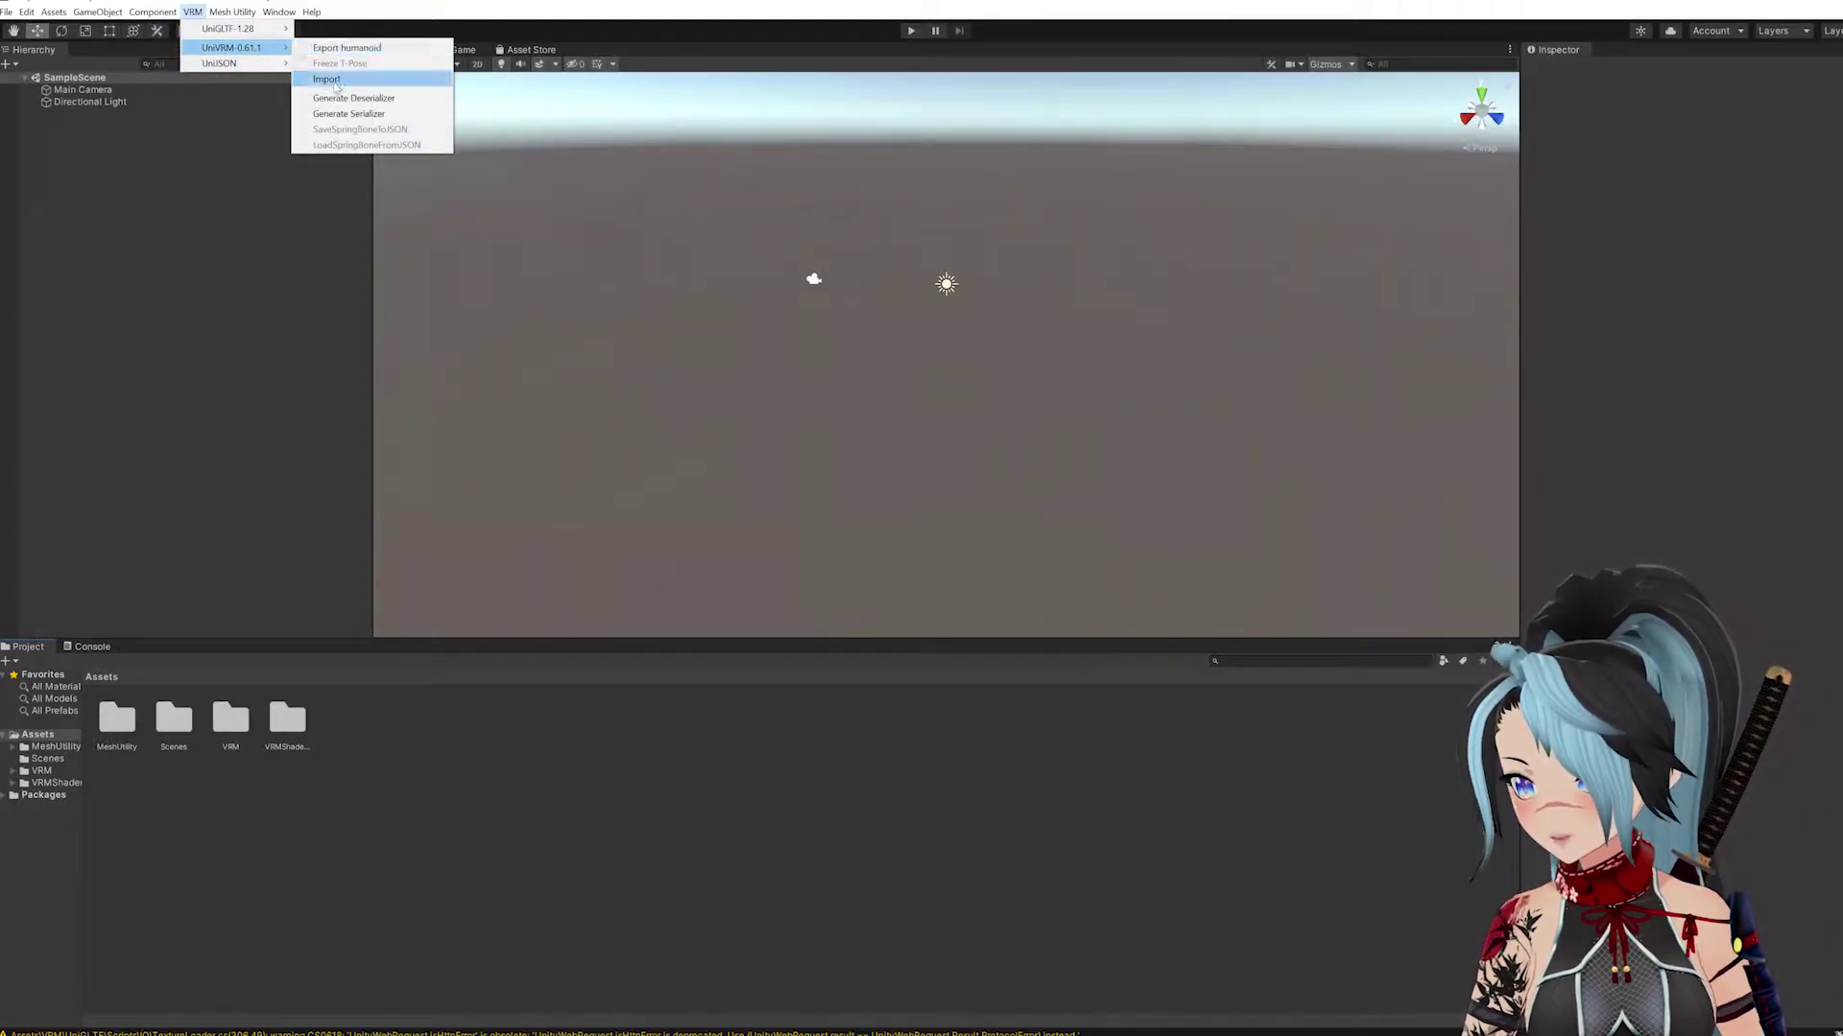
{"action": "left_click", "coordinate": [326, 80]}
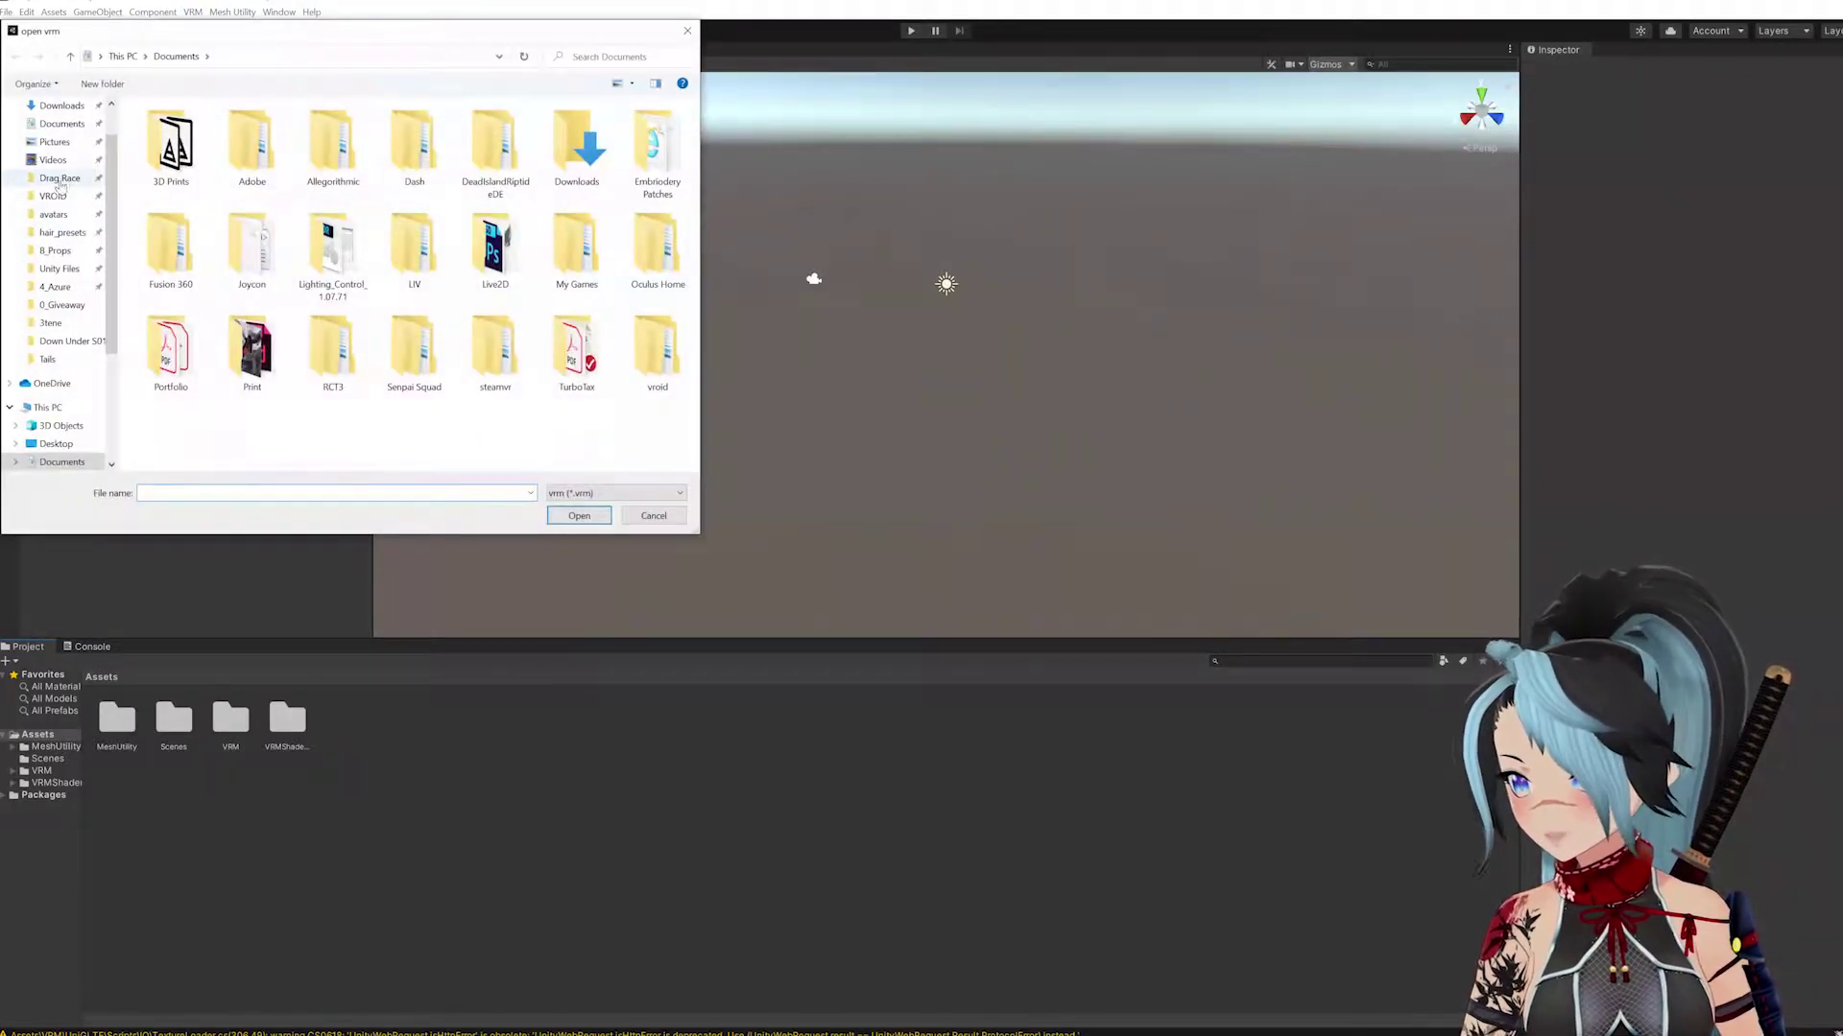
{"action": "left_click", "coordinate": [54, 196]}
{"action": "double_click", "coordinate": [187, 419]}
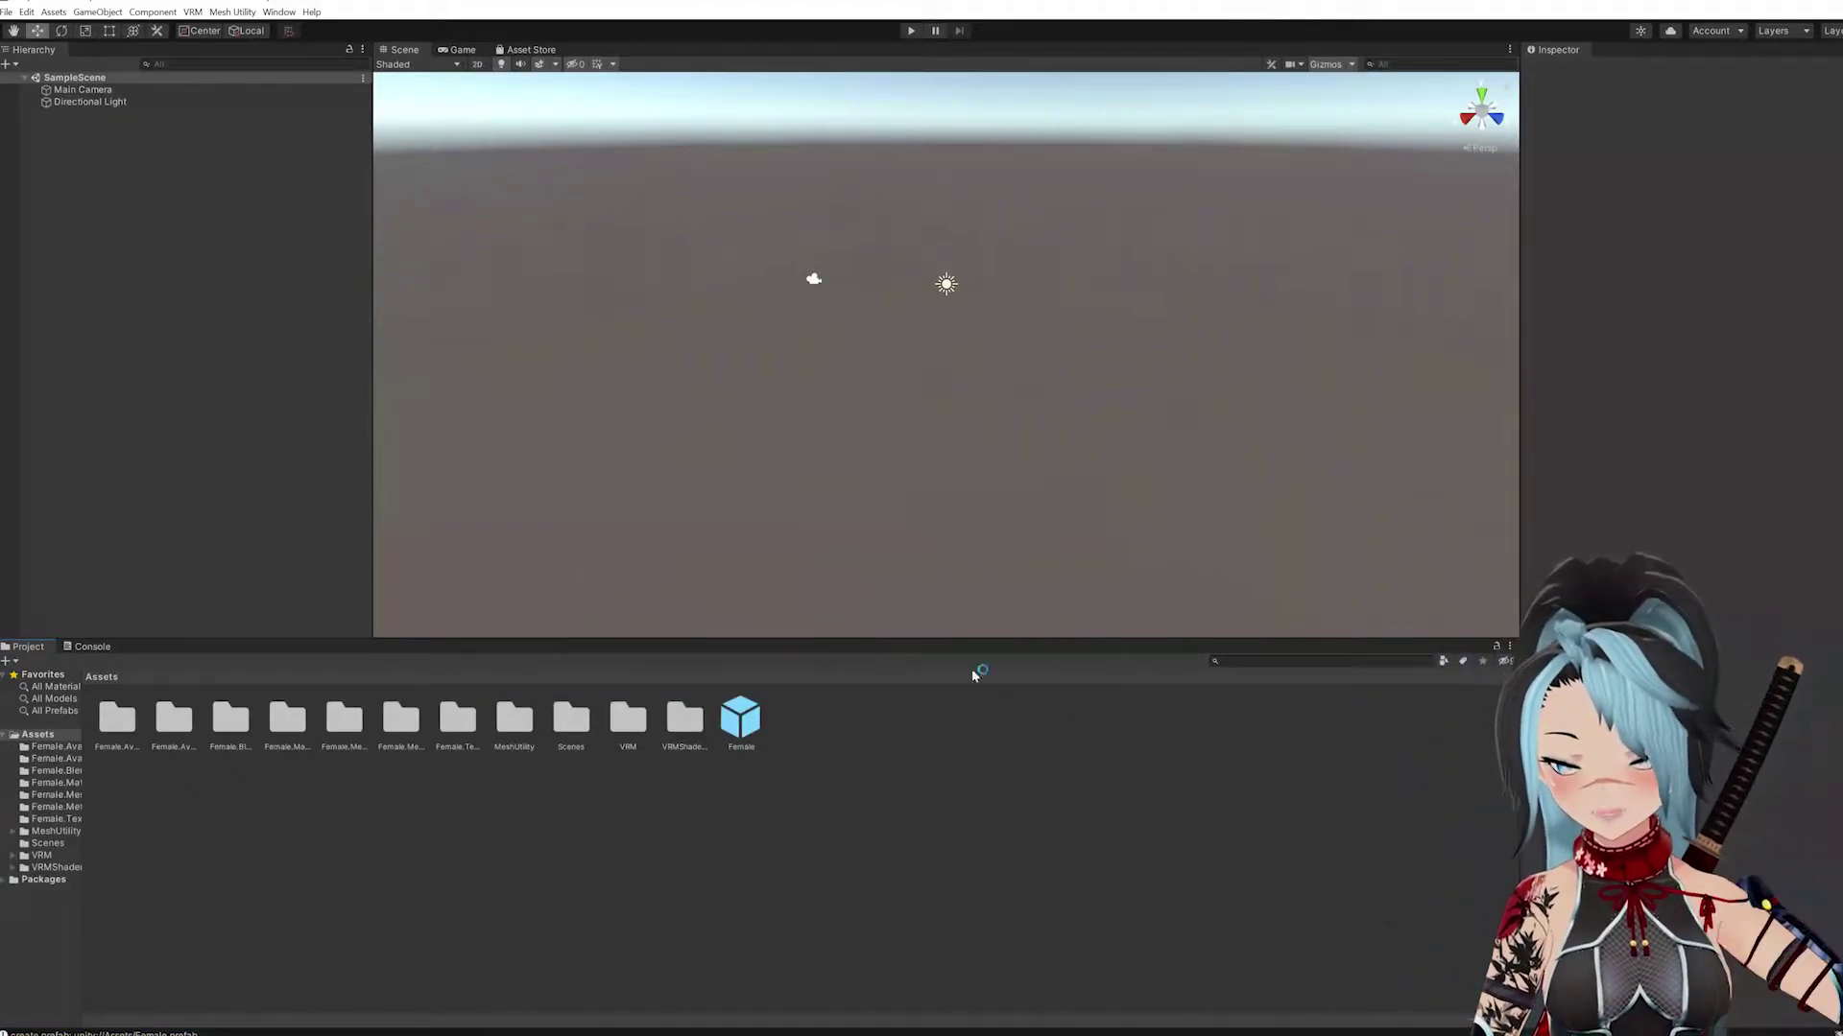
- Open the Female prefab, orbit to view the character's hair, and select the Hairs group
{"action": "left_click", "coordinate": [737, 734]}
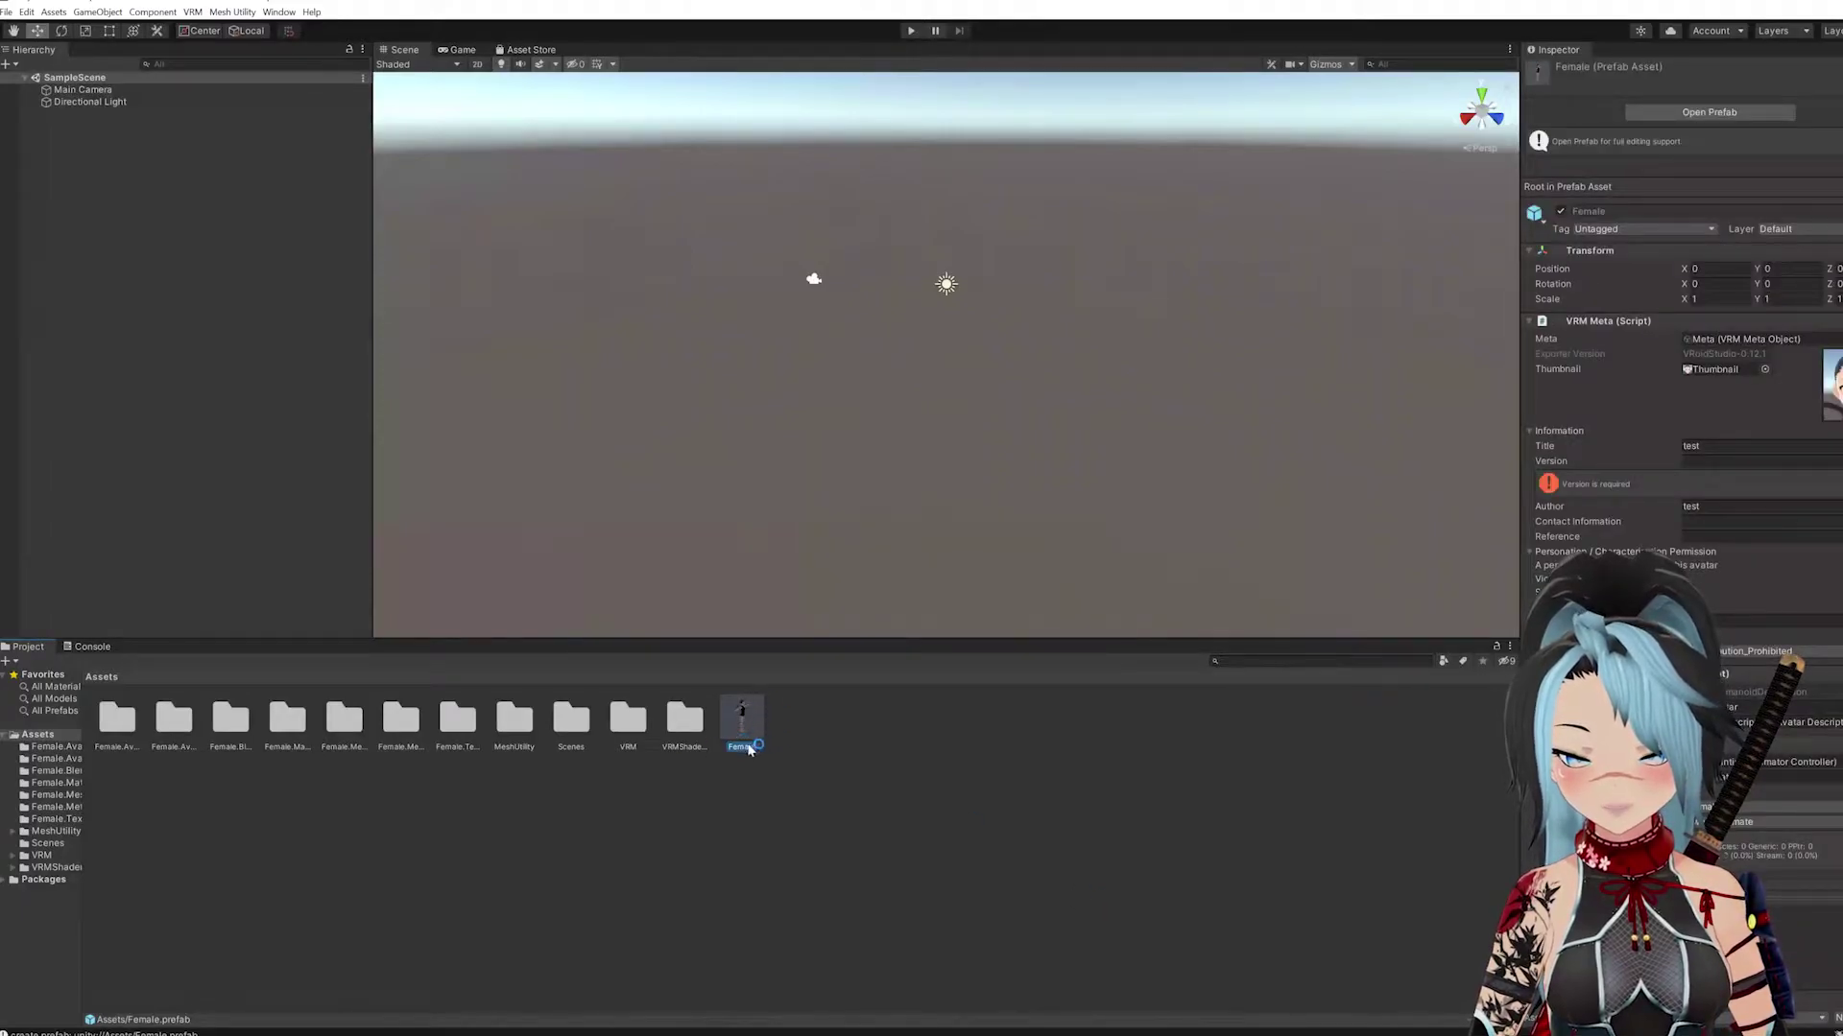
{"action": "left_click", "coordinate": [1709, 113]}
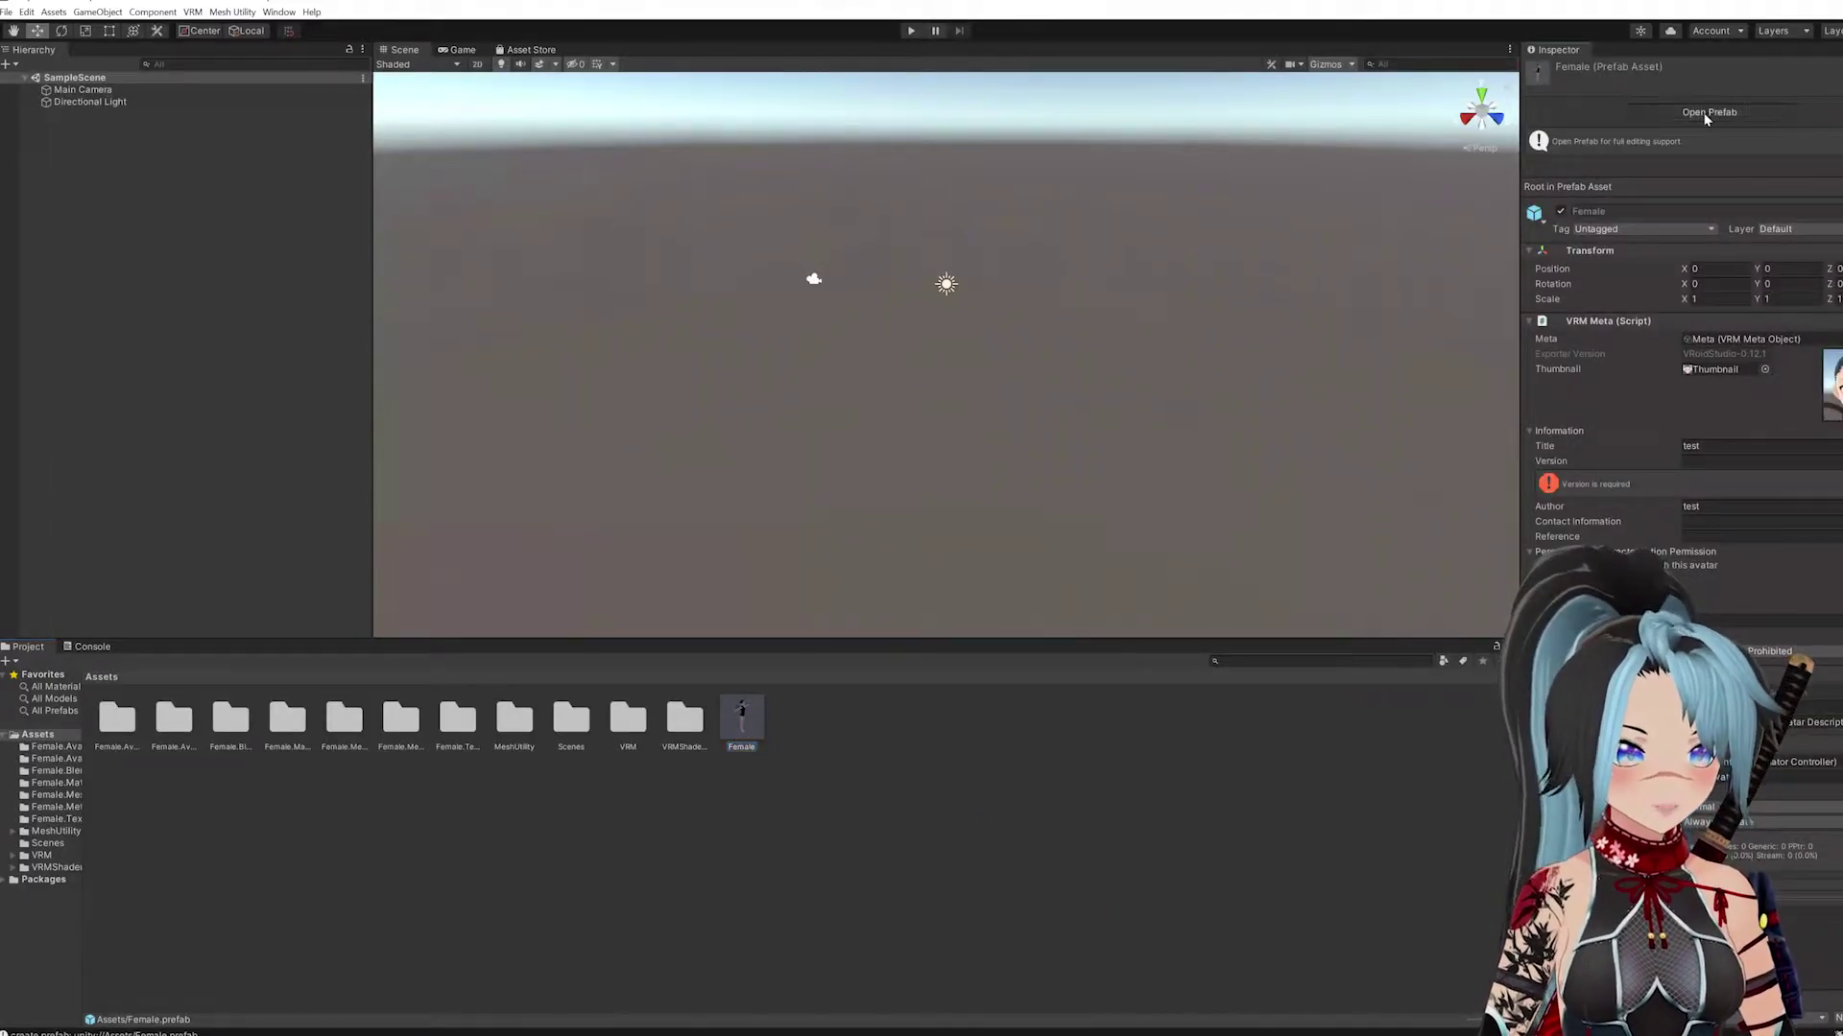
{"action": "left_click_drag", "start_coordinate": [1137, 387], "coordinate": [854, 290], "text": "alt"}
{"action": "scroll", "coordinate": [938, 362], "scroll_direction": "up", "scroll_amount": 3}
{"action": "scroll", "coordinate": [854, 289], "scroll_direction": "down", "scroll_amount": 5}
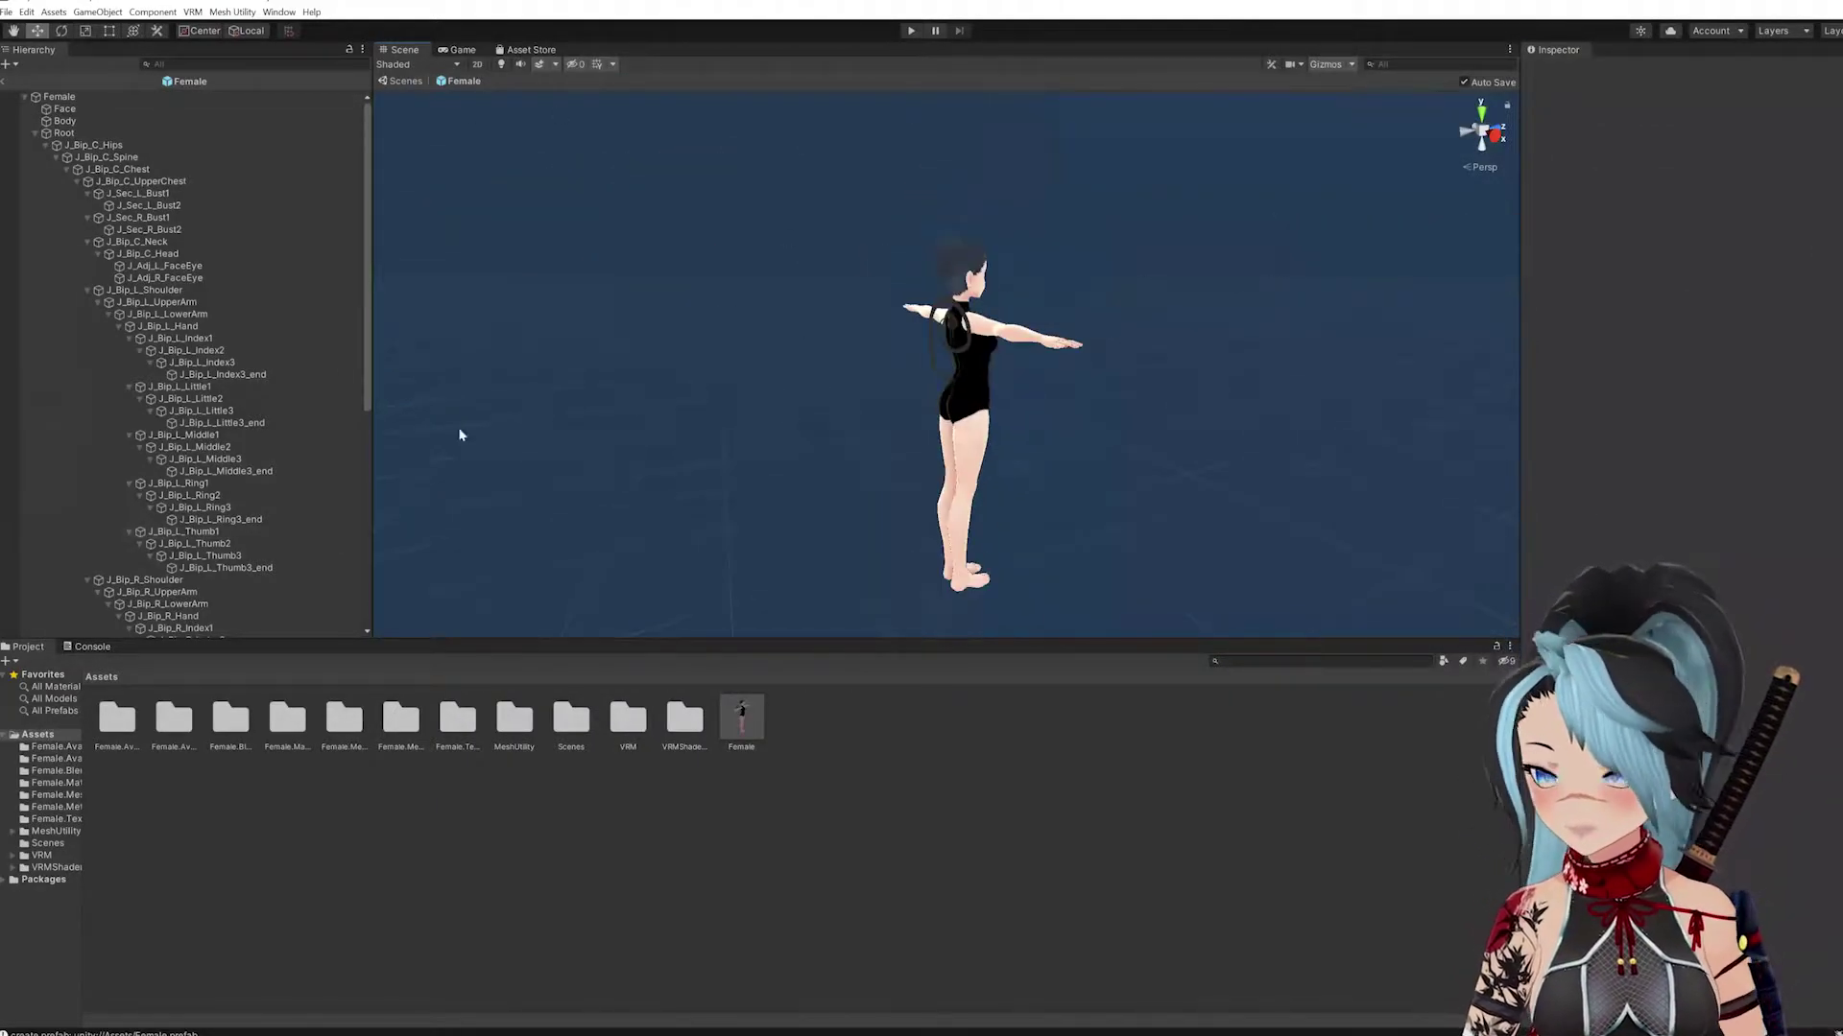
{"action": "scroll", "coordinate": [262, 597], "scroll_direction": "down", "scroll_amount": 10}
{"action": "left_click_drag", "start_coordinate": [998, 353], "coordinate": [998, 298], "text": "alt"}
{"action": "scroll", "coordinate": [1017, 268], "scroll_direction": "up", "scroll_amount": 5}
{"action": "scroll", "coordinate": [1017, 269], "scroll_direction": "down", "scroll_amount": 2}
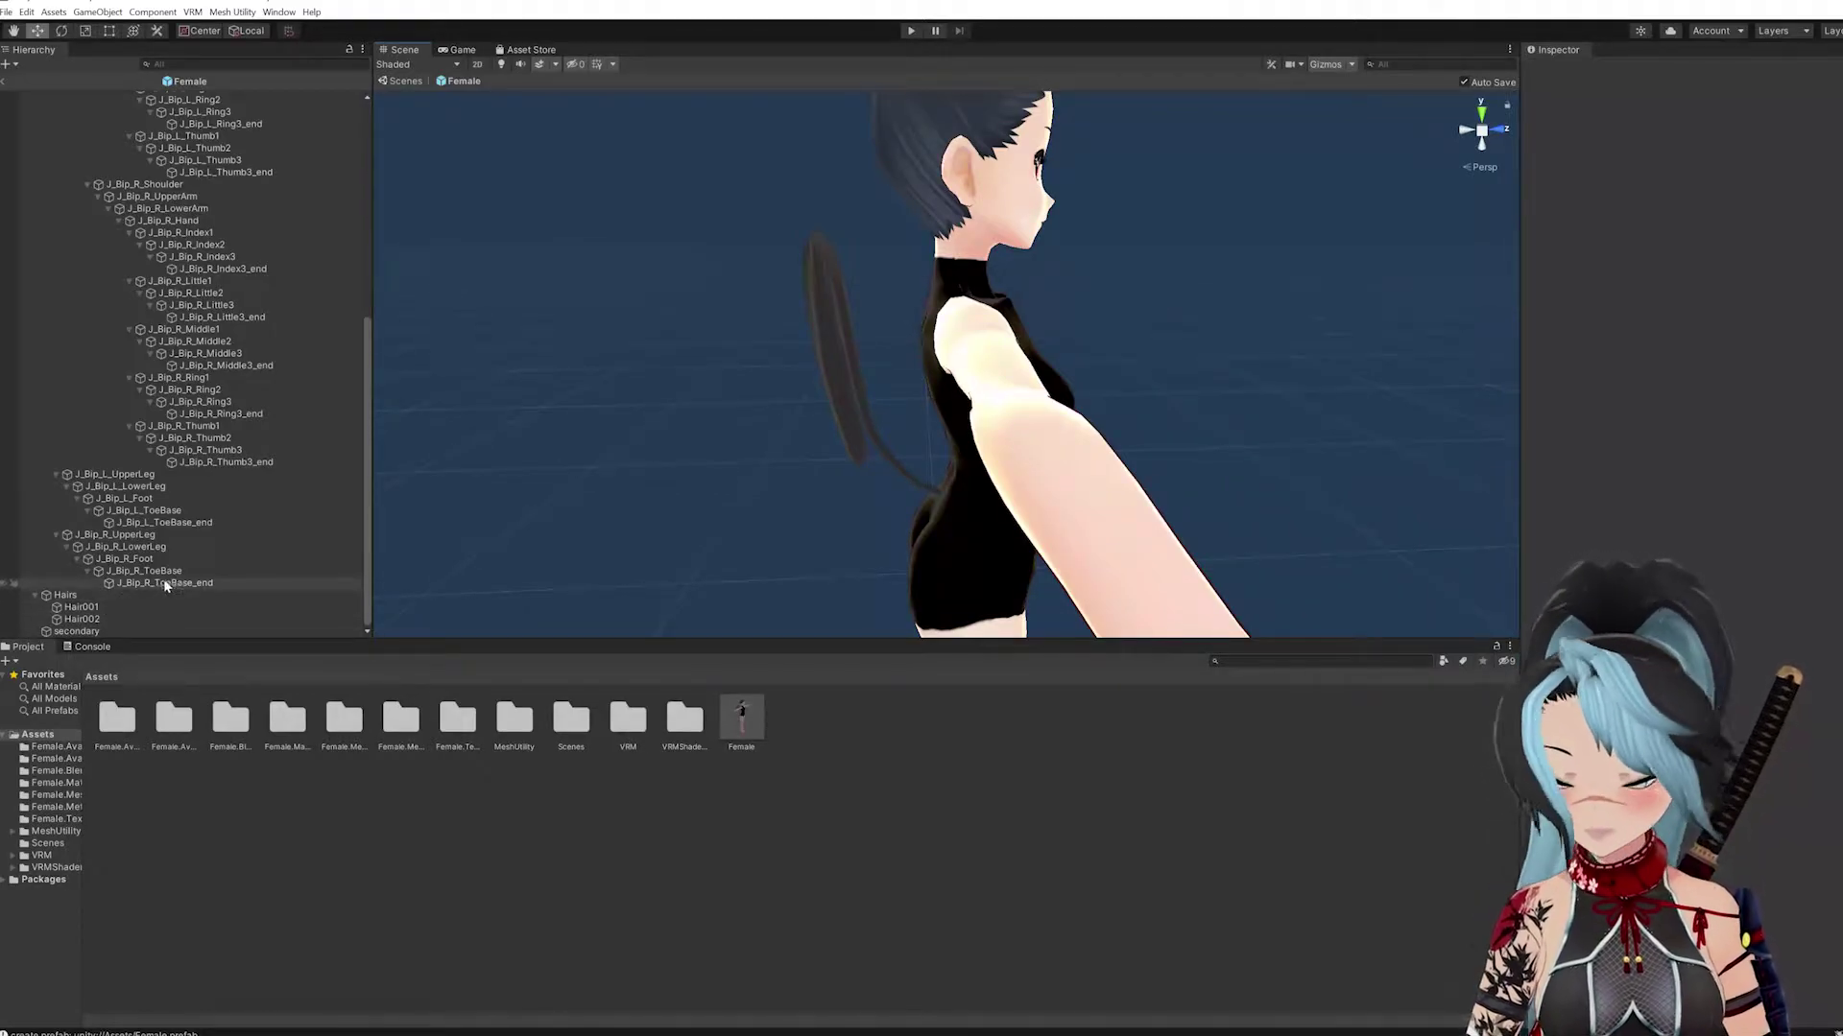
{"action": "left_click", "coordinate": [111, 595]}
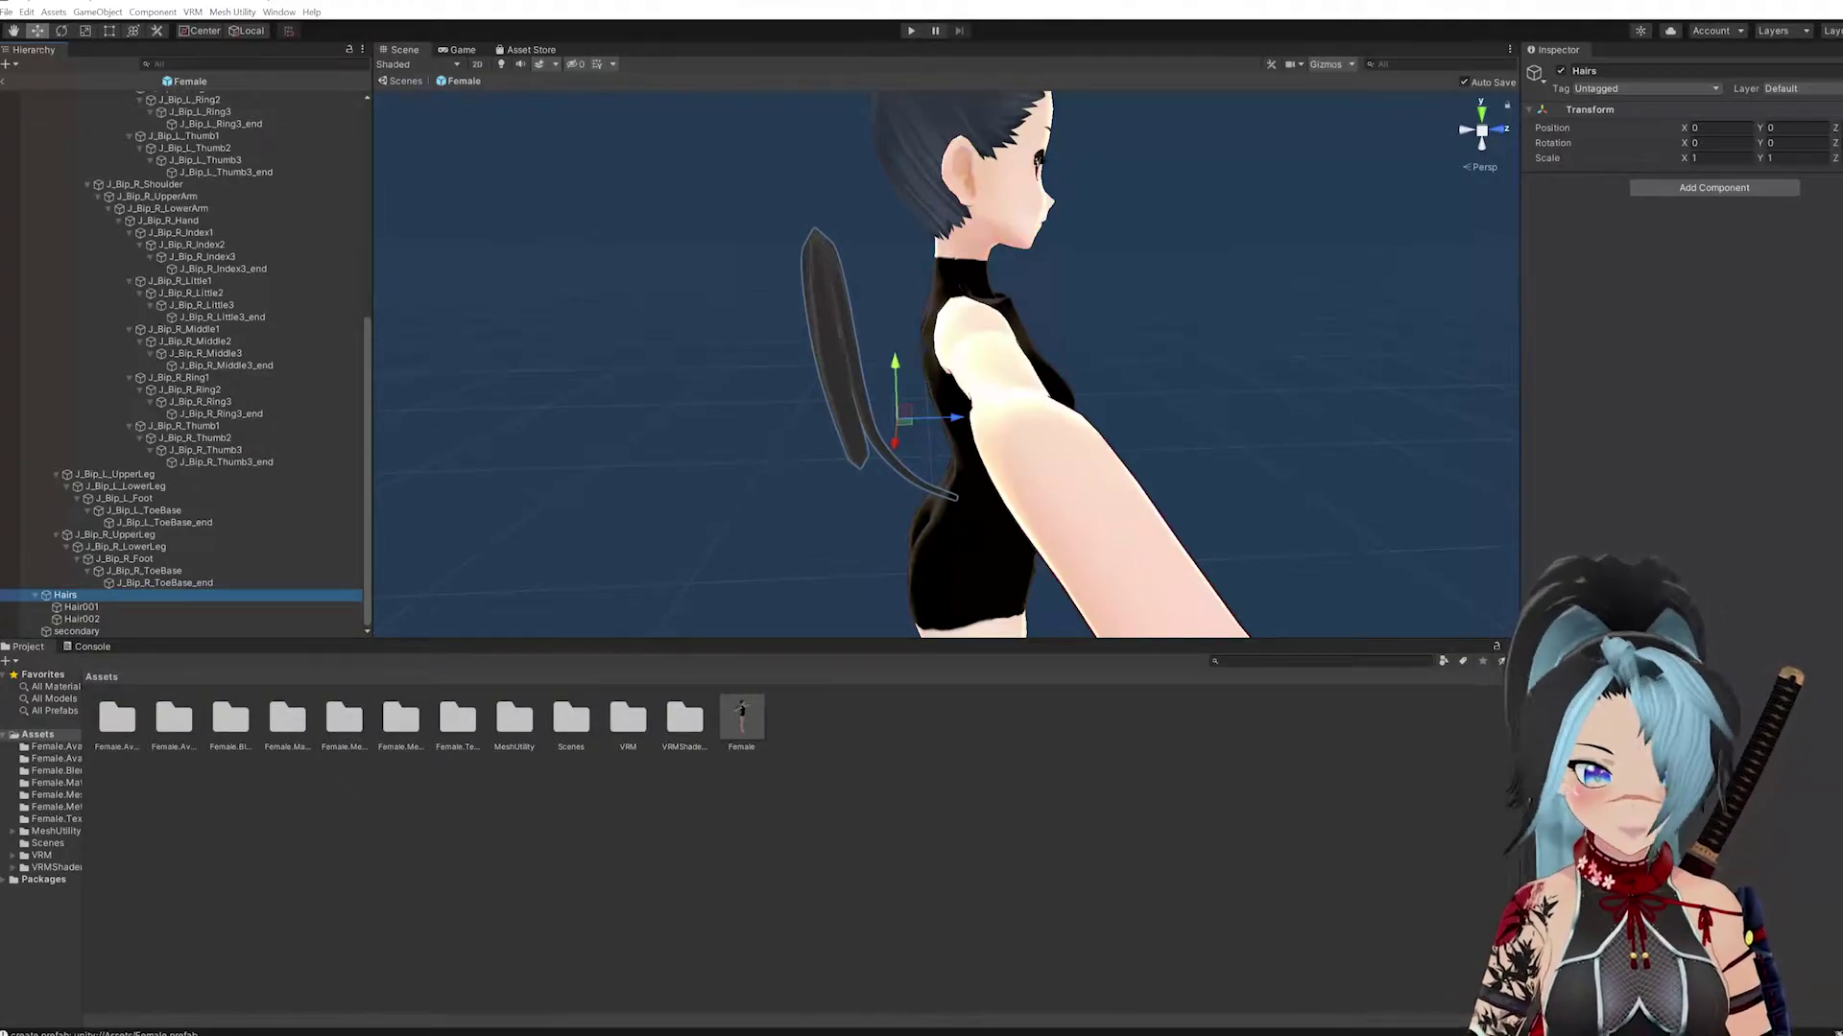
- Import BoneWeightTransfer.unitypackage from the 0_Unity_BoneWeightTransfer_v0.1 folder into Unity's Assets
{"action": "key", "text": "alt+Tab"}
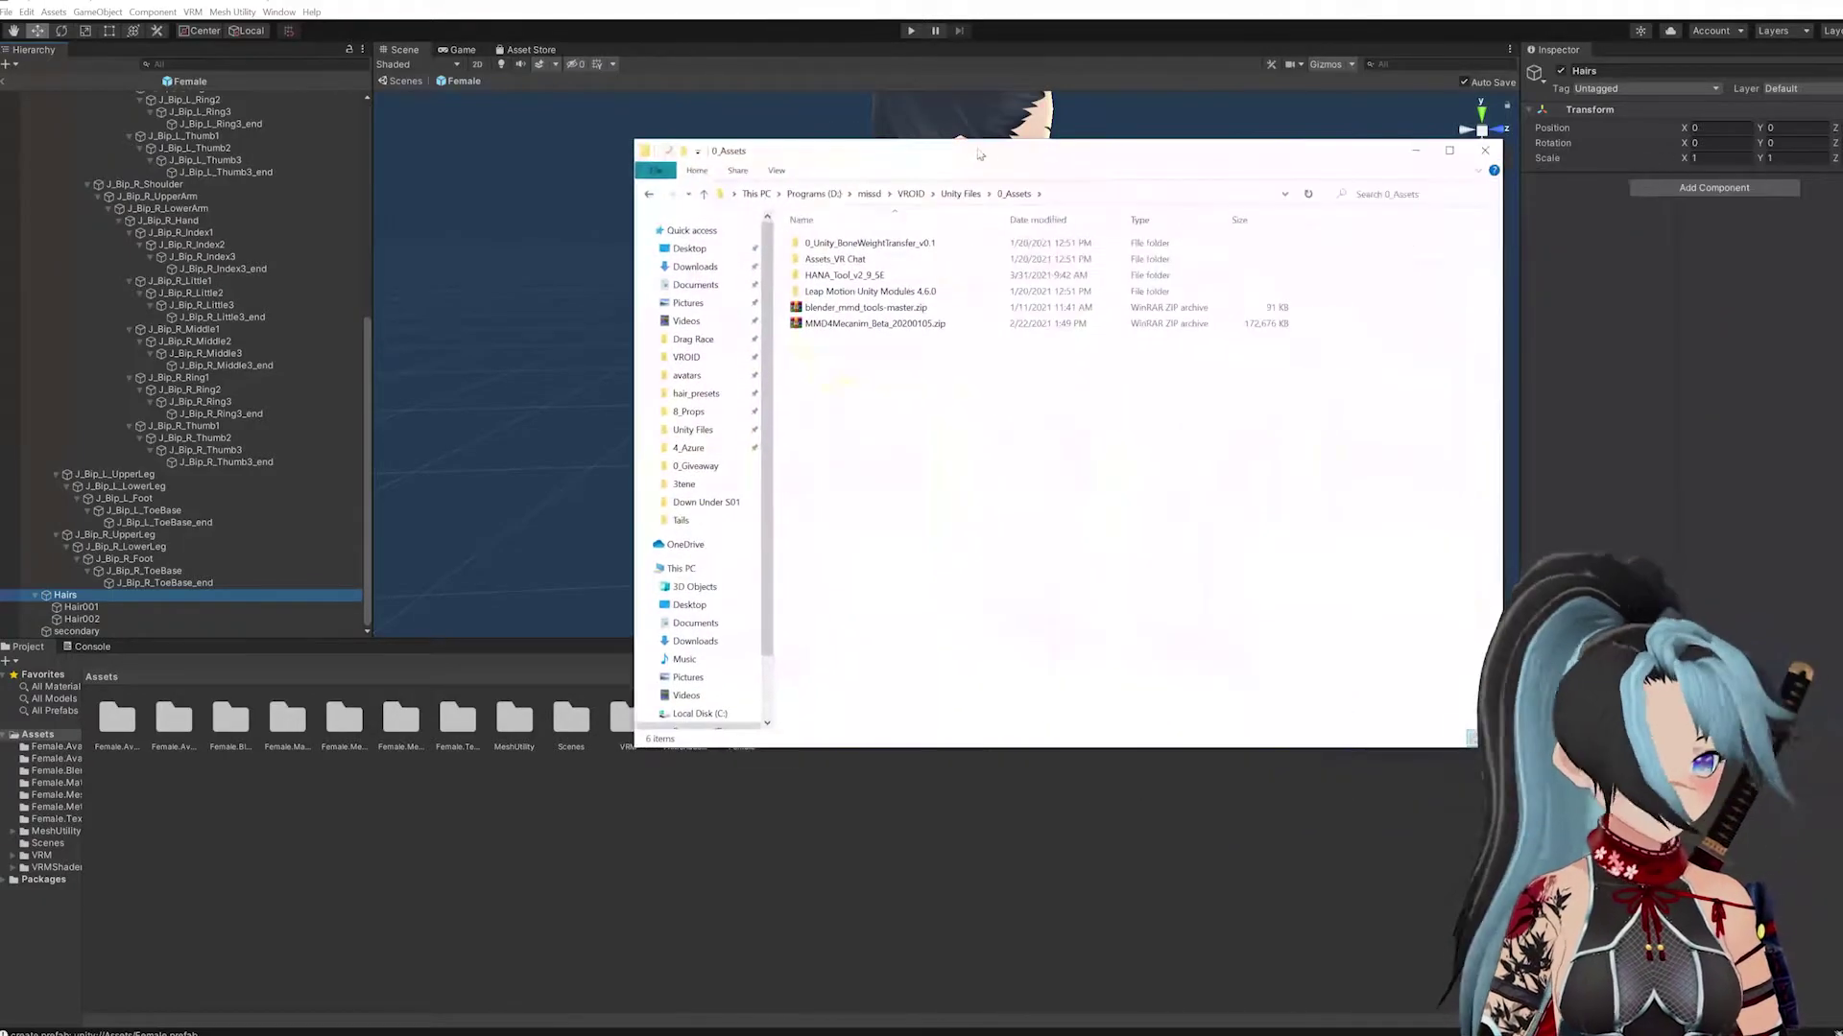
{"action": "double_click", "coordinate": [903, 250]}
{"action": "left_click", "coordinate": [903, 247]}
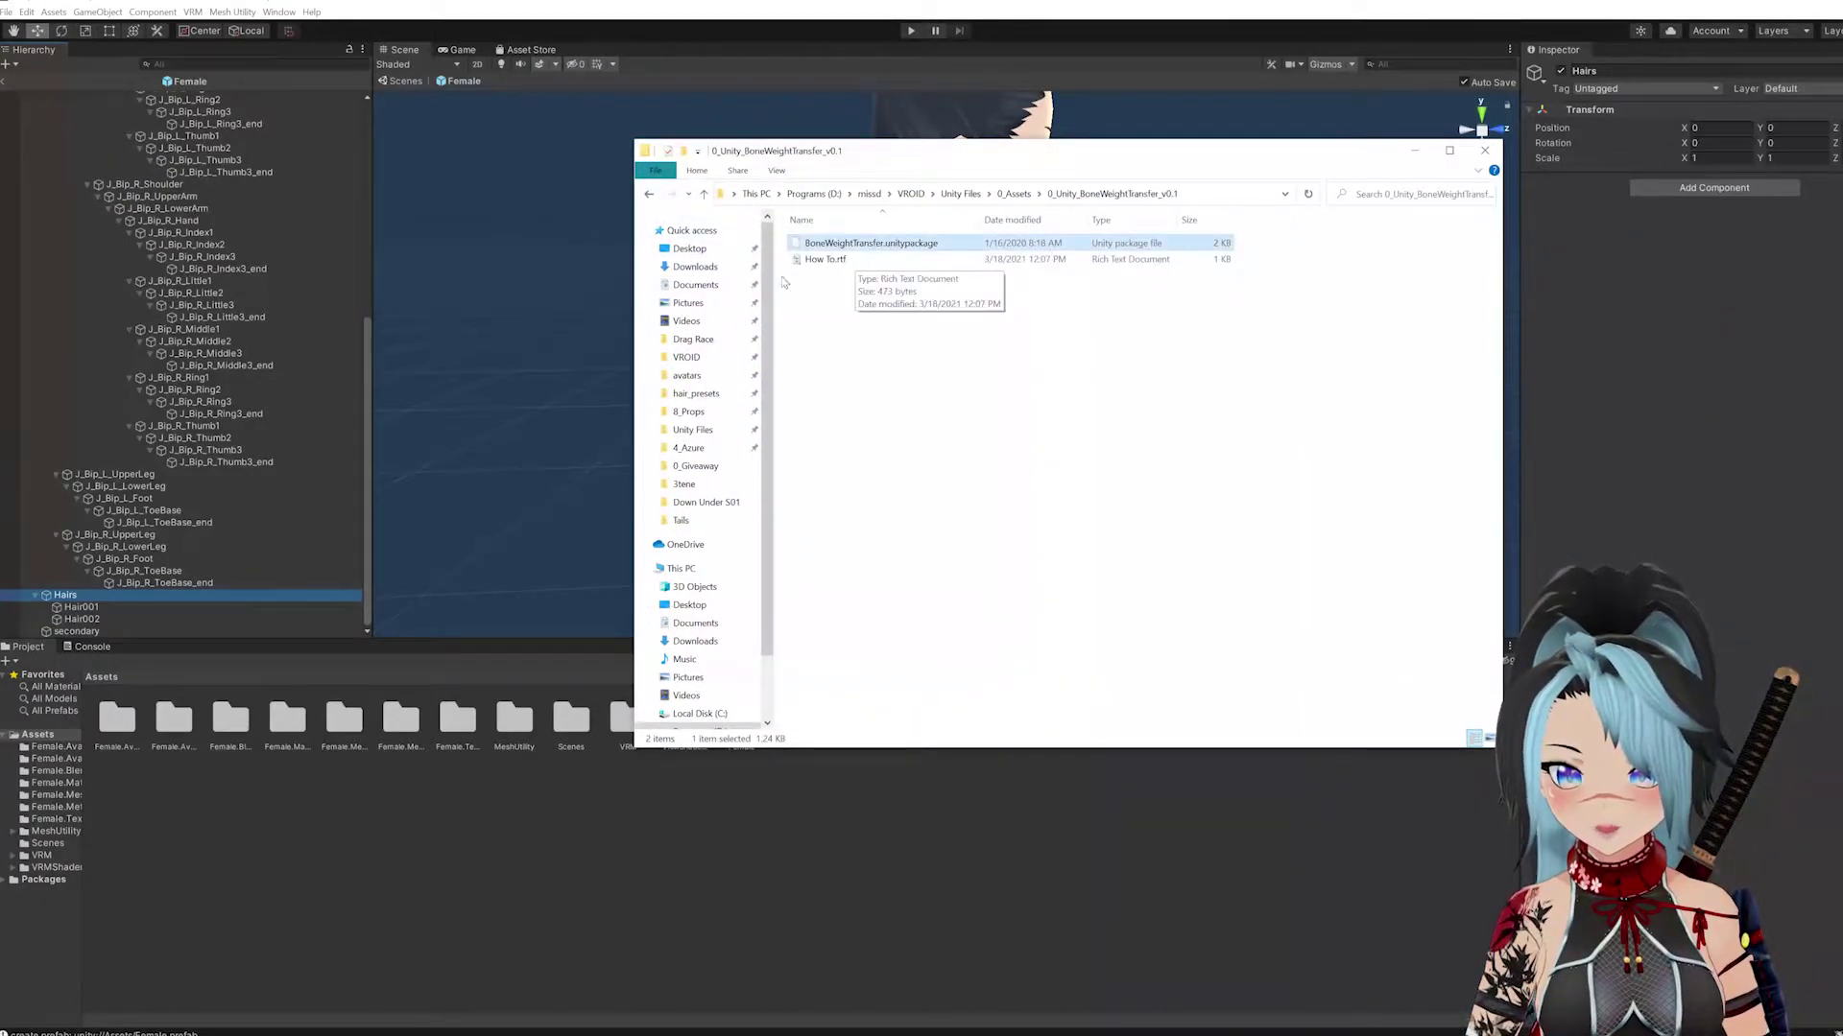
{"action": "left_click_drag", "start_coordinate": [206, 579], "coordinate": [98, 740]}
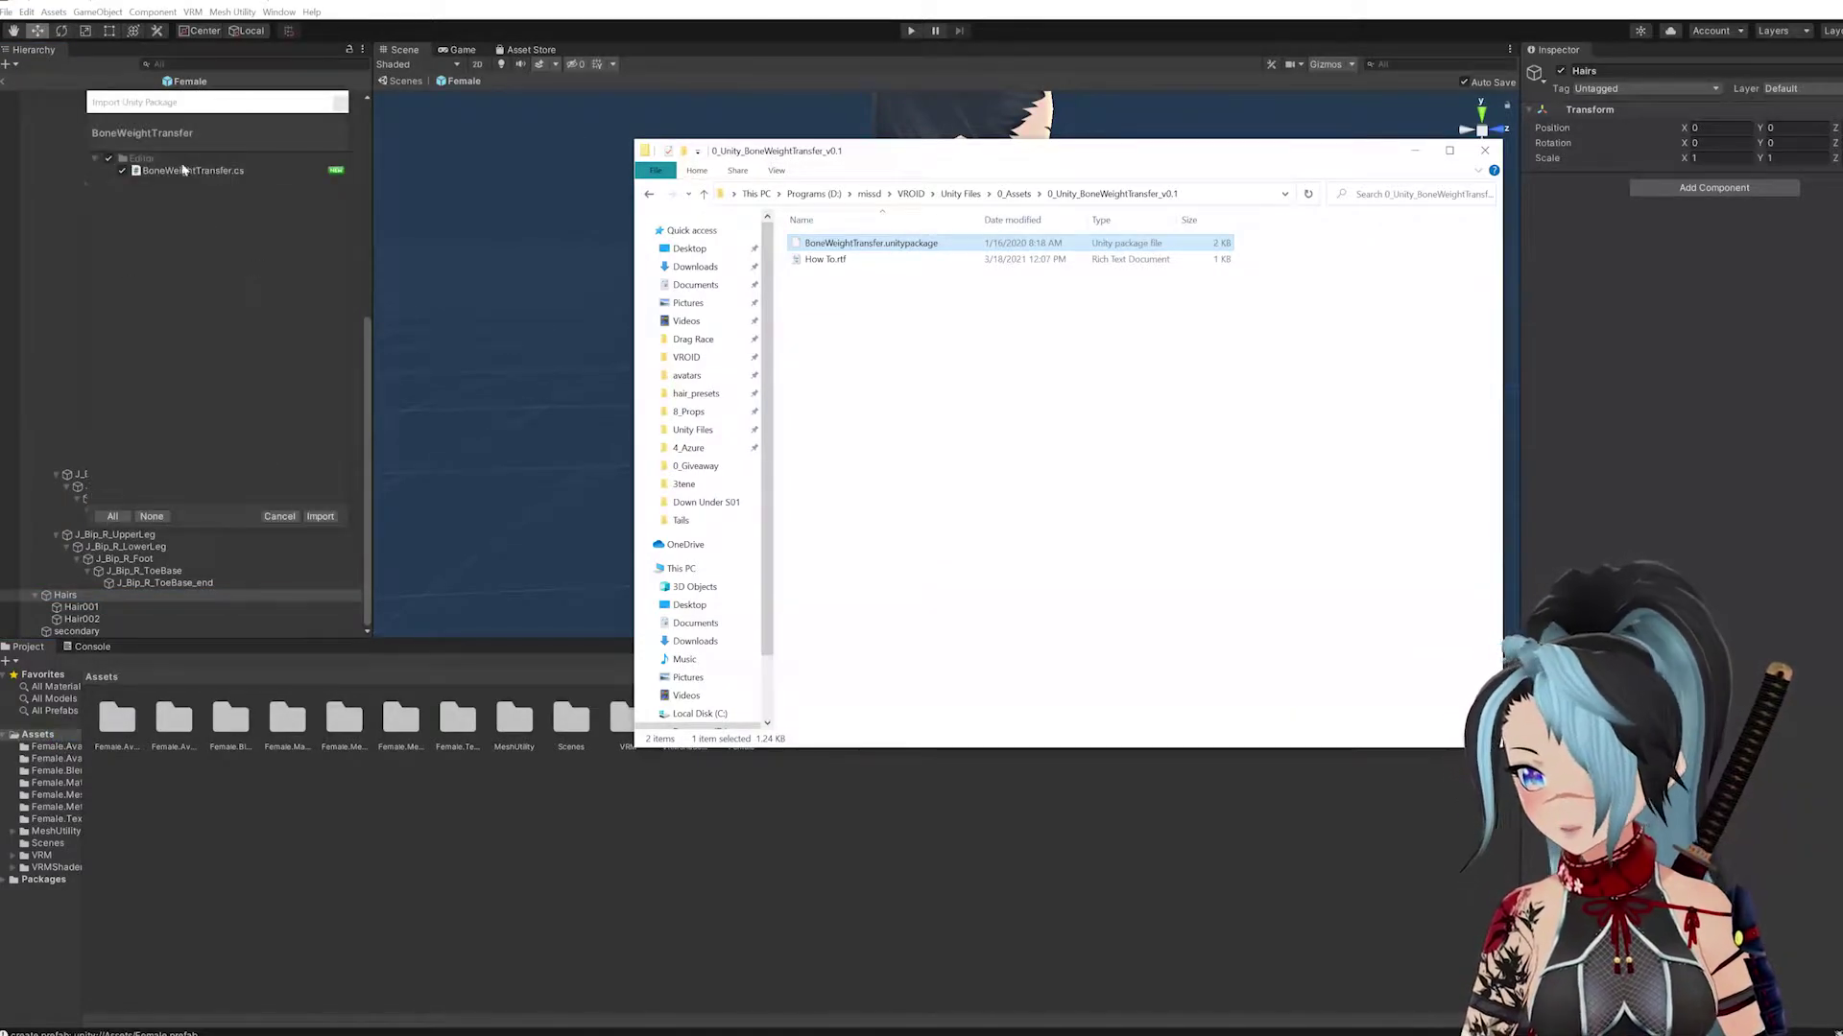
{"action": "left_click", "coordinate": [321, 518]}
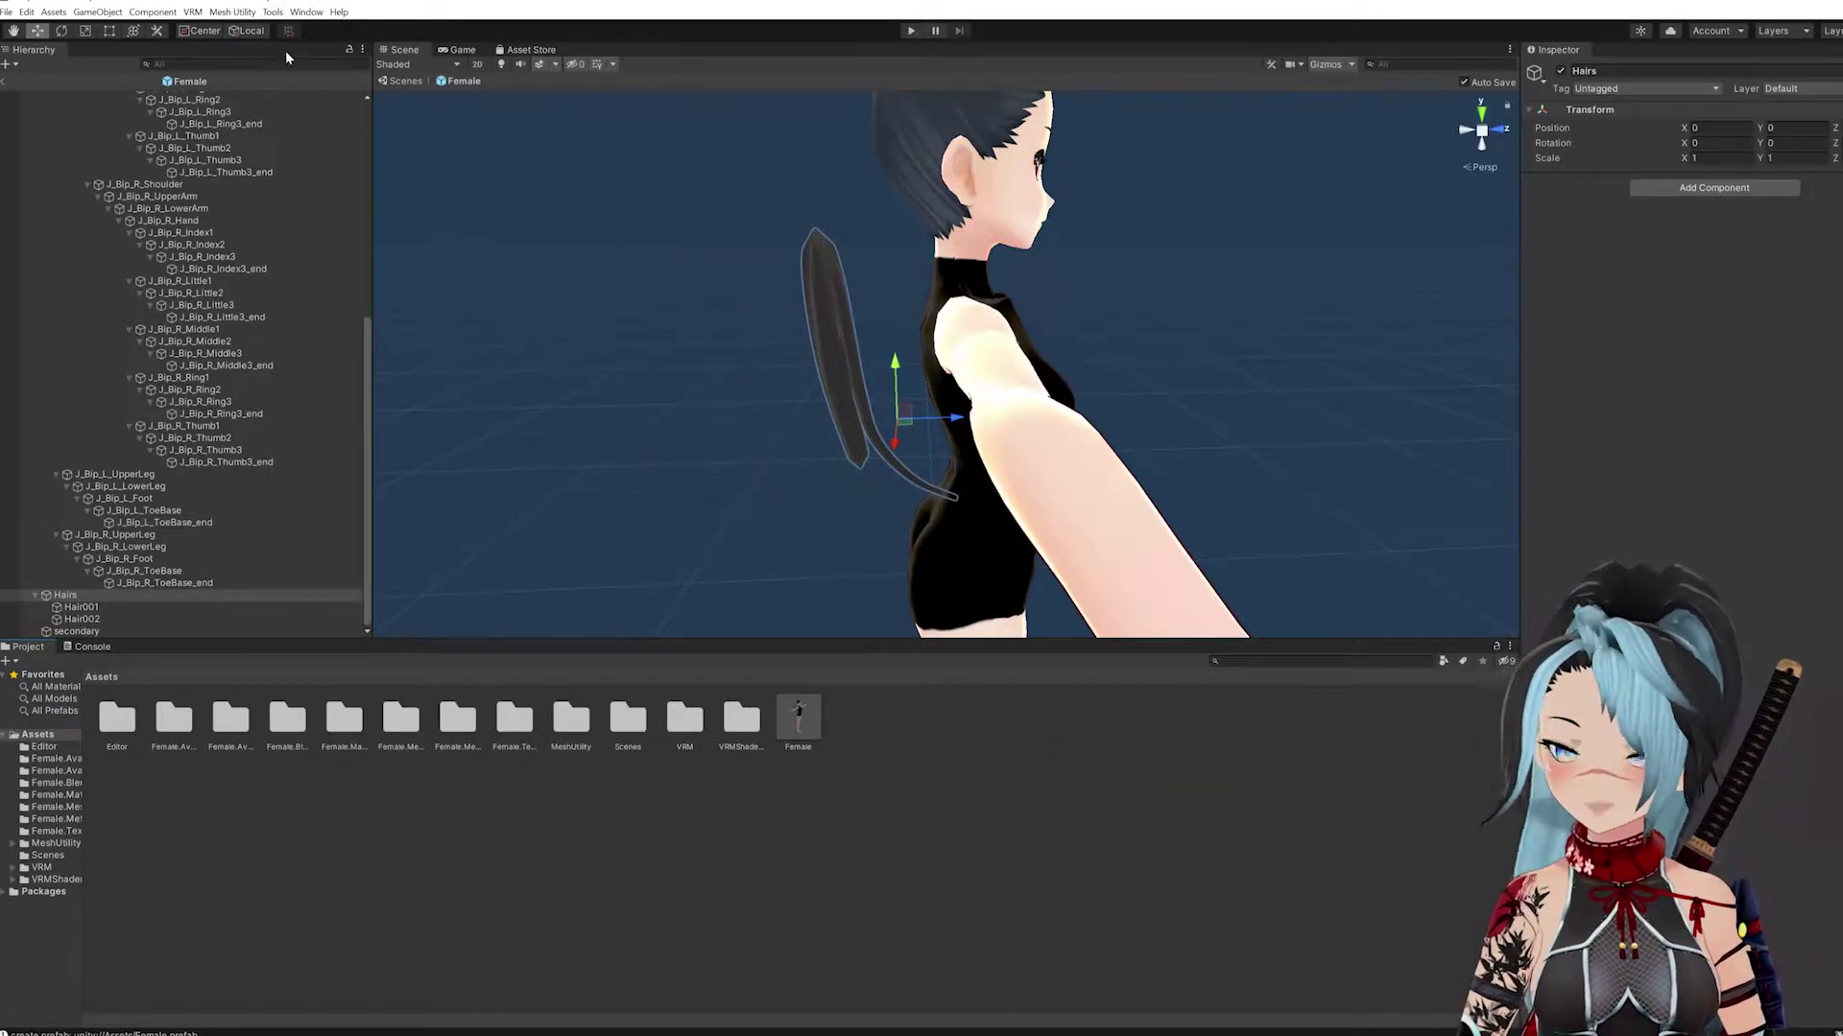
- Open Tools > BoneWeightTransfer and point out its target object, source bone and destination bone fields
{"action": "left_click", "coordinate": [276, 12]}
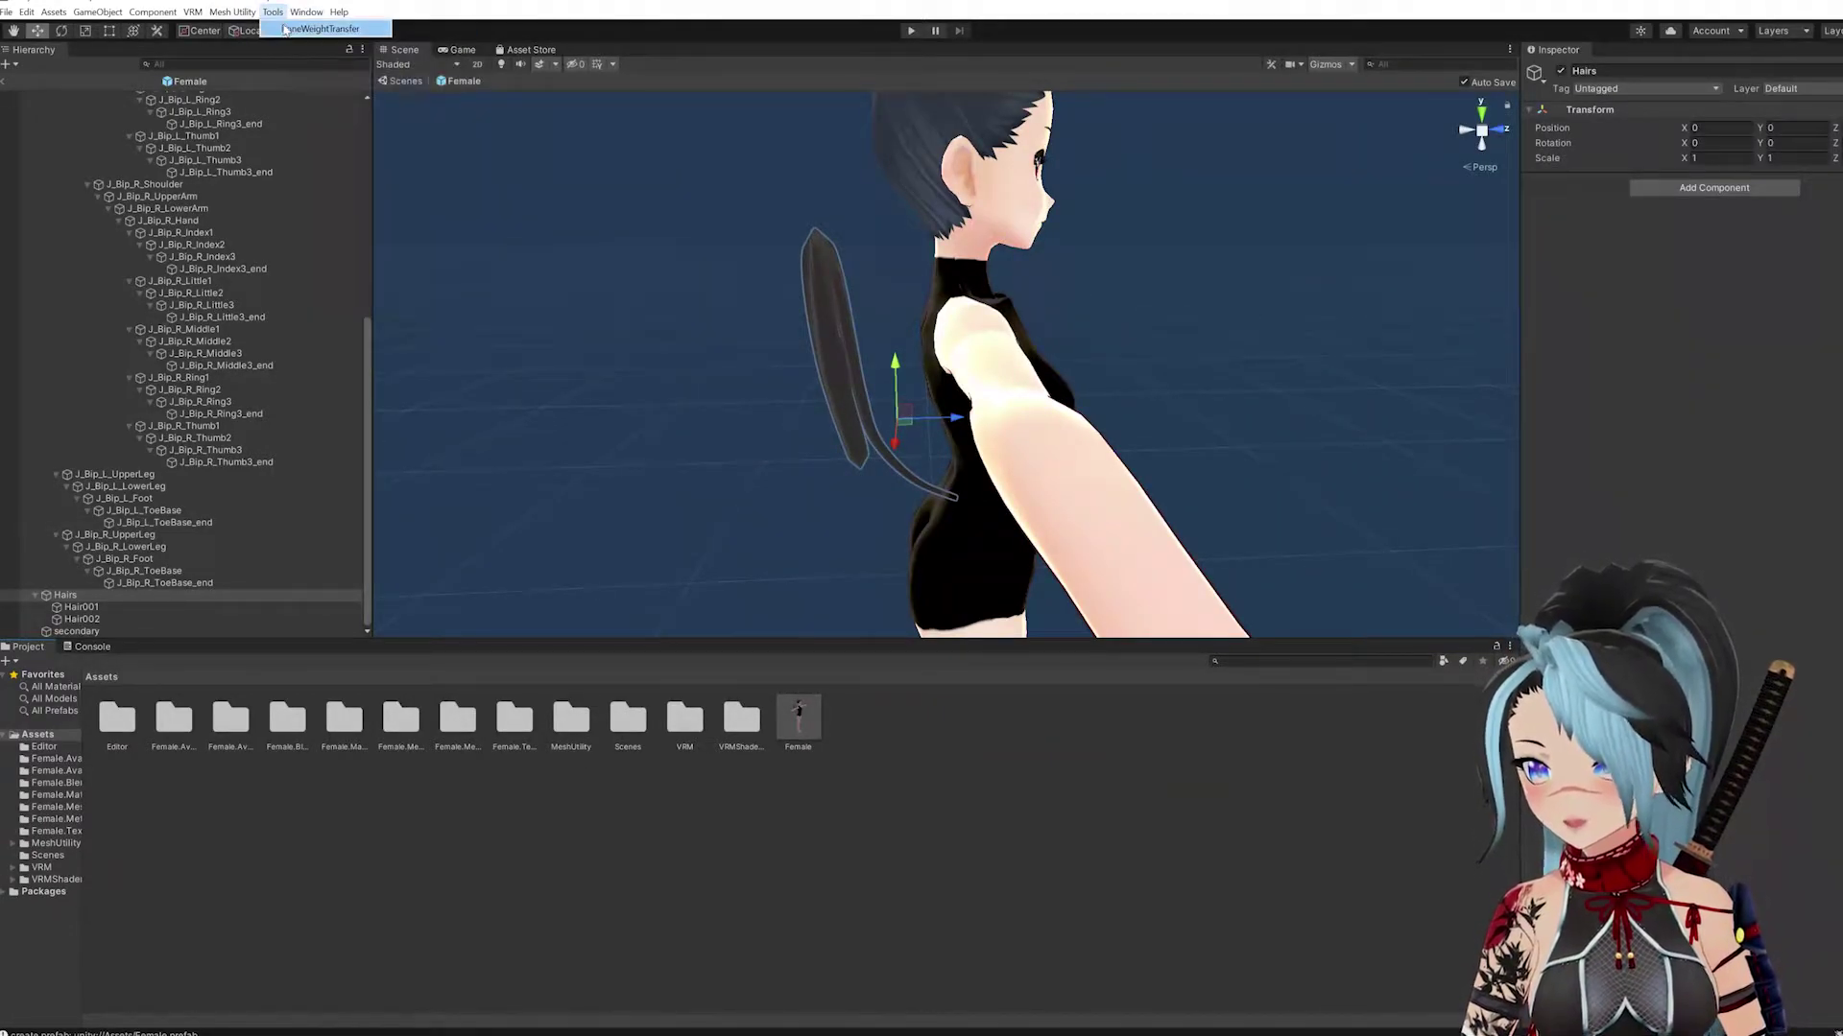
{"action": "left_click", "coordinate": [319, 28]}
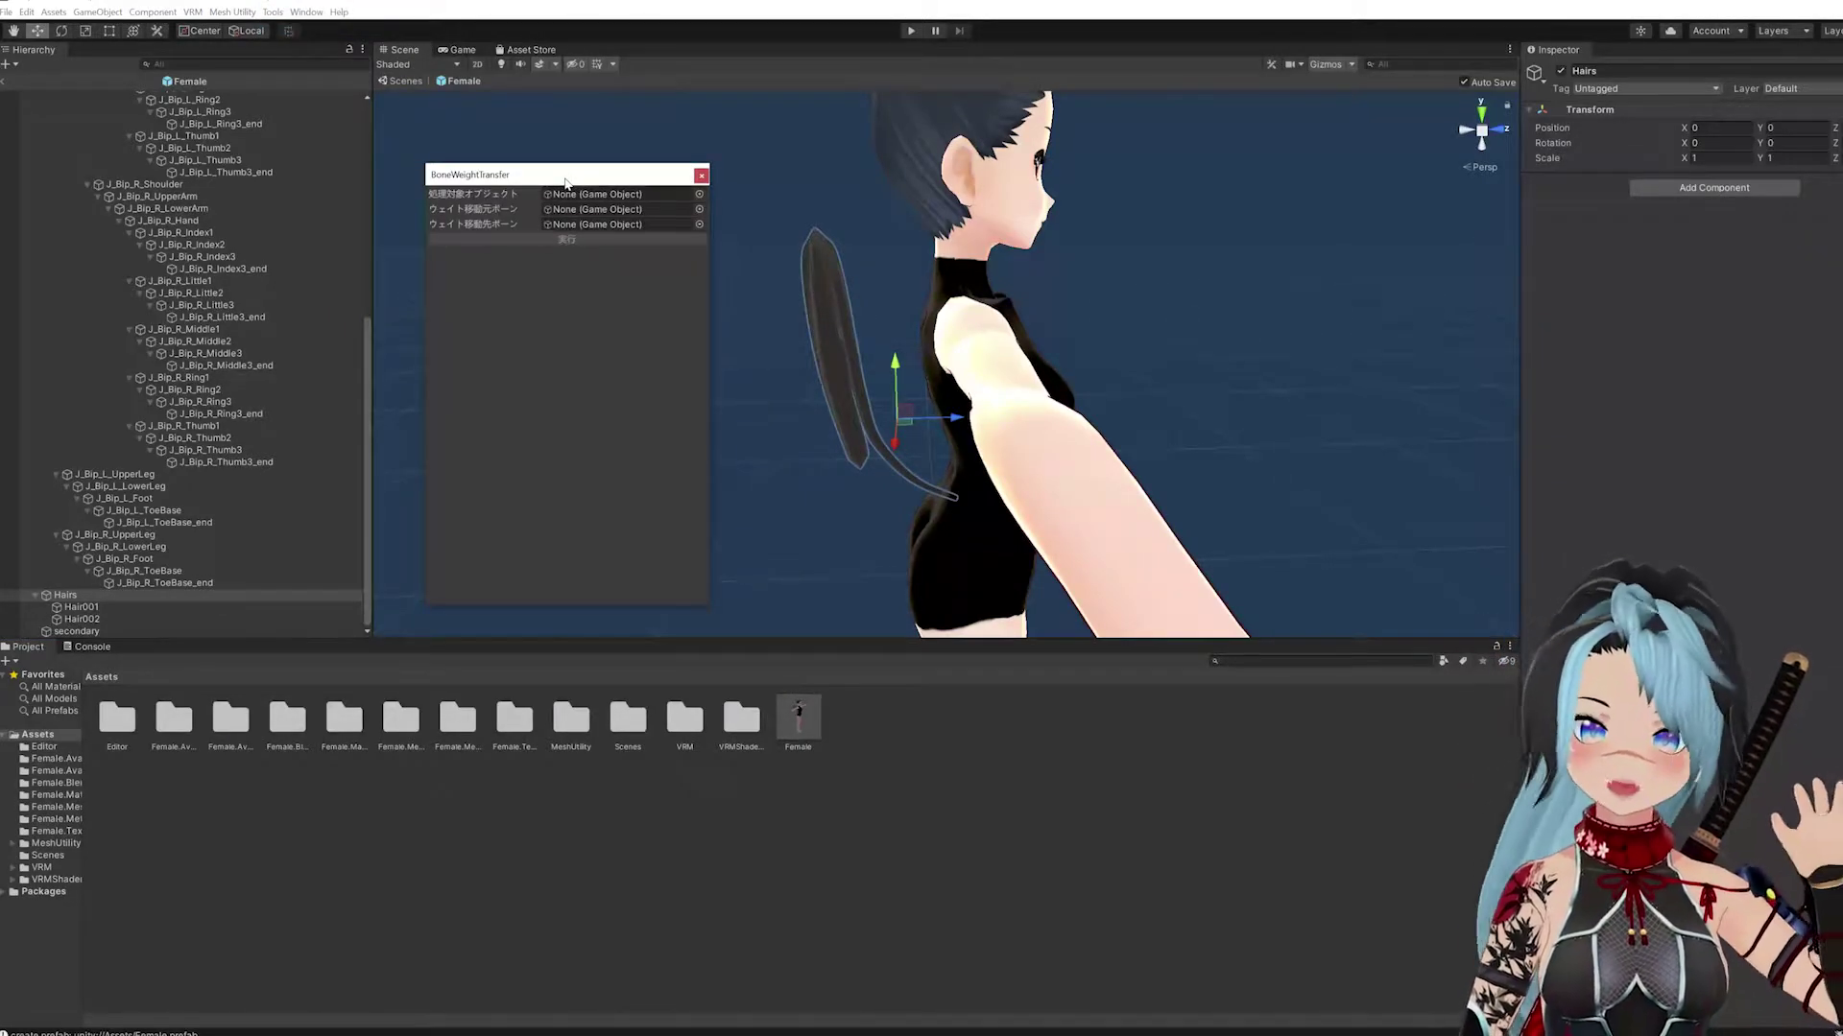
{"action": "left_click", "coordinate": [520, 196]}
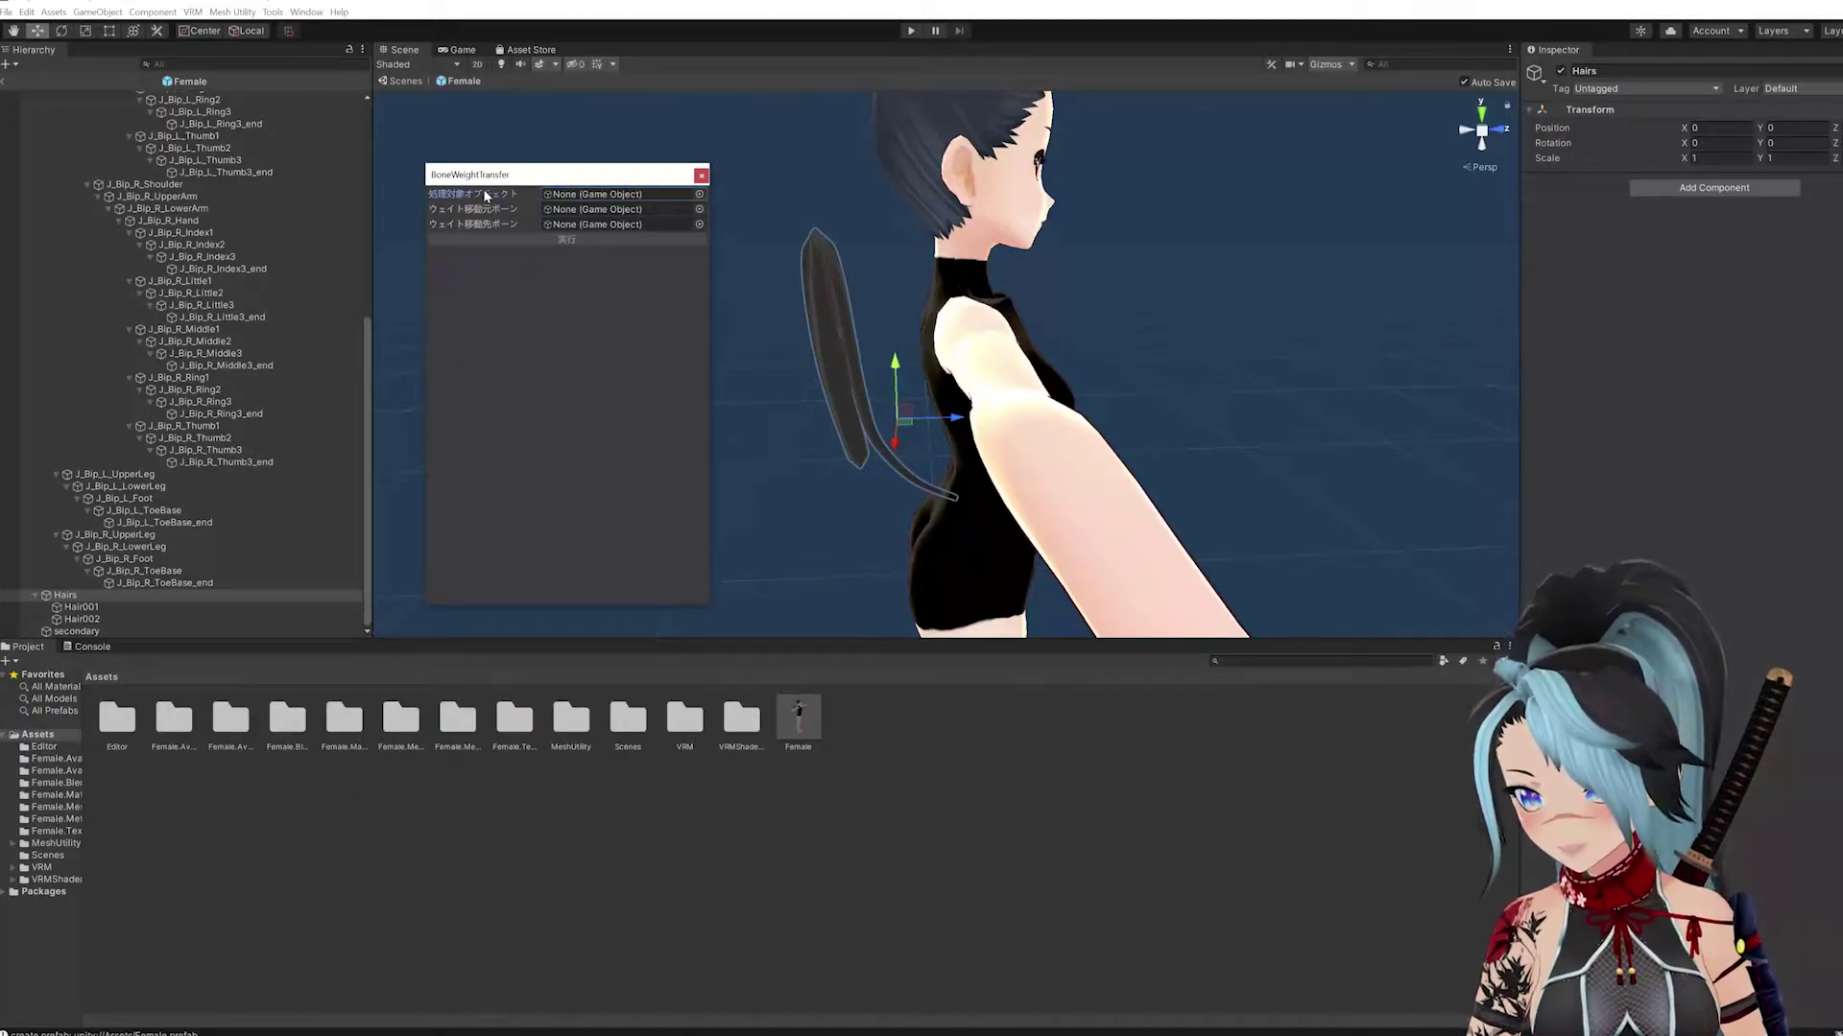
{"action": "left_click", "coordinate": [524, 213]}
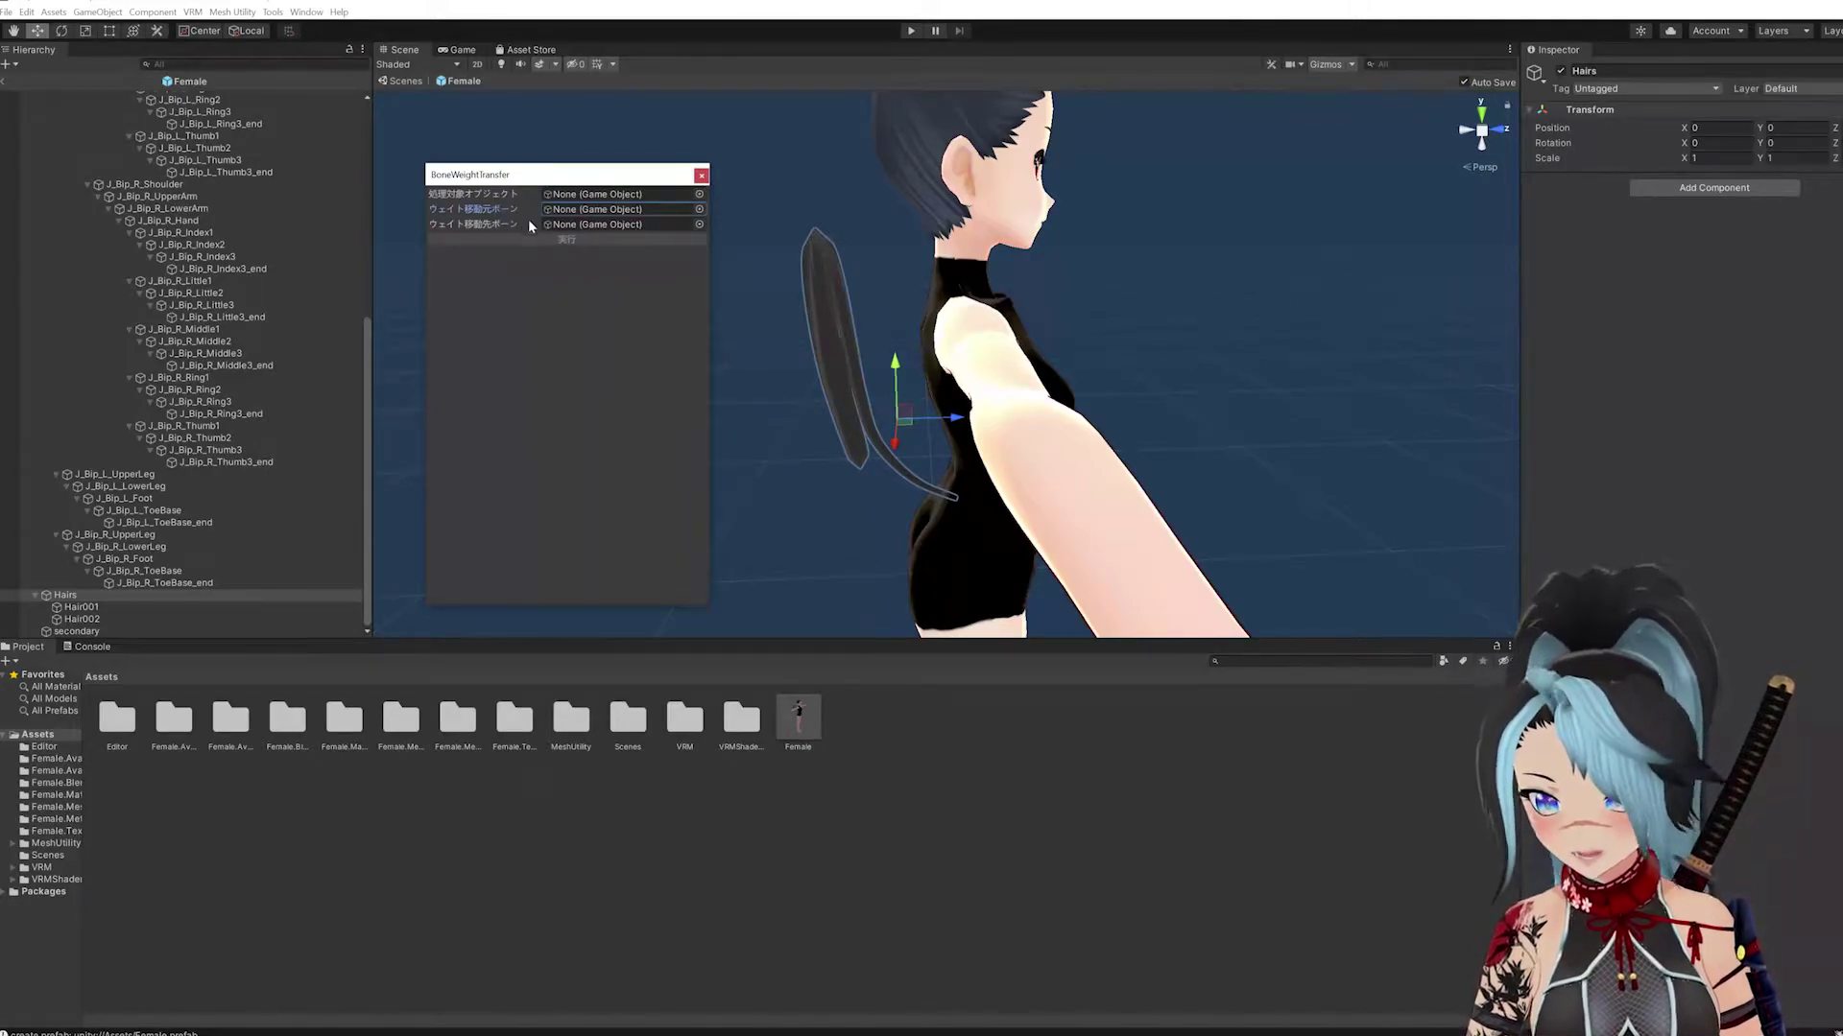
{"action": "left_click", "coordinate": [528, 224]}
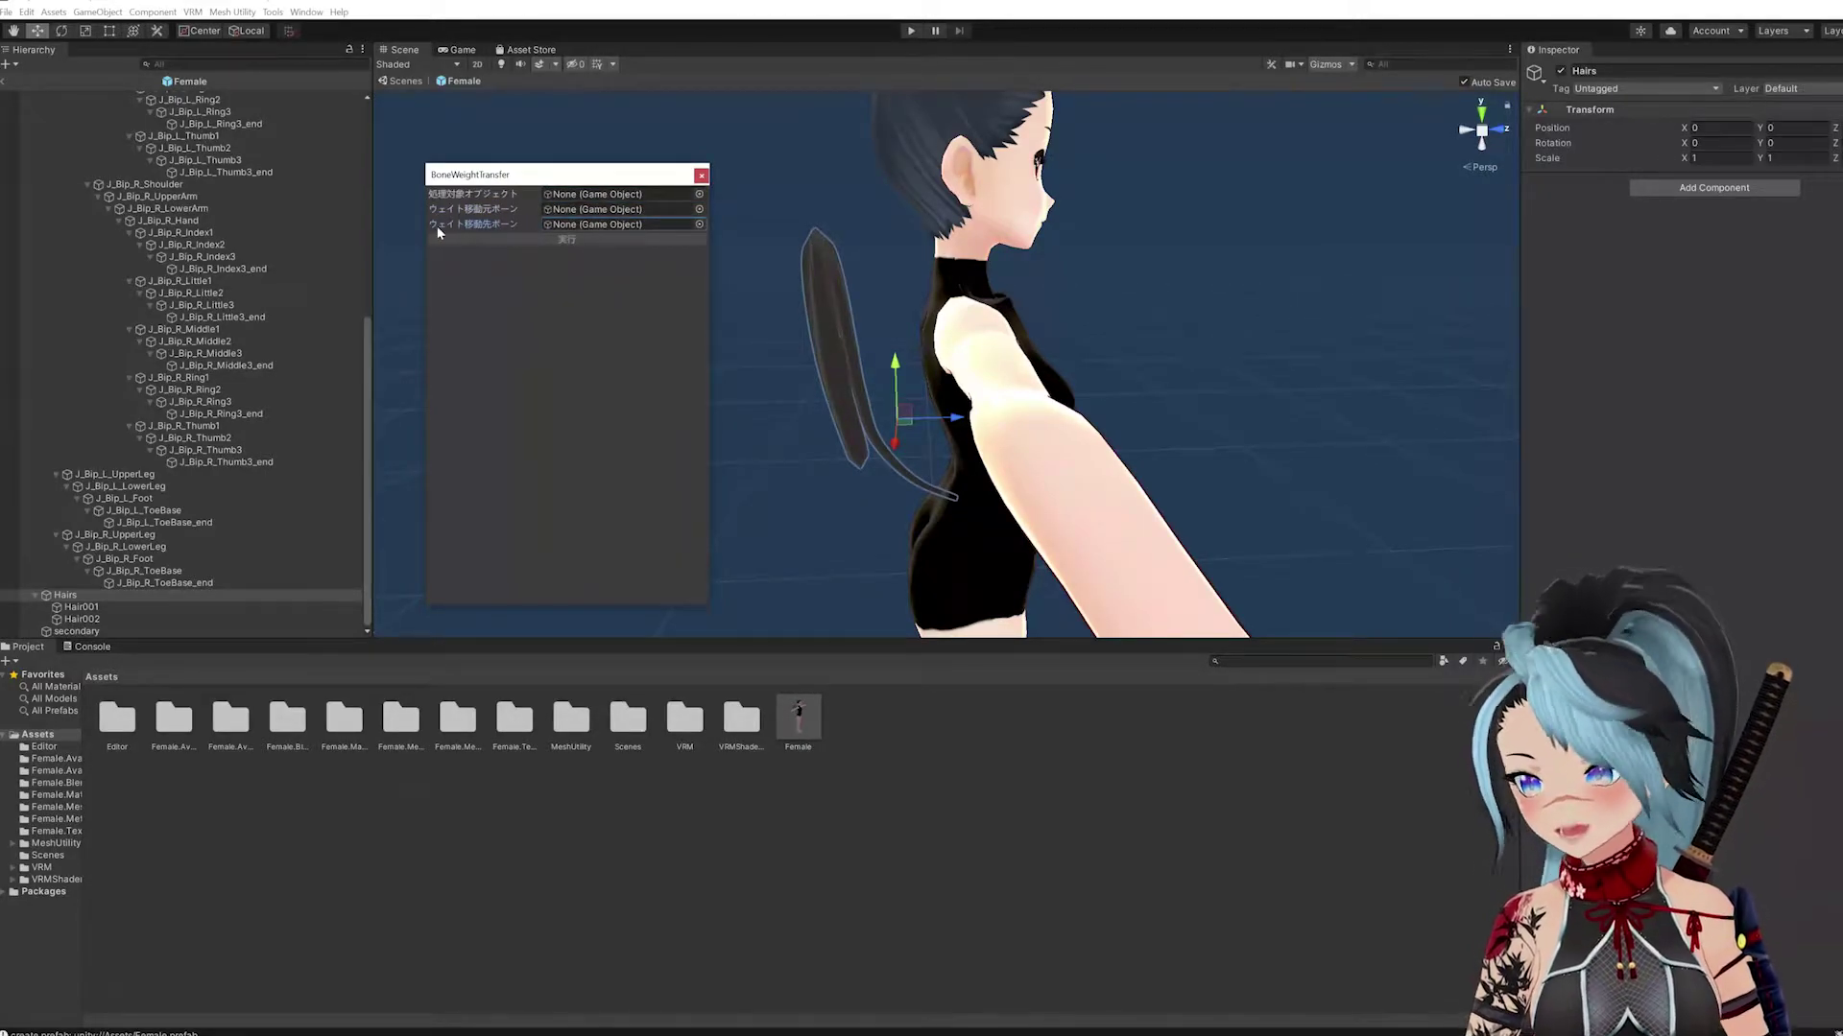
{"action": "left_click", "coordinate": [519, 195]}
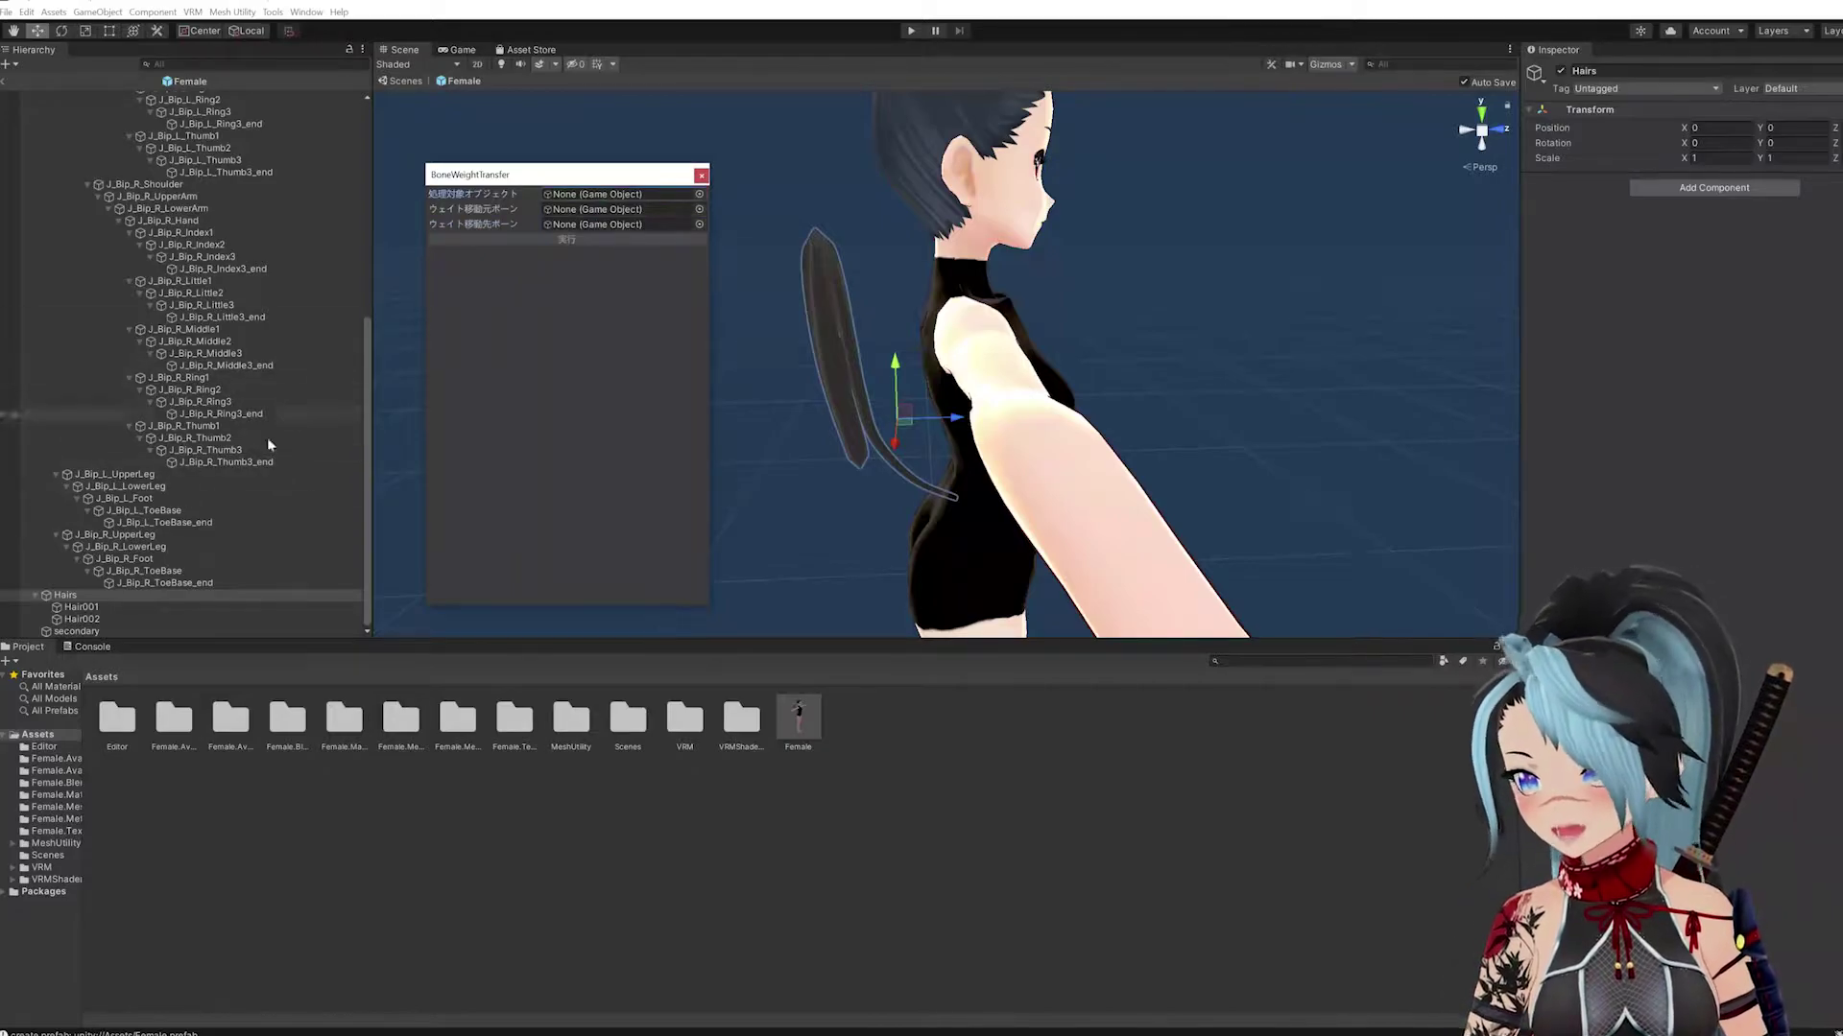
- Transfer Hair001's weights from J_Bip_C_Head to J_Bip_C_Hips with the 実行 button
{"action": "left_click", "coordinate": [81, 608]}
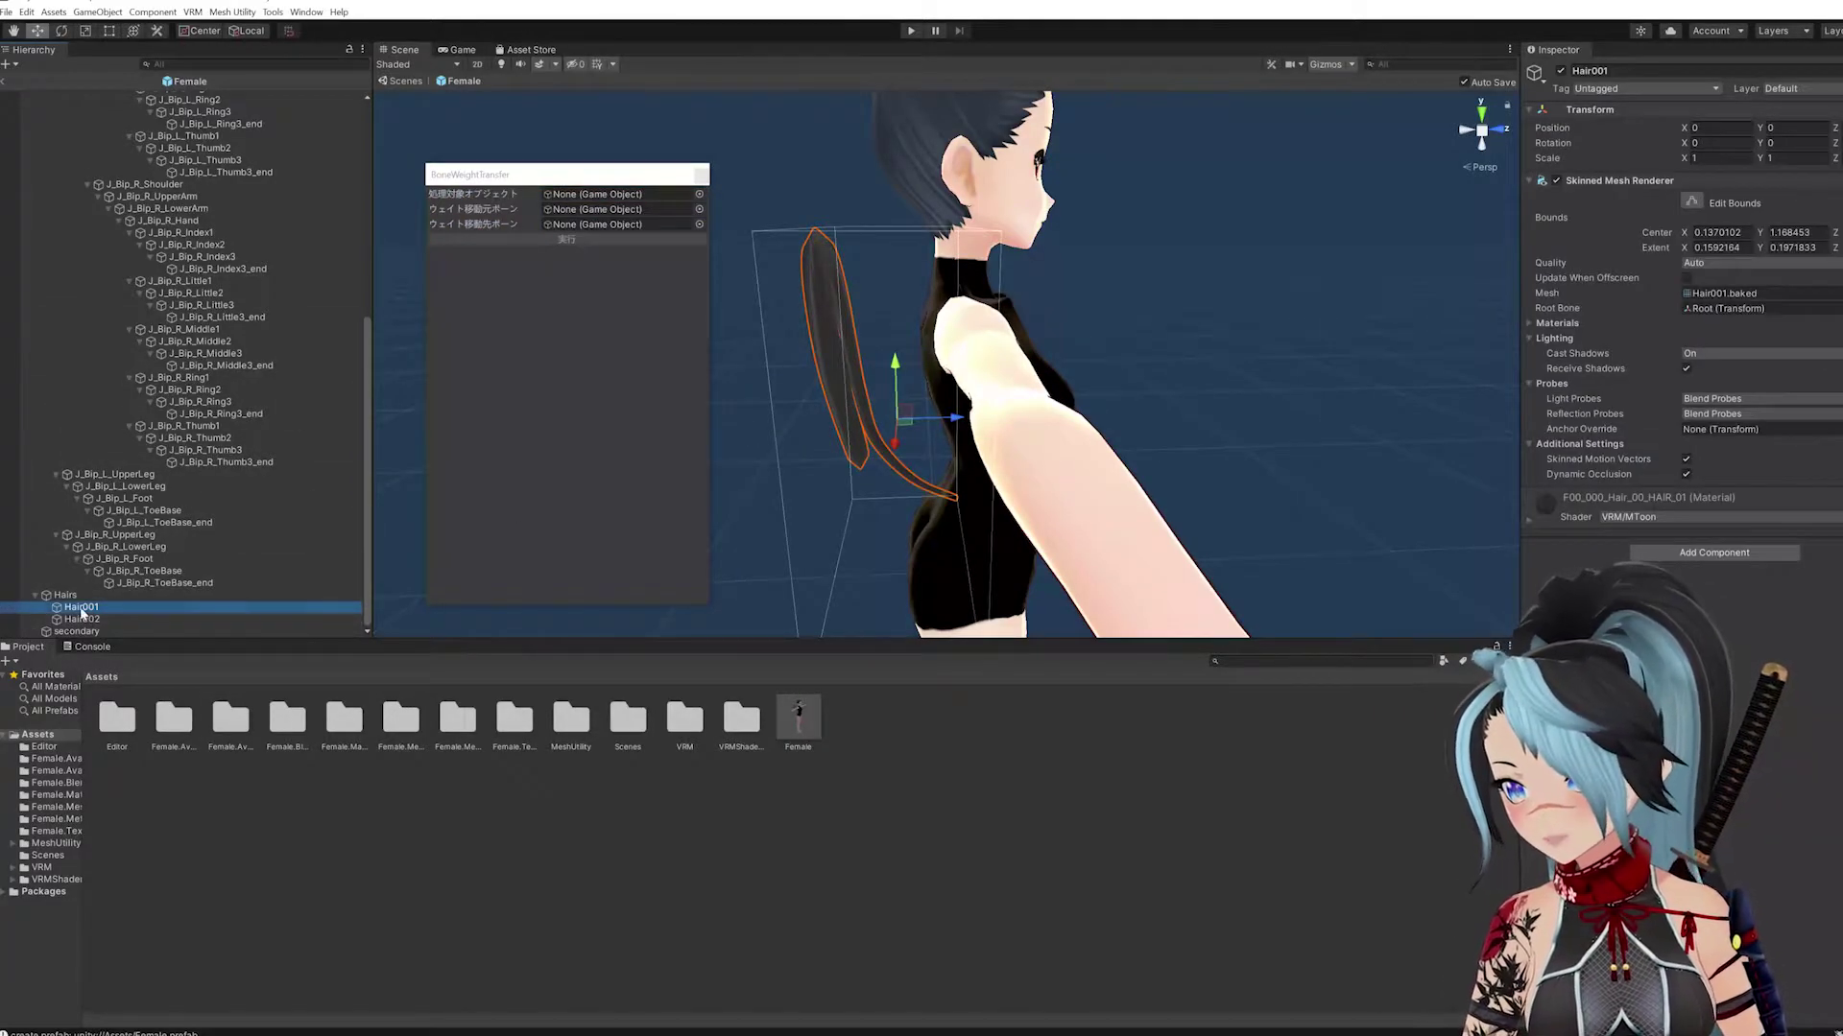
{"action": "left_click_drag", "start_coordinate": [80, 607], "coordinate": [584, 196]}
{"action": "scroll", "coordinate": [199, 352], "scroll_direction": "up", "scroll_amount": 10}
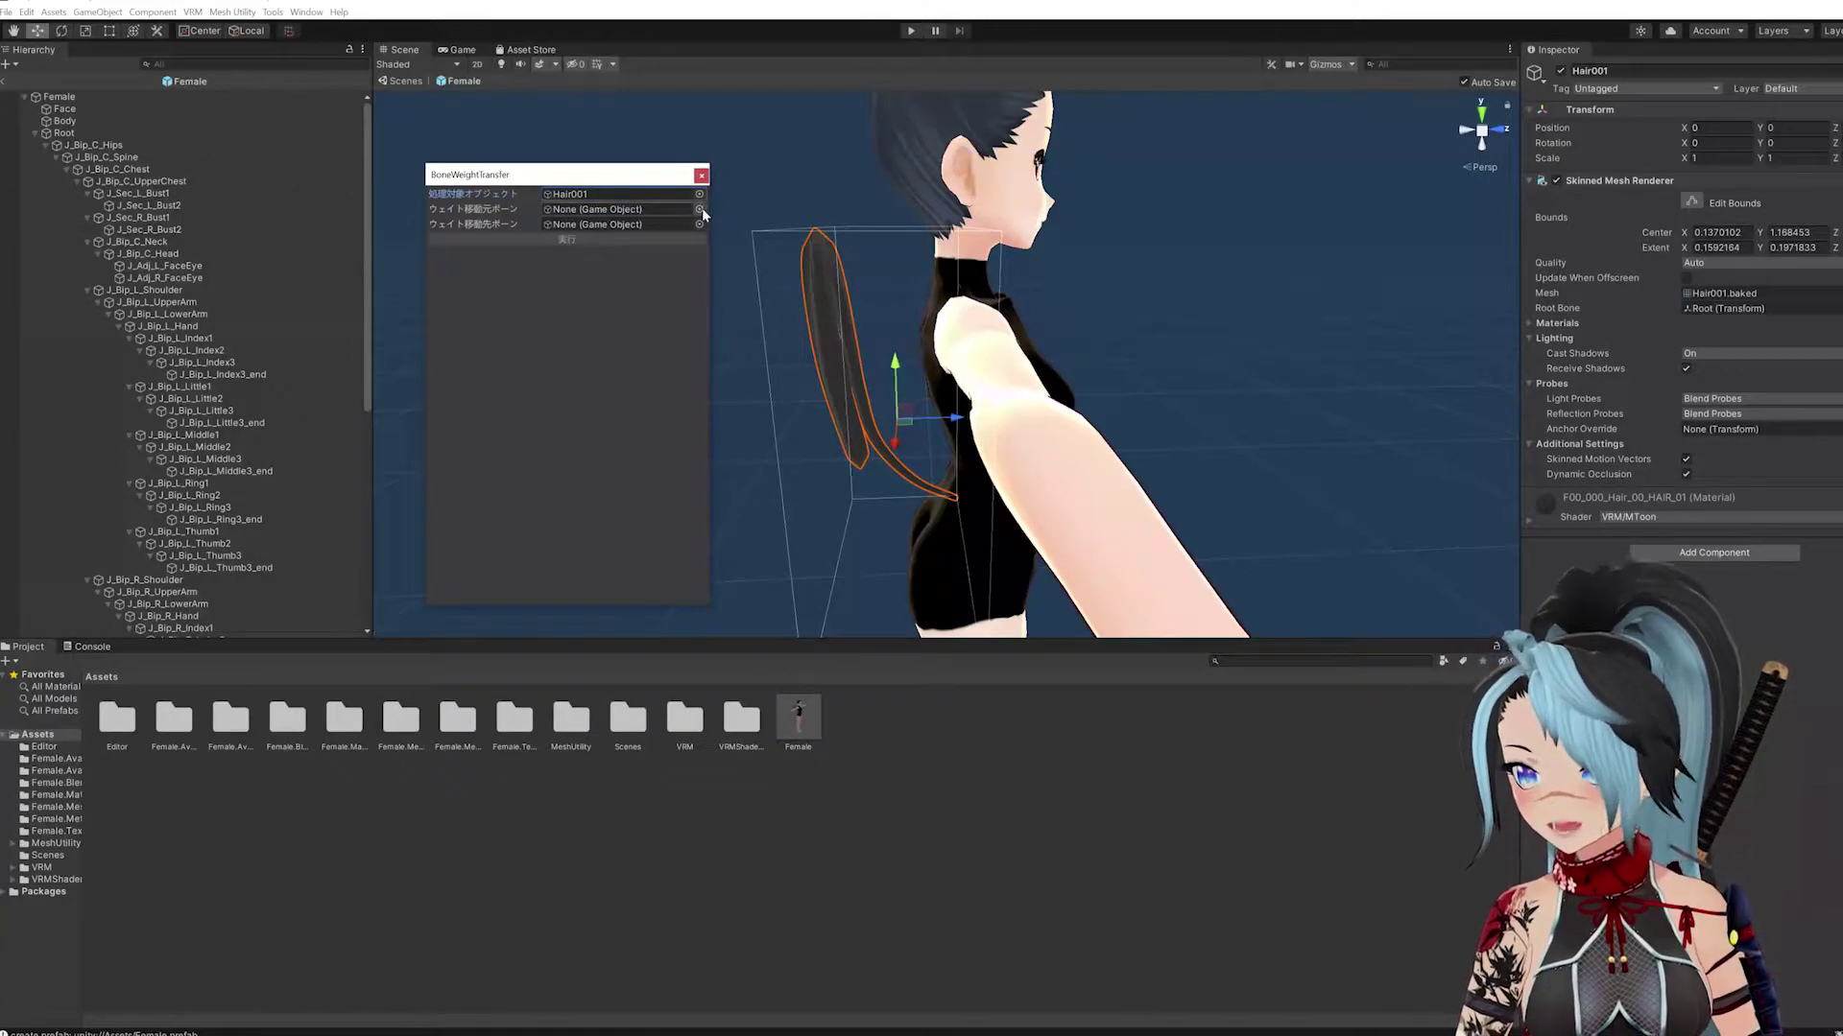
{"action": "left_click", "coordinate": [169, 242]}
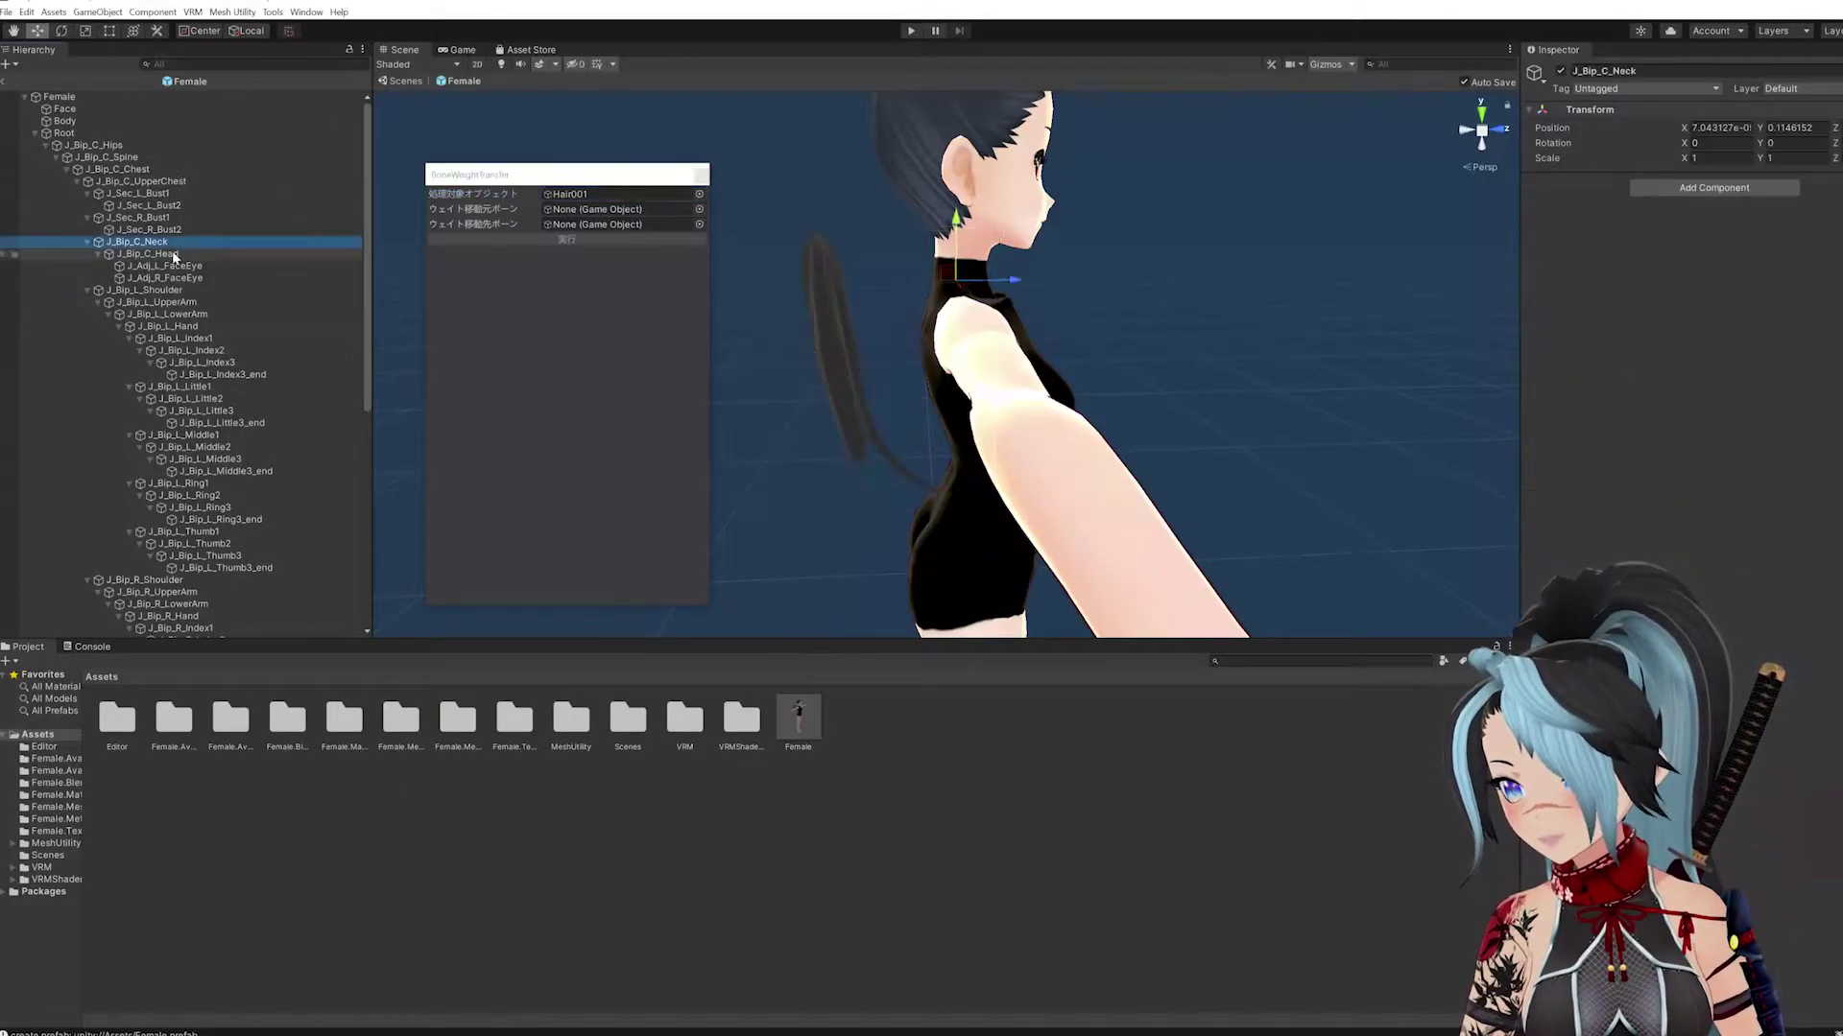
{"action": "left_click_drag", "start_coordinate": [173, 257], "coordinate": [587, 210]}
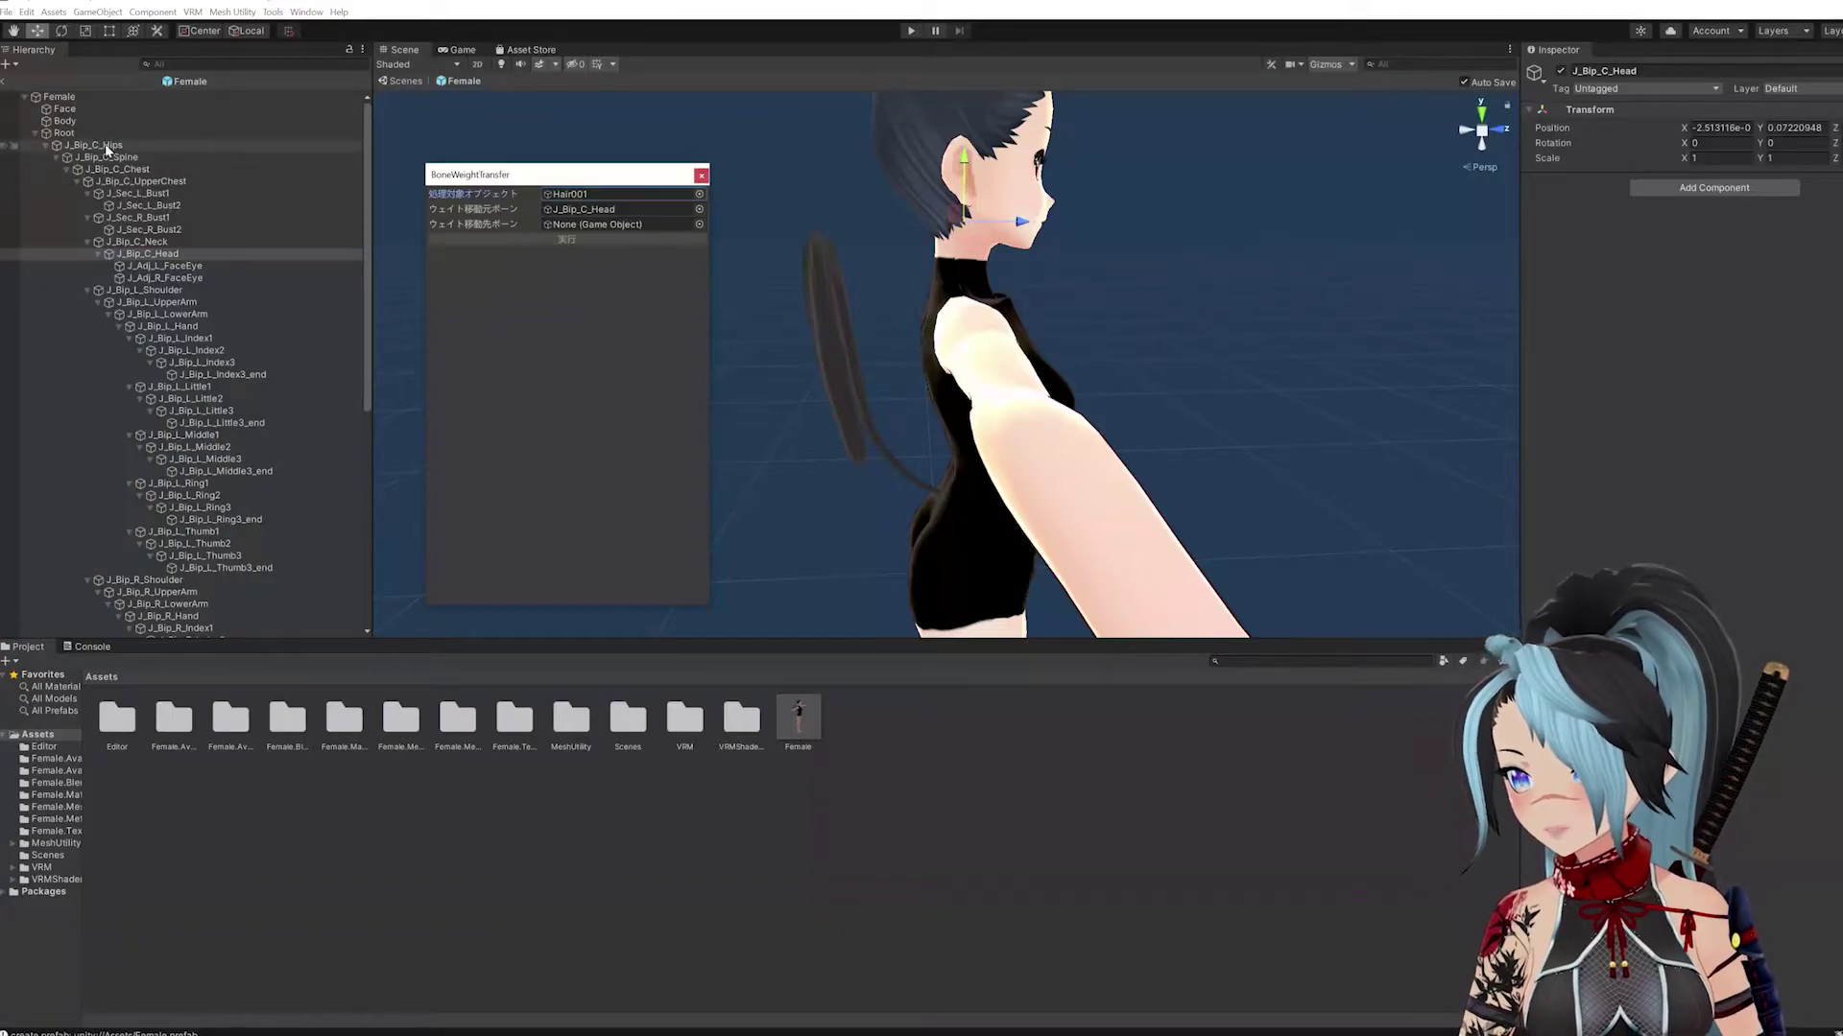
{"action": "left_click_drag", "start_coordinate": [108, 145], "coordinate": [595, 224]}
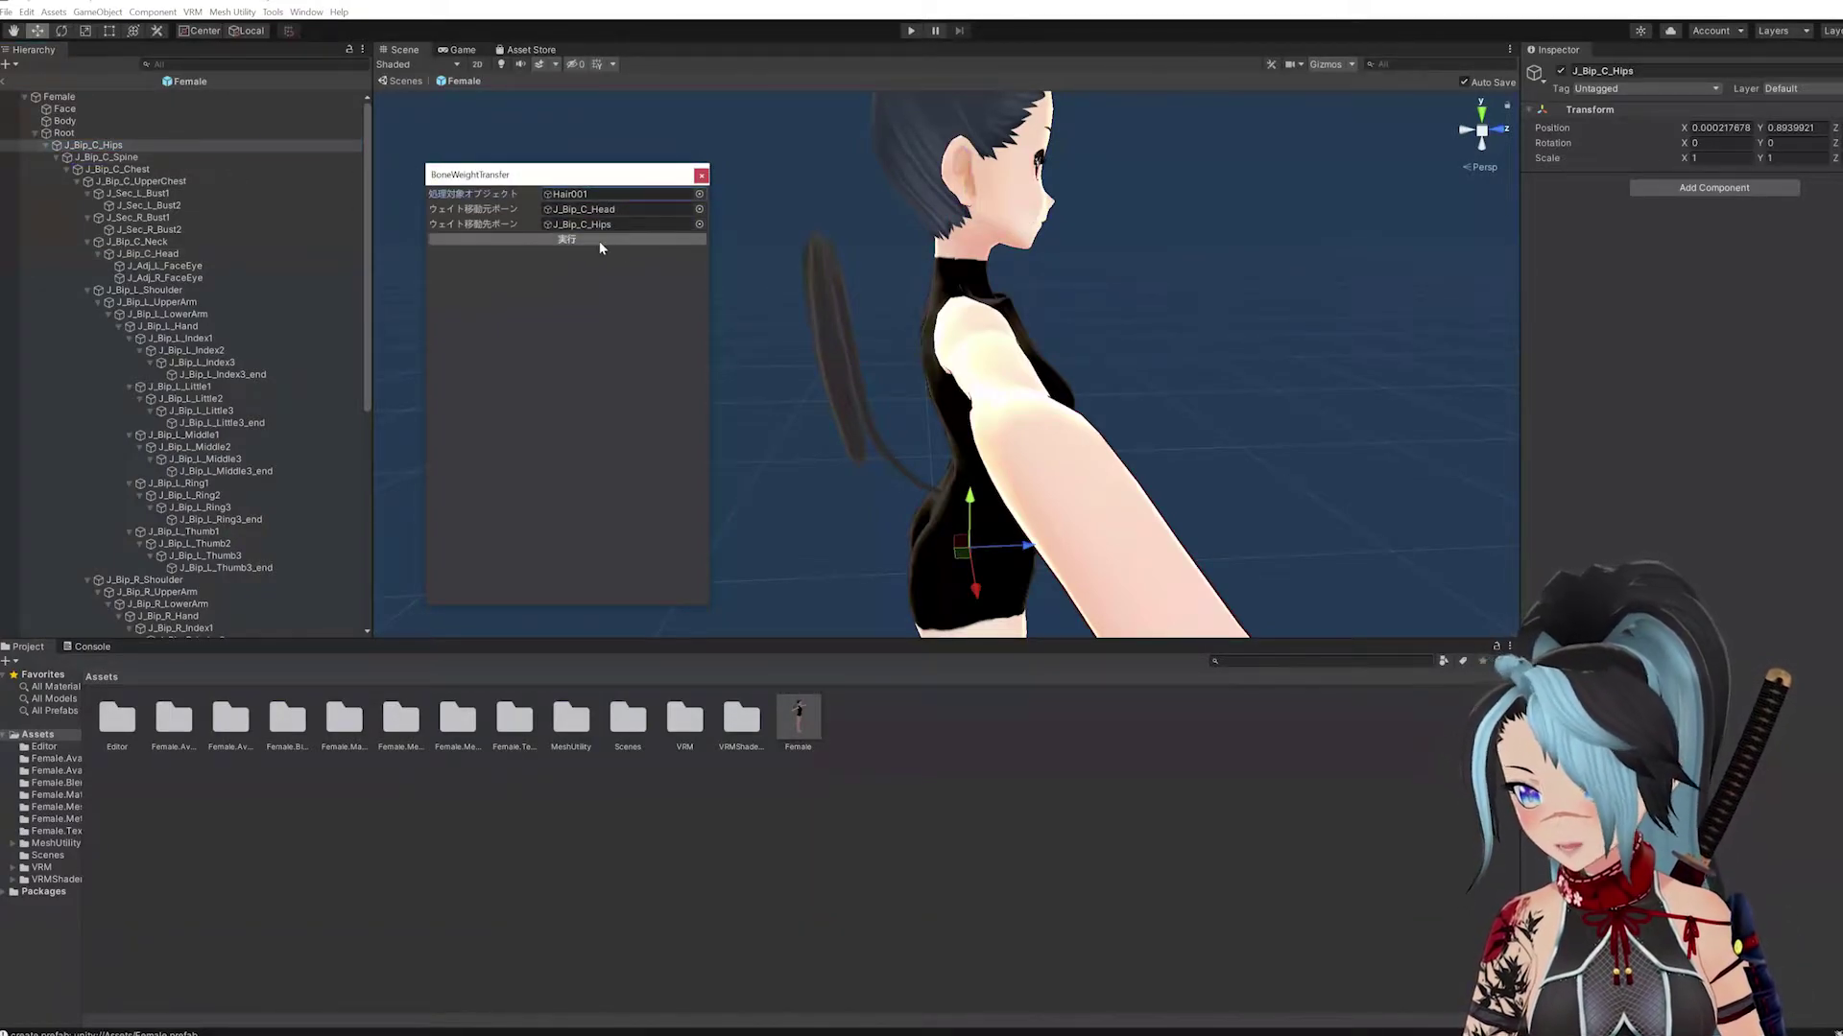
{"action": "left_click", "coordinate": [591, 240]}
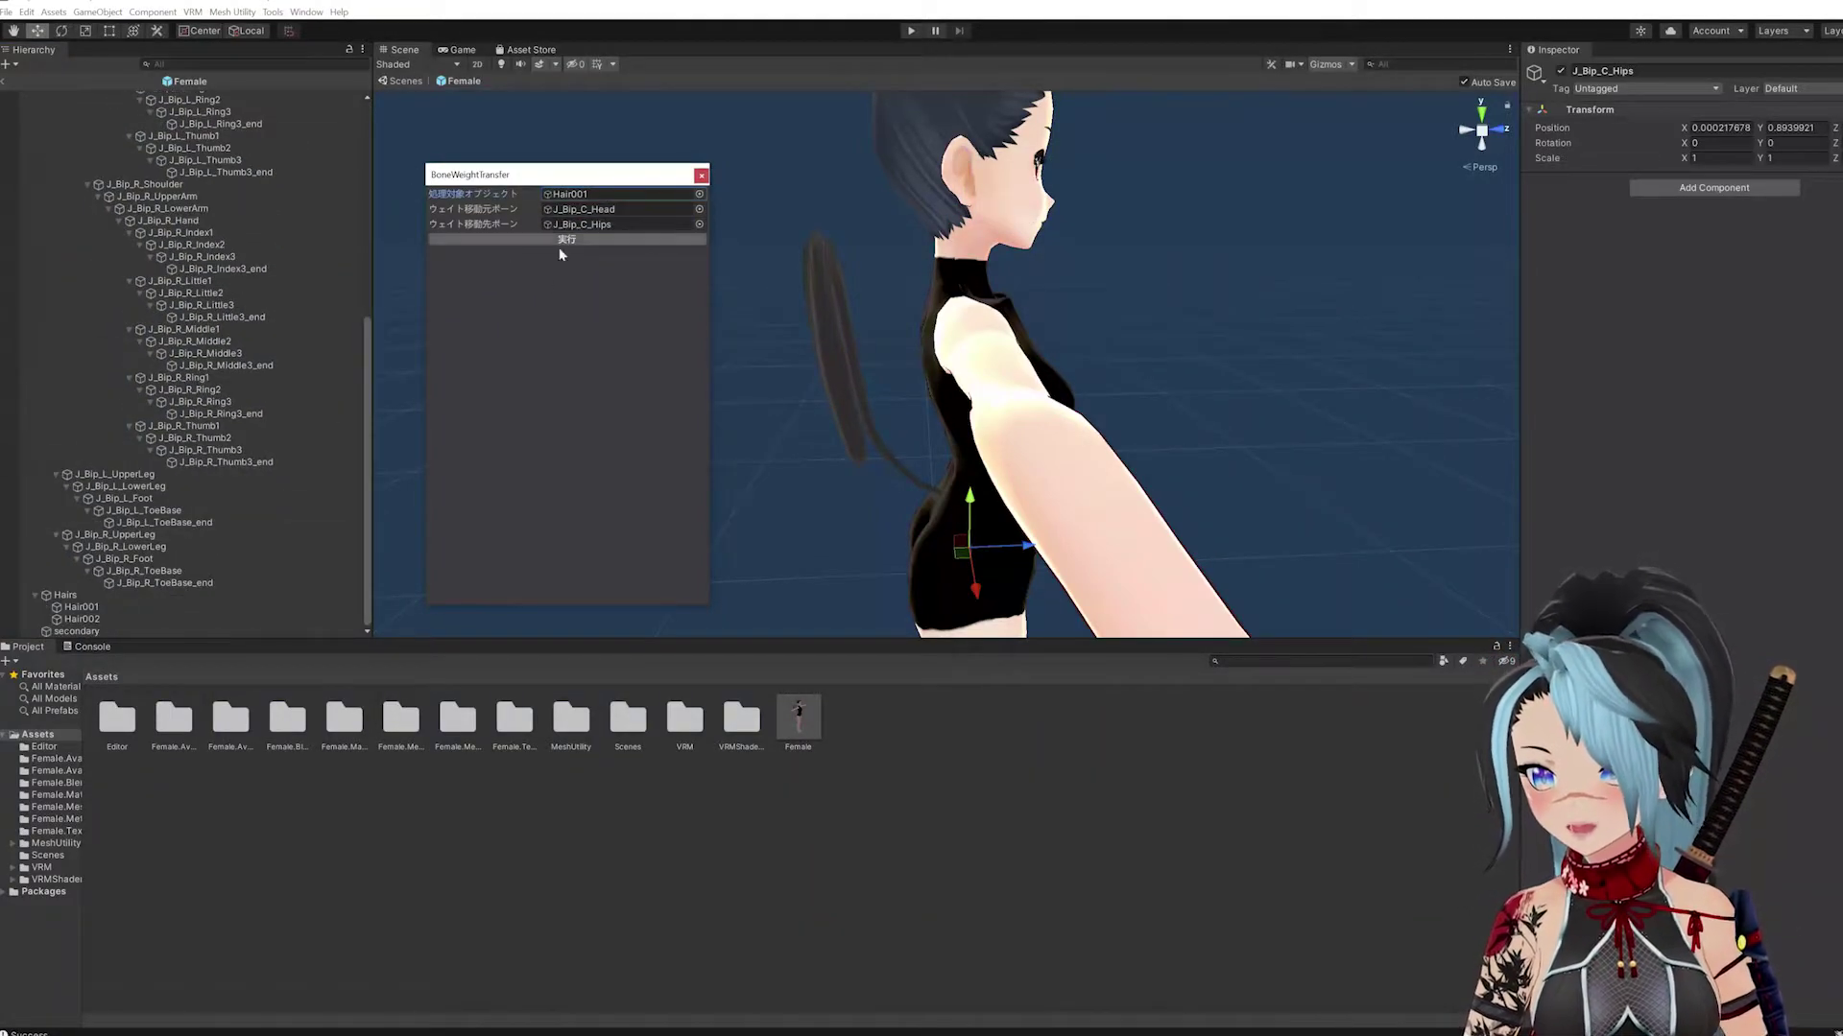
- Load Hair002 as the target and run the same Head-to-Hips weight transfer
{"action": "left_click", "coordinate": [82, 619]}
{"action": "left_click_drag", "start_coordinate": [835, 384], "coordinate": [872, 349], "text": "alt"}
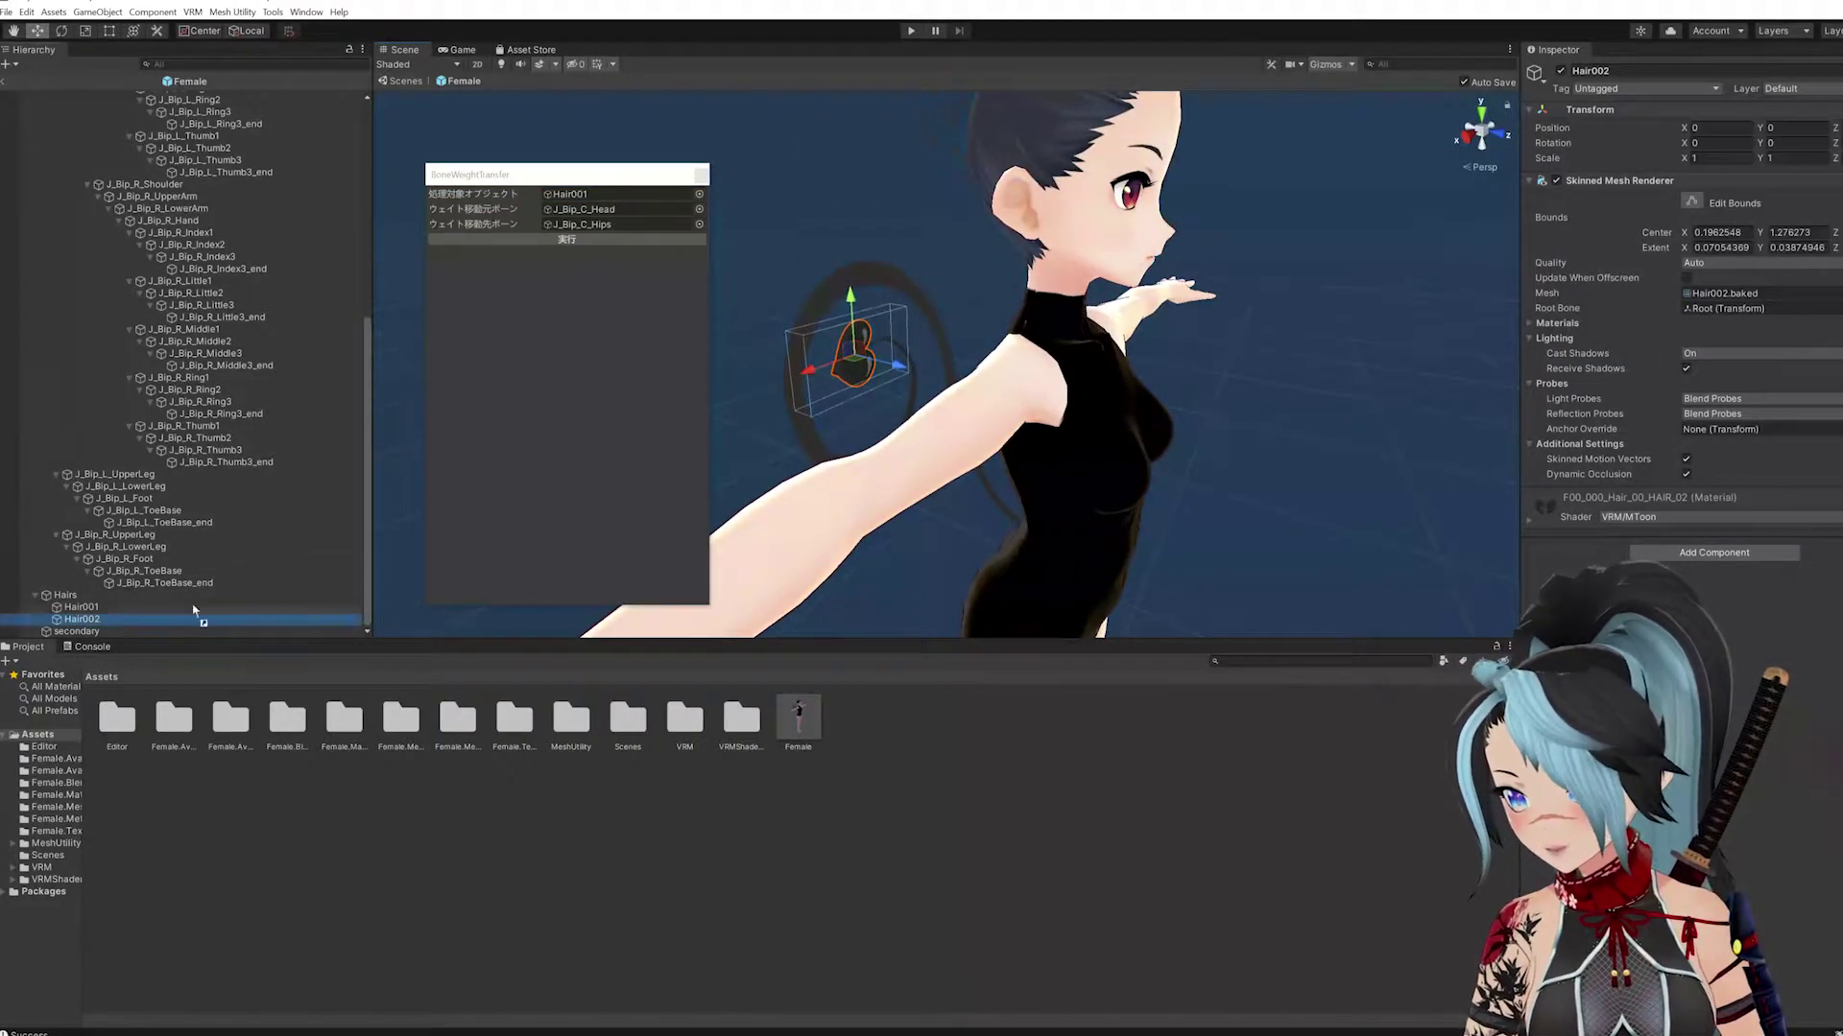
{"action": "left_click_drag", "start_coordinate": [192, 619], "coordinate": [609, 200]}
{"action": "left_click", "coordinate": [545, 242]}
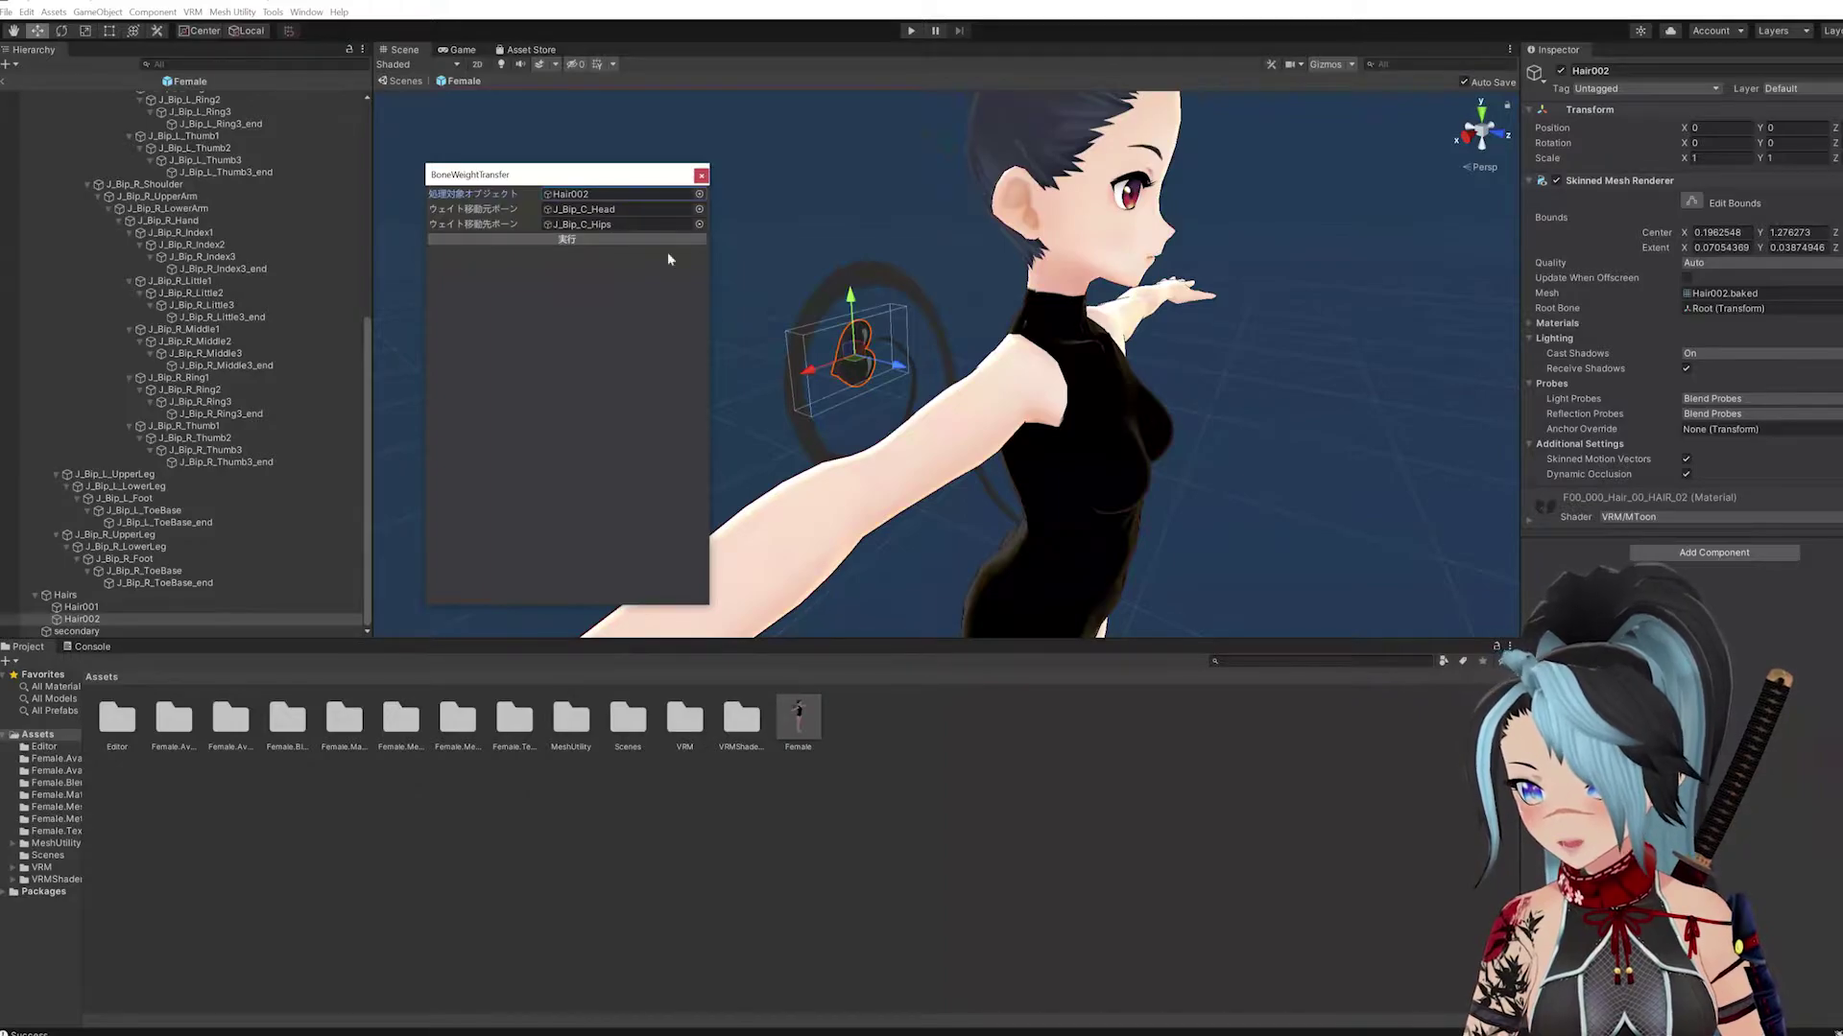
- Close the transfer window and parent Hair001 and Hair002 under J_Bip_C_Hips
{"action": "left_click", "coordinate": [701, 177]}
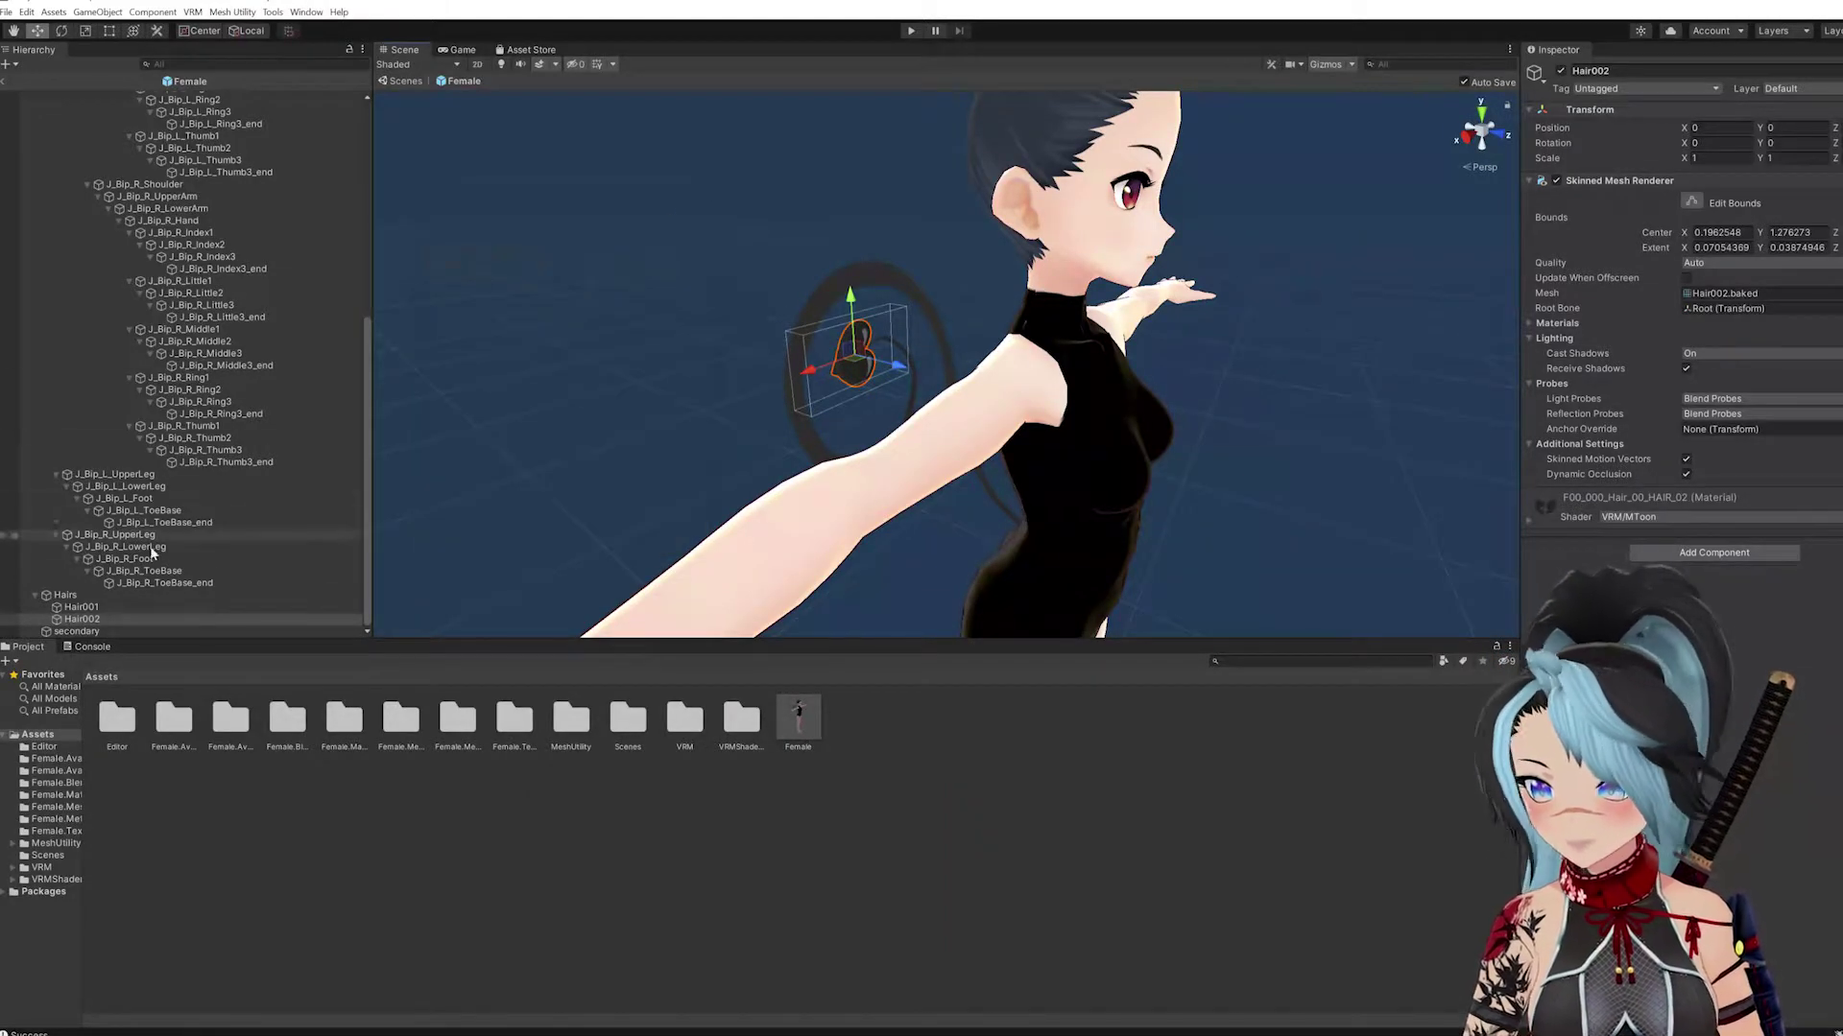
{"action": "left_click", "coordinate": [90, 607], "text": "ctrl"}
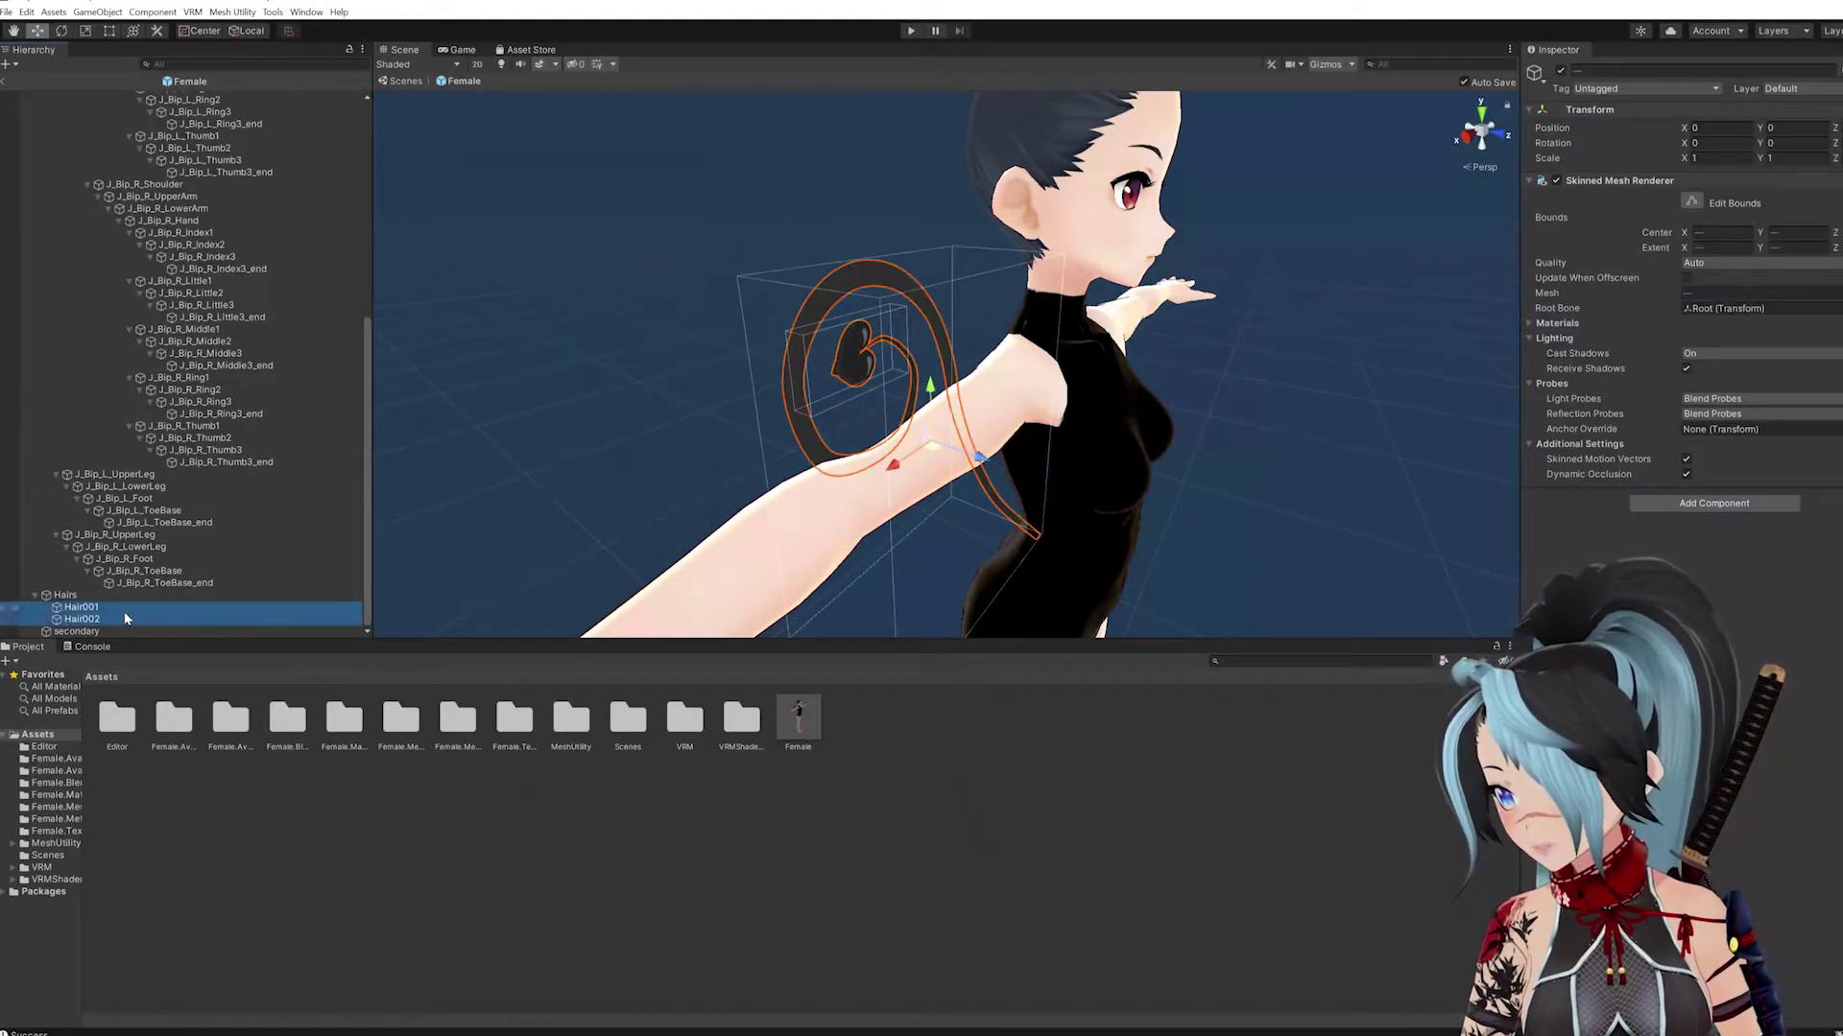
{"action": "scroll", "coordinate": [211, 137], "scroll_direction": "up", "scroll_amount": 10}
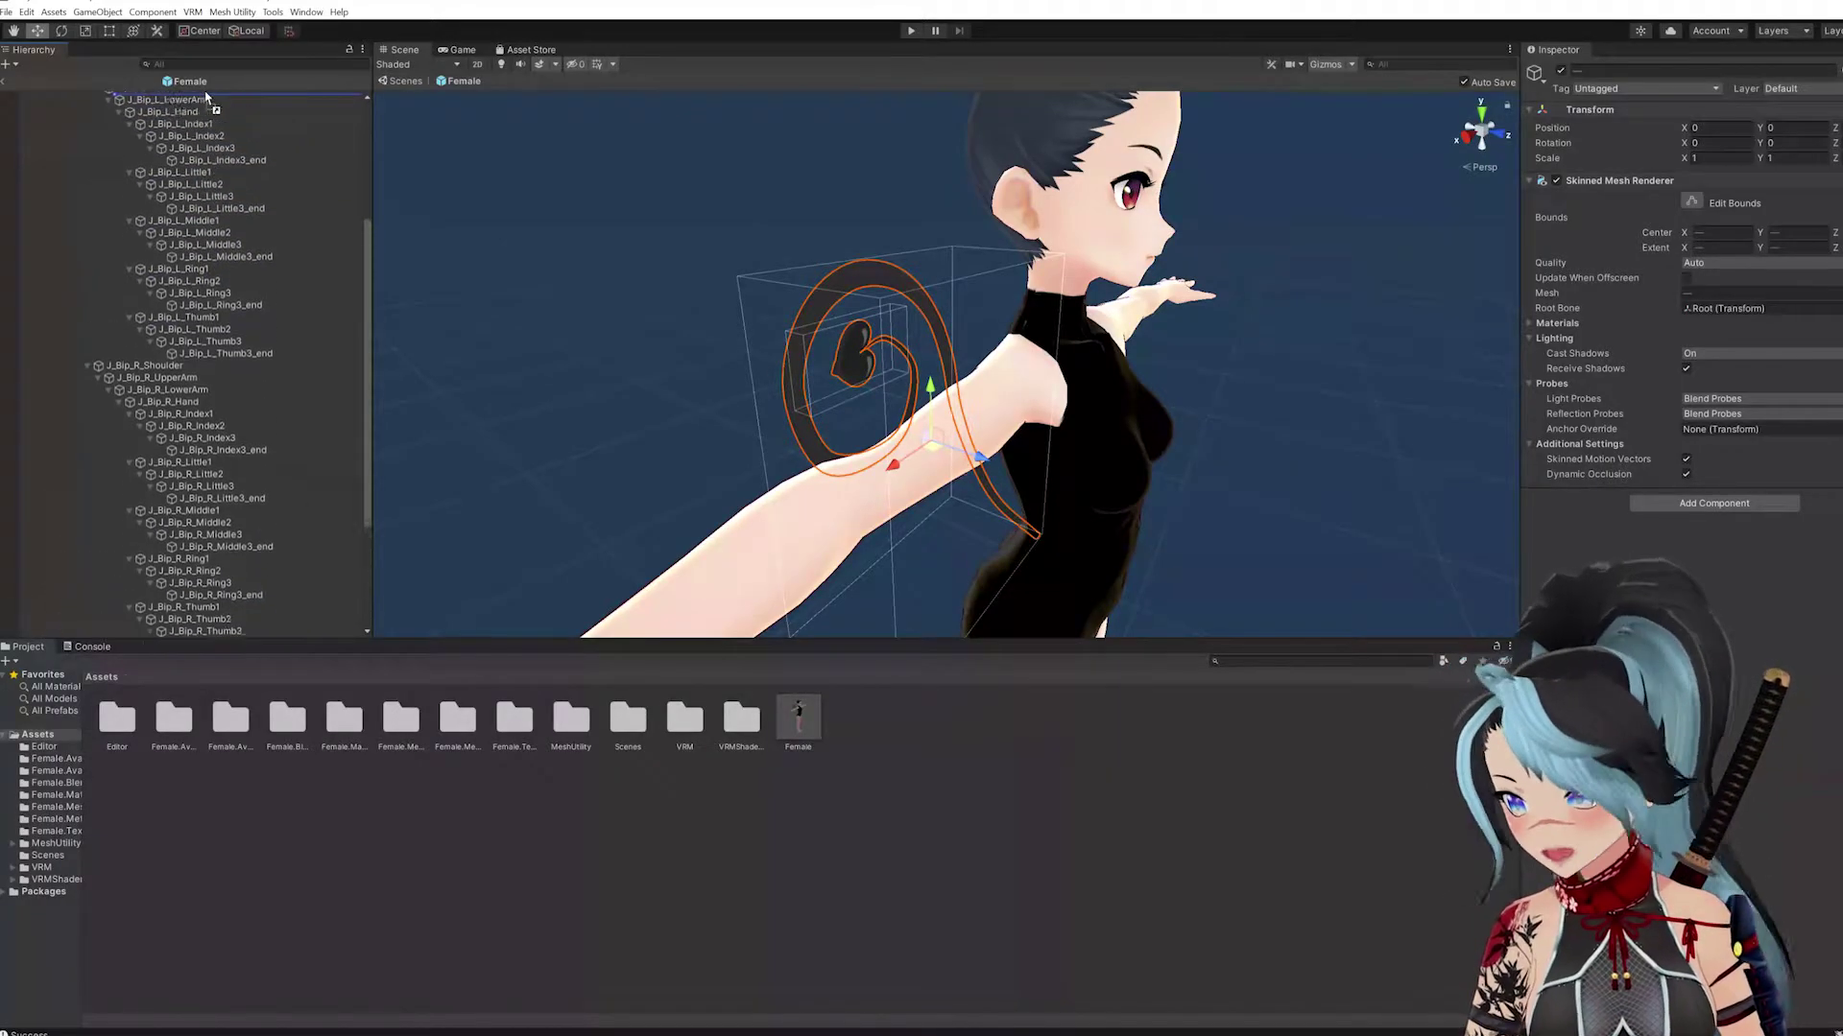
{"action": "left_click_drag", "start_coordinate": [205, 96], "coordinate": [106, 125]}
{"action": "scroll", "coordinate": [163, 468], "scroll_direction": "down", "scroll_amount": 1}
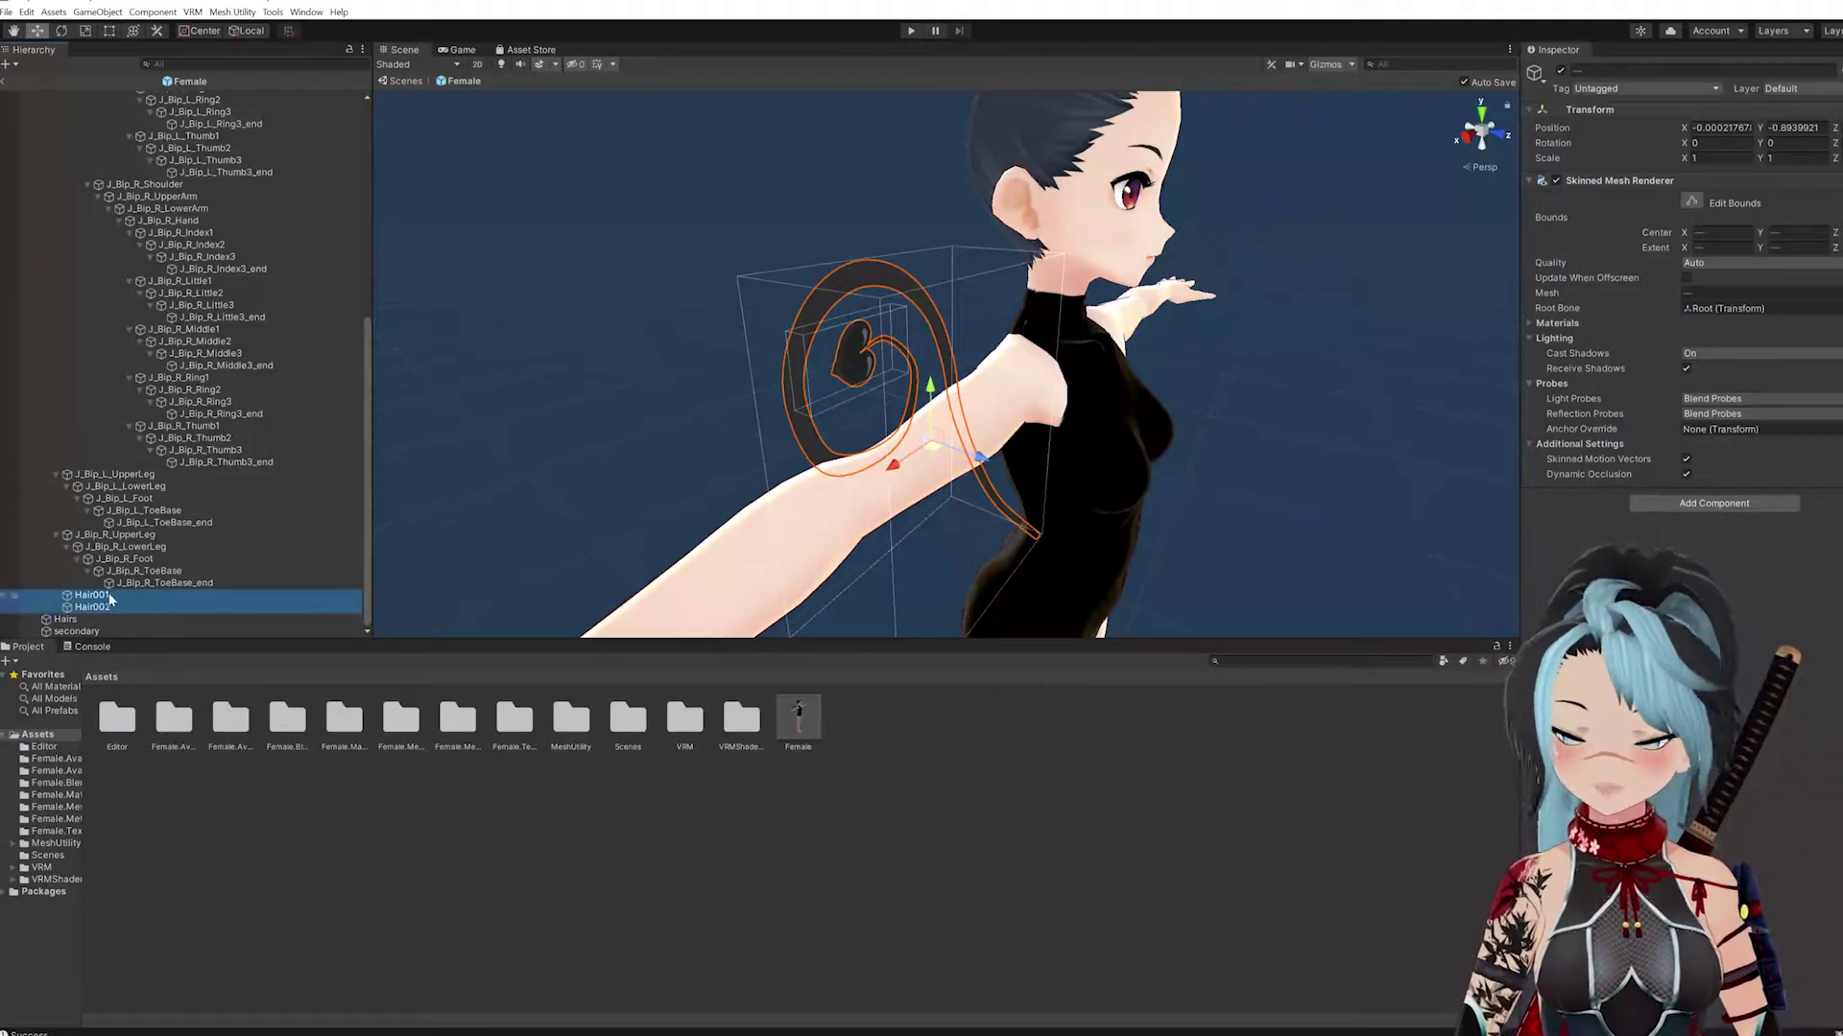
{"action": "left_click", "coordinate": [549, 468]}
{"action": "left_click_drag", "start_coordinate": [758, 409], "coordinate": [845, 403], "text": "alt"}
- Scroll the Hierarchy to the top and select the Female root object
{"action": "scroll", "coordinate": [916, 405], "scroll_direction": "up", "scroll_amount": 5}
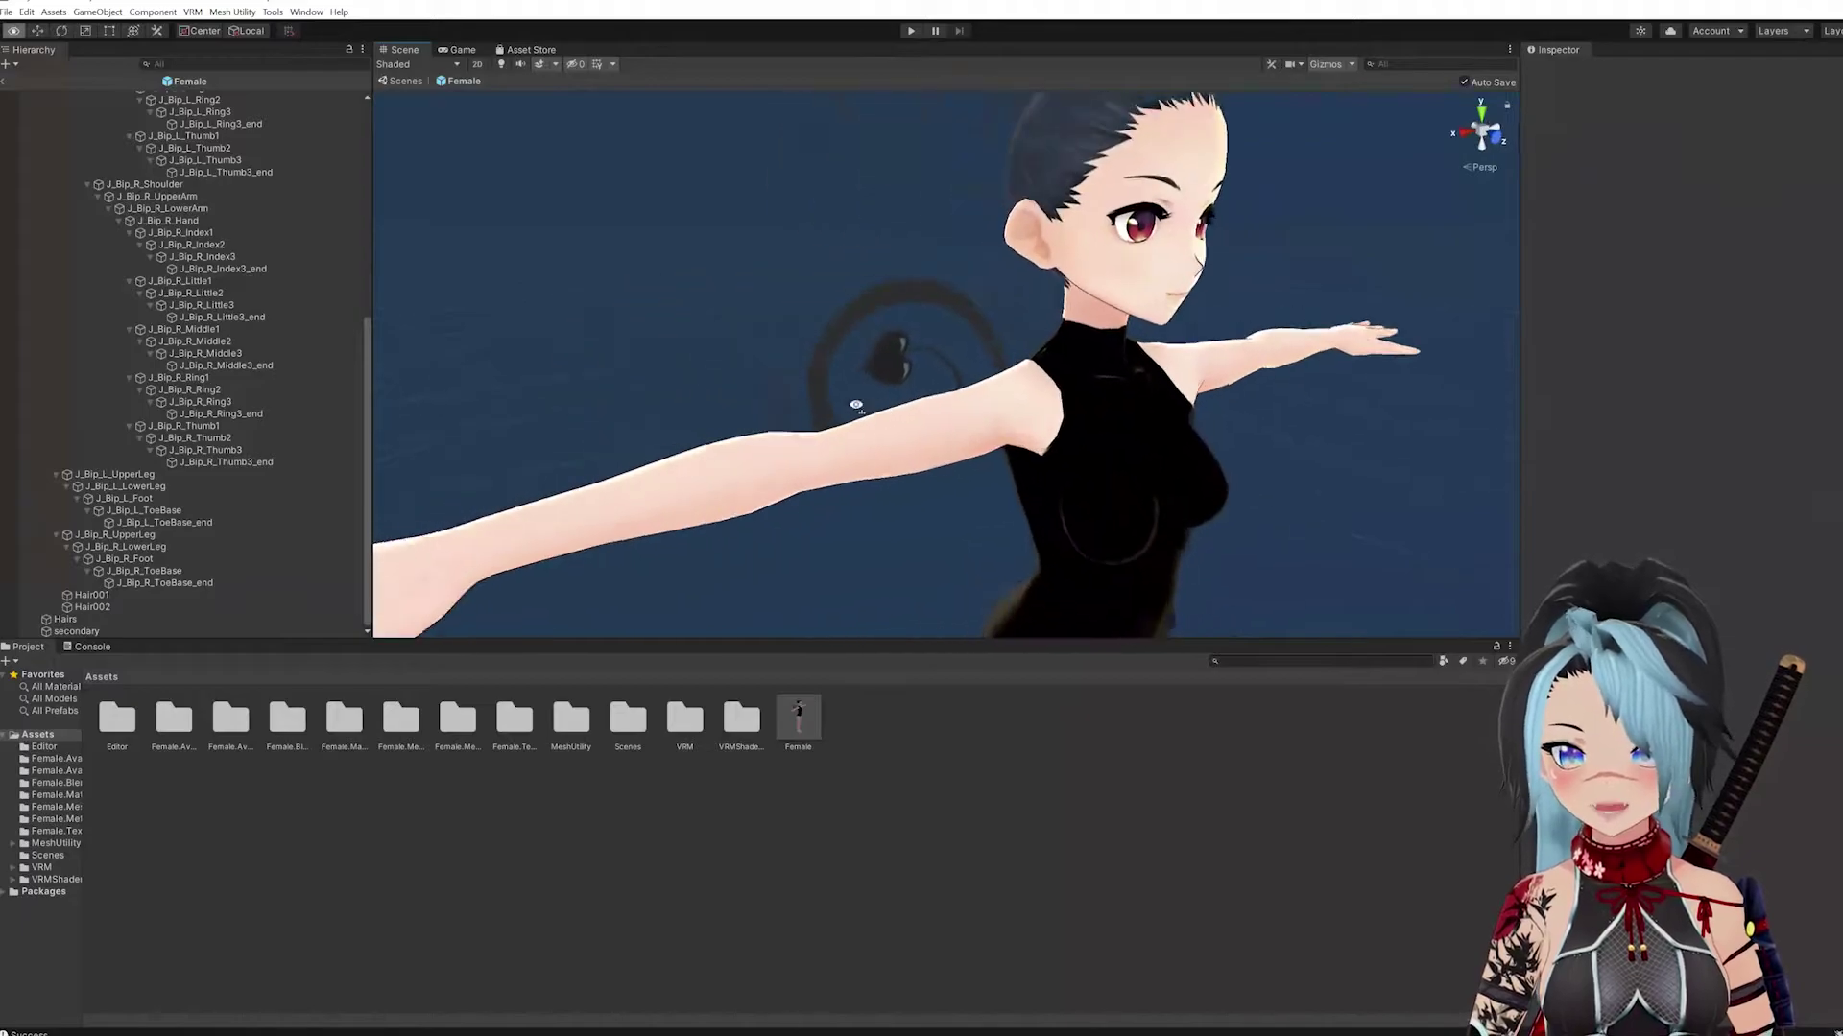
{"action": "scroll", "coordinate": [917, 405], "scroll_direction": "down", "scroll_amount": 5}
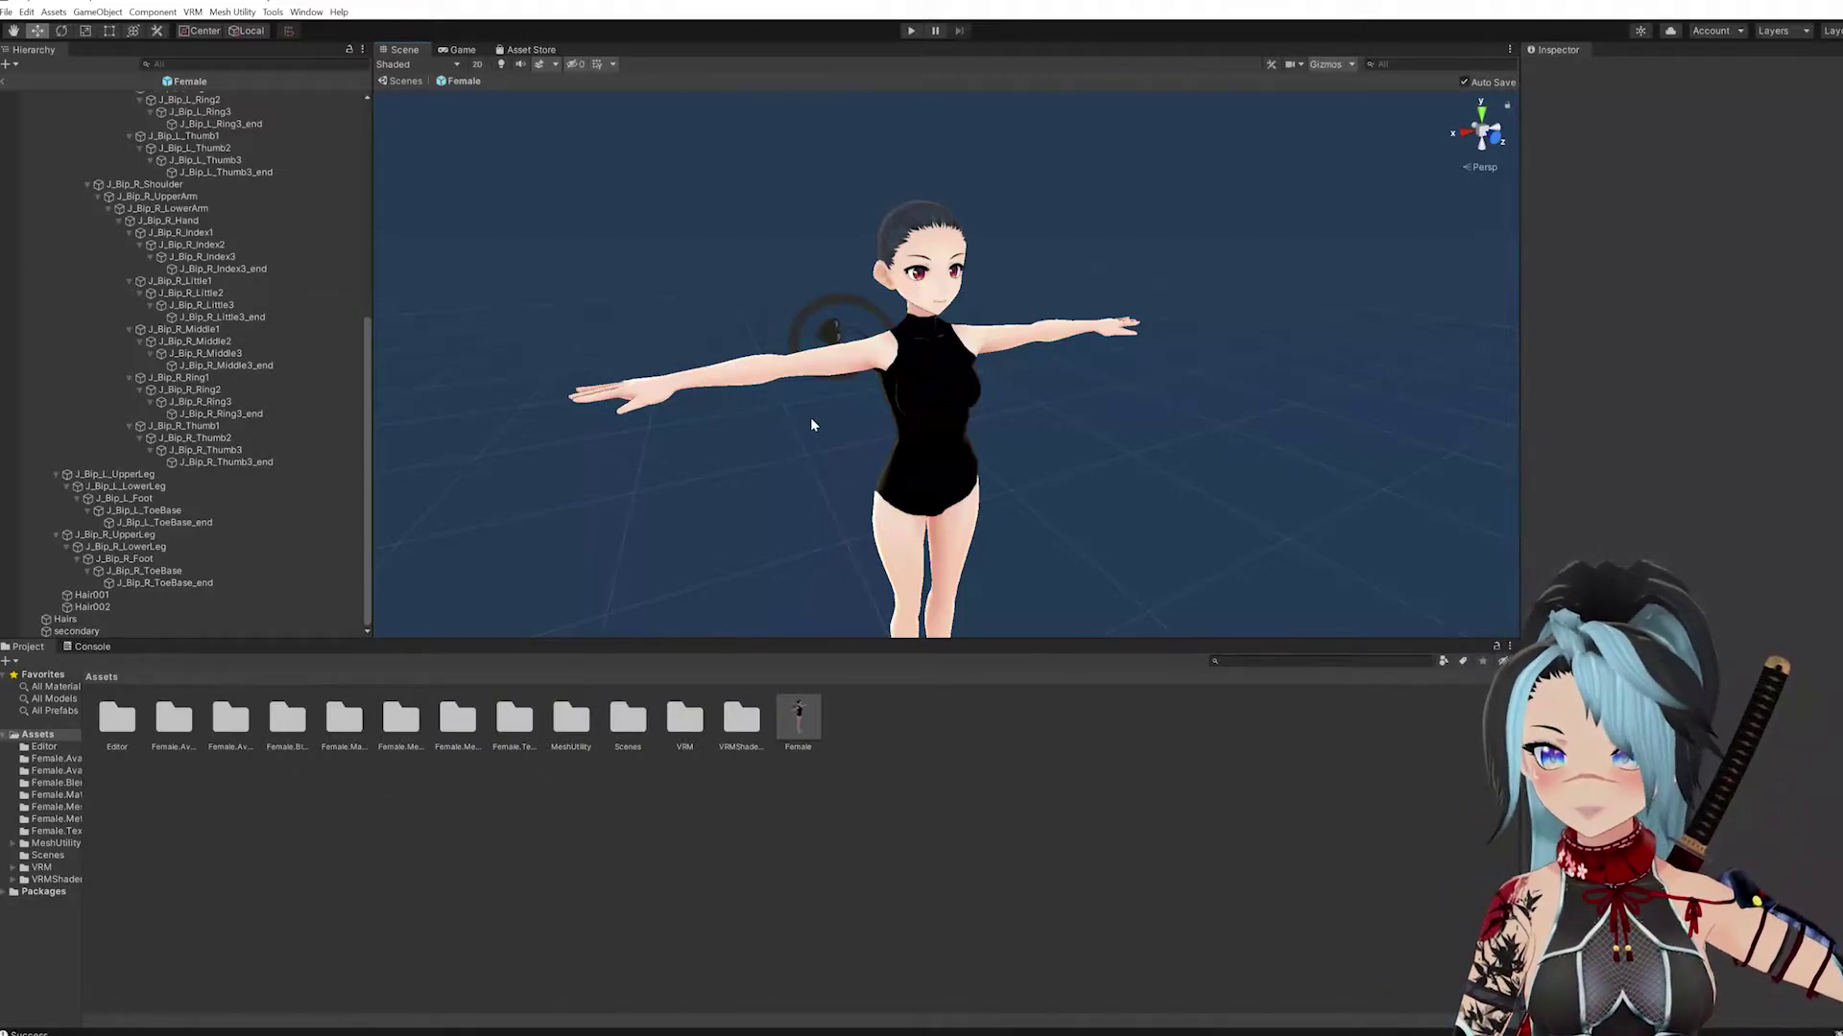
{"action": "scroll", "coordinate": [192, 365], "scroll_direction": "up", "scroll_amount": 10}
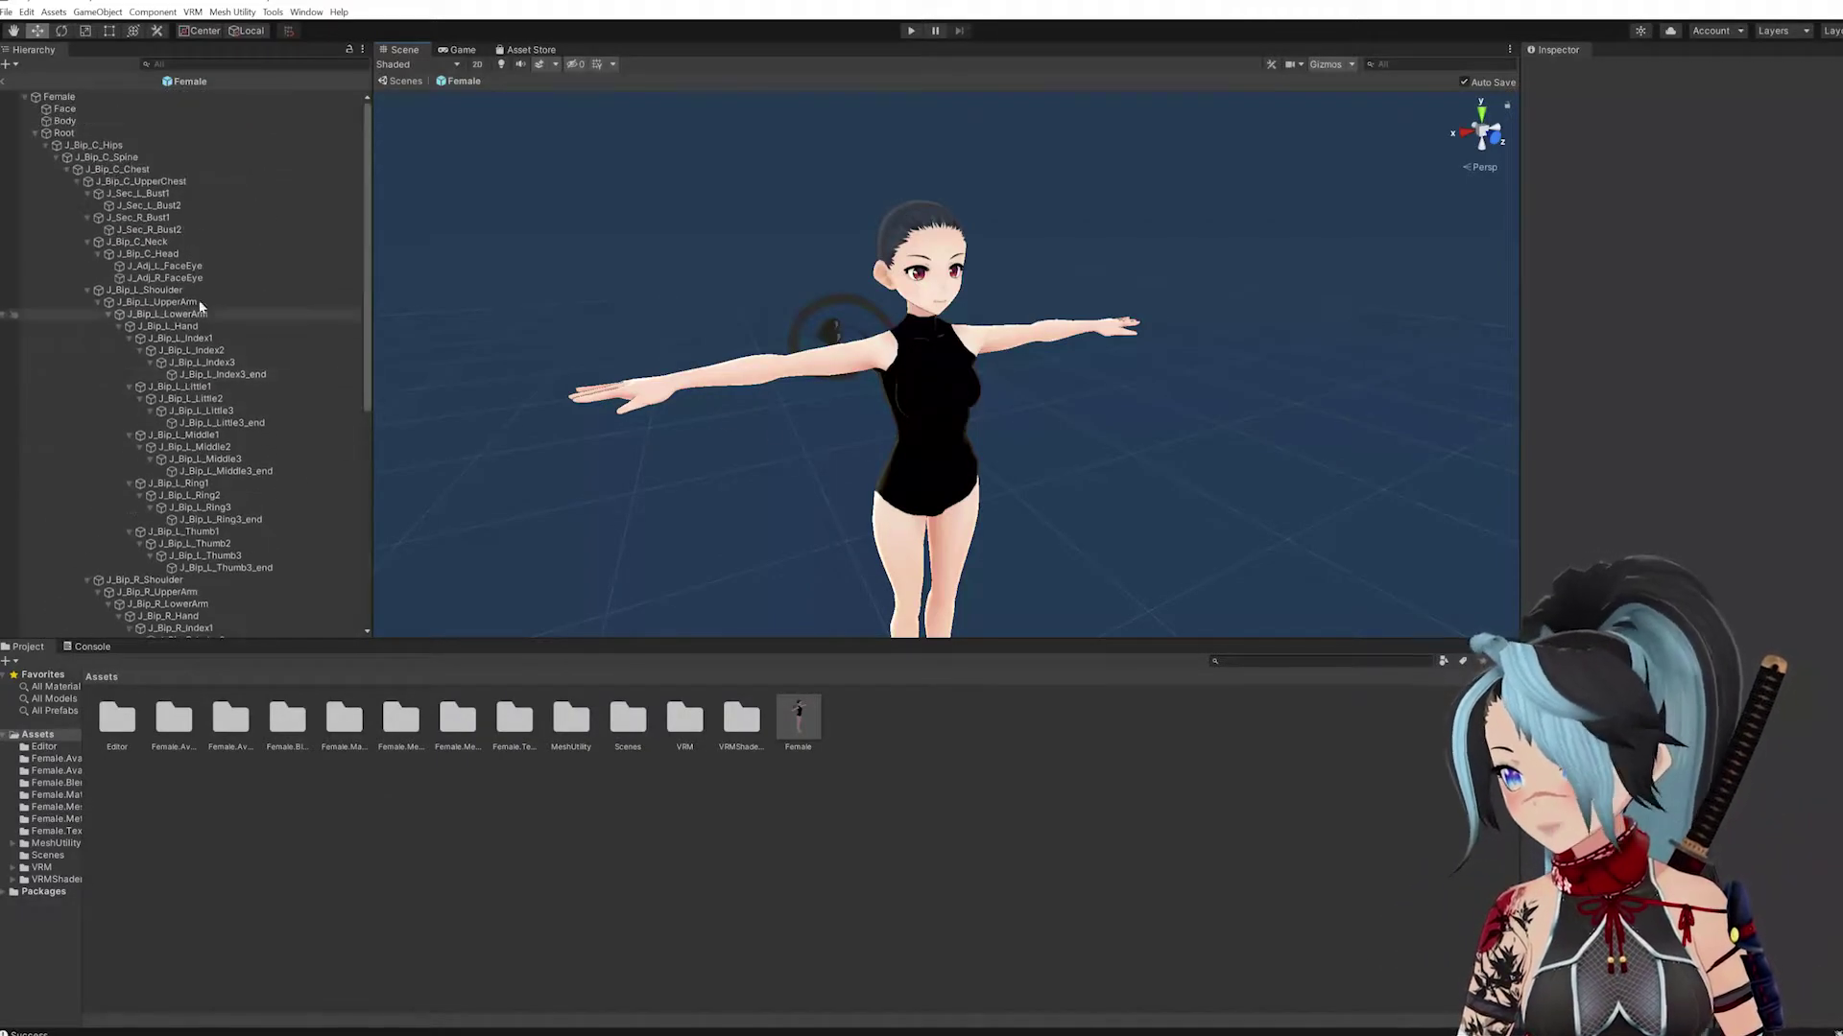
{"action": "left_click", "coordinate": [59, 96]}
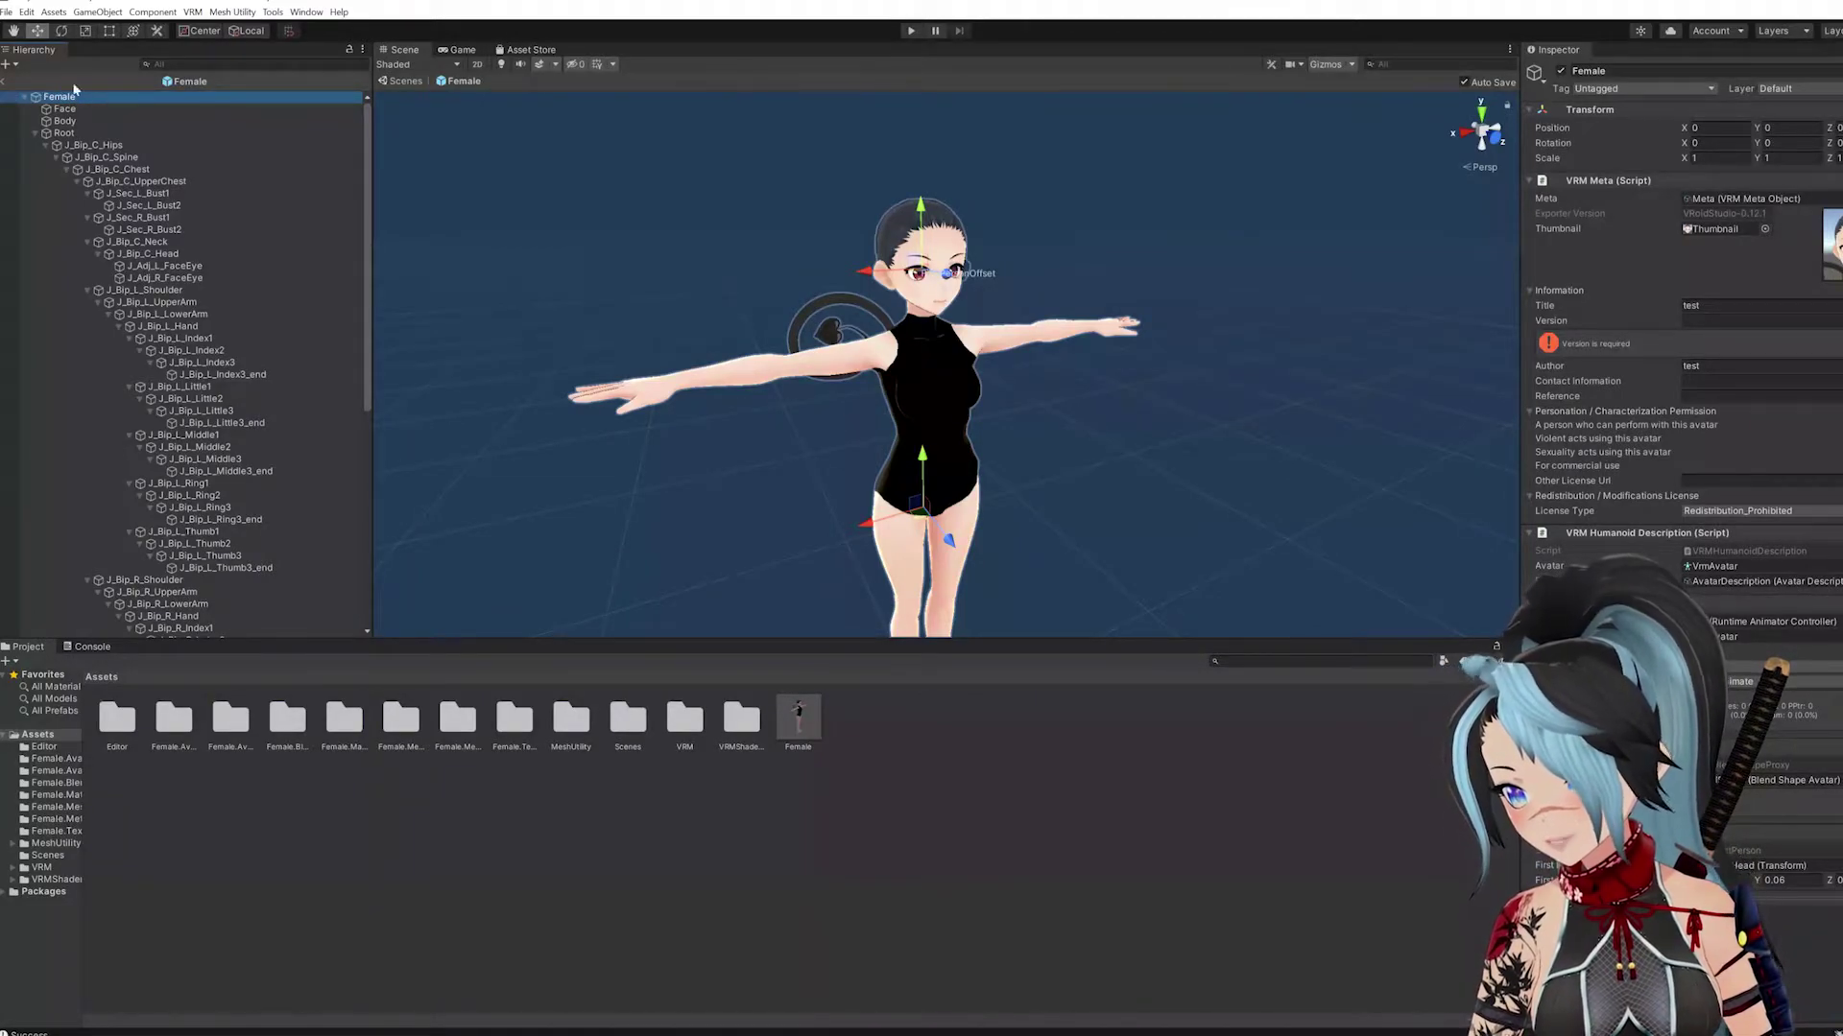
- Export the avatar via UniVRM Export Humanoid with Version 1, saving it as Female.vrm
{"action": "left_click", "coordinate": [195, 13]}
{"action": "mouse_move", "coordinate": [235, 47]}
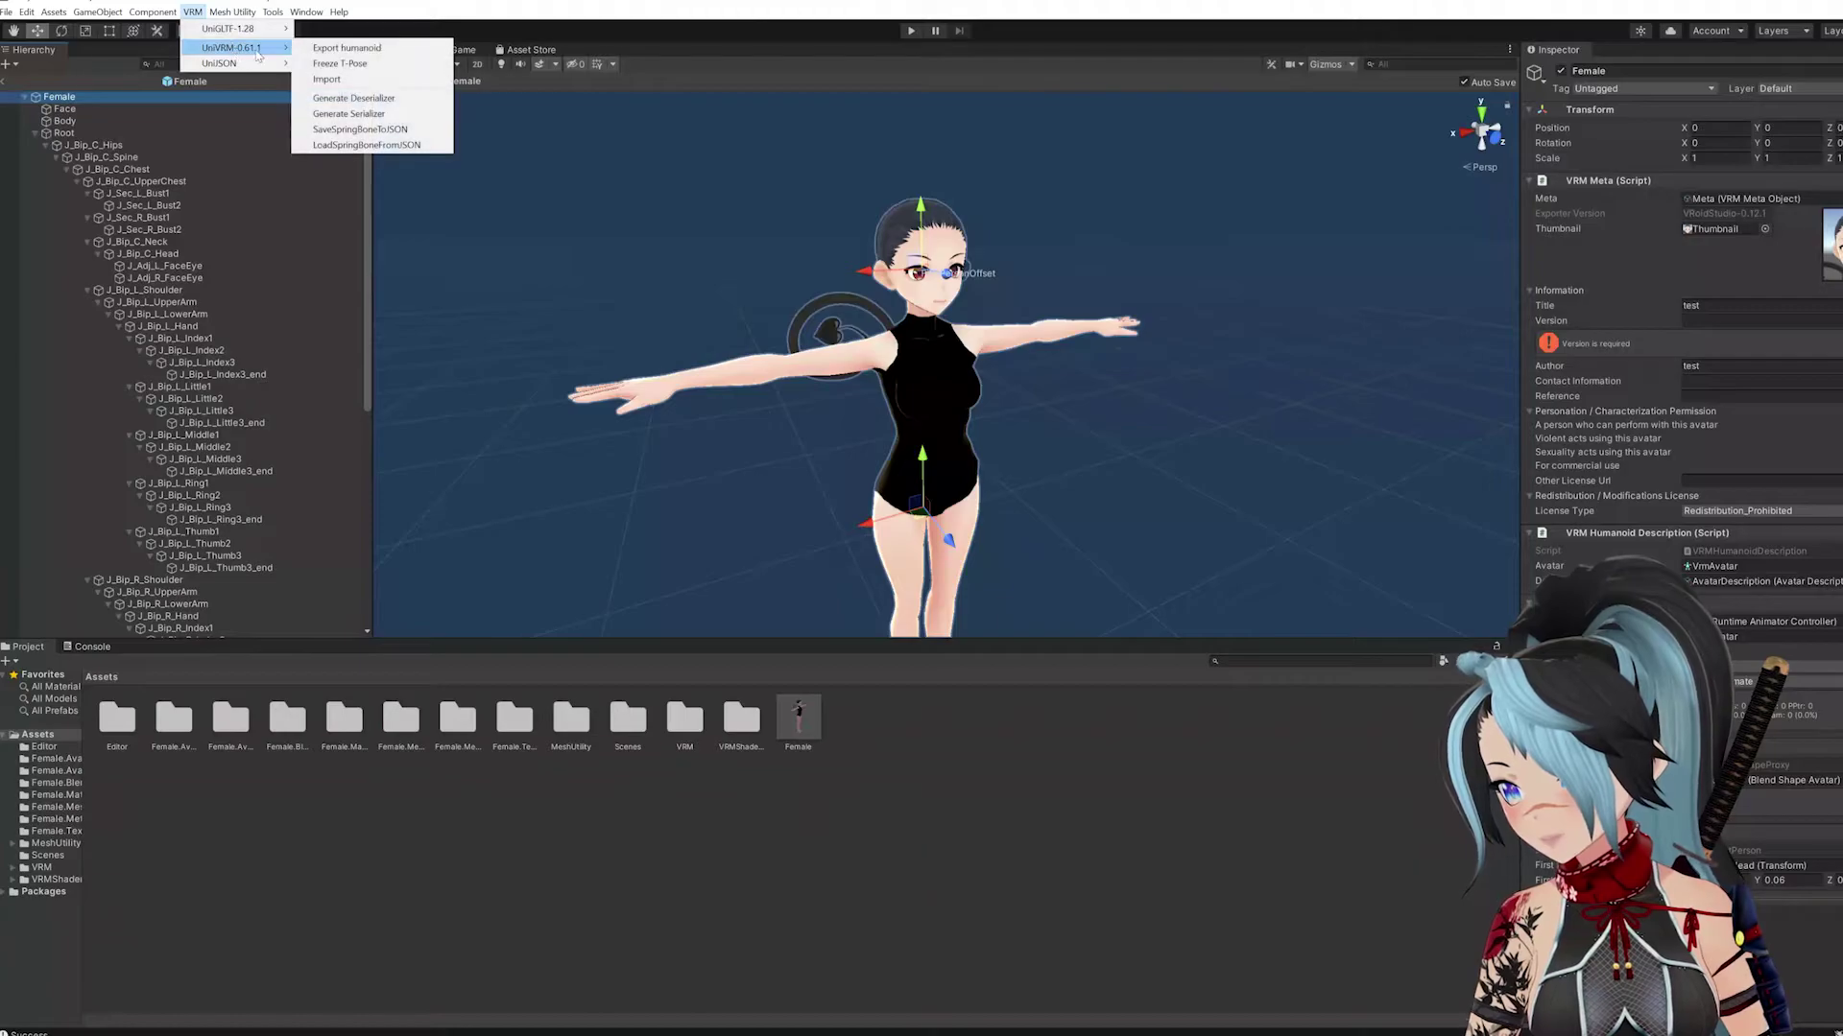
{"action": "left_click", "coordinate": [359, 54]}
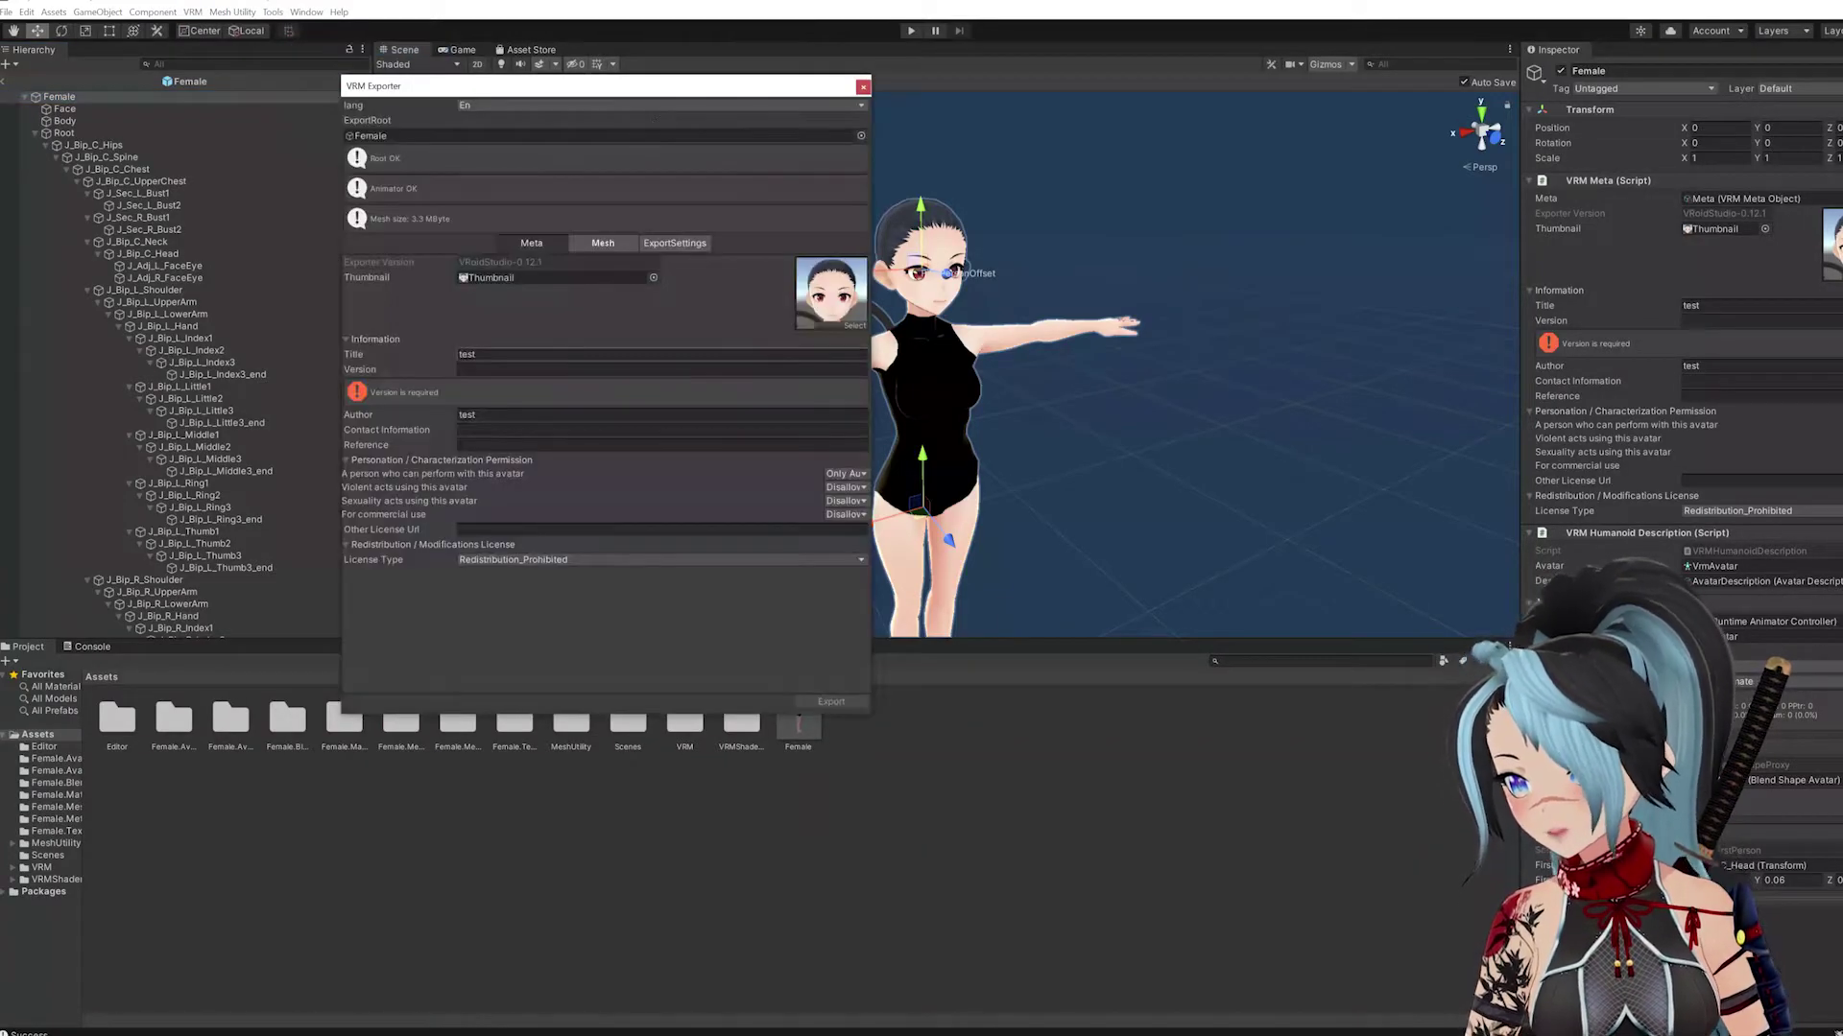
{"action": "left_click", "coordinate": [549, 370]}
{"action": "type", "text": "1"}
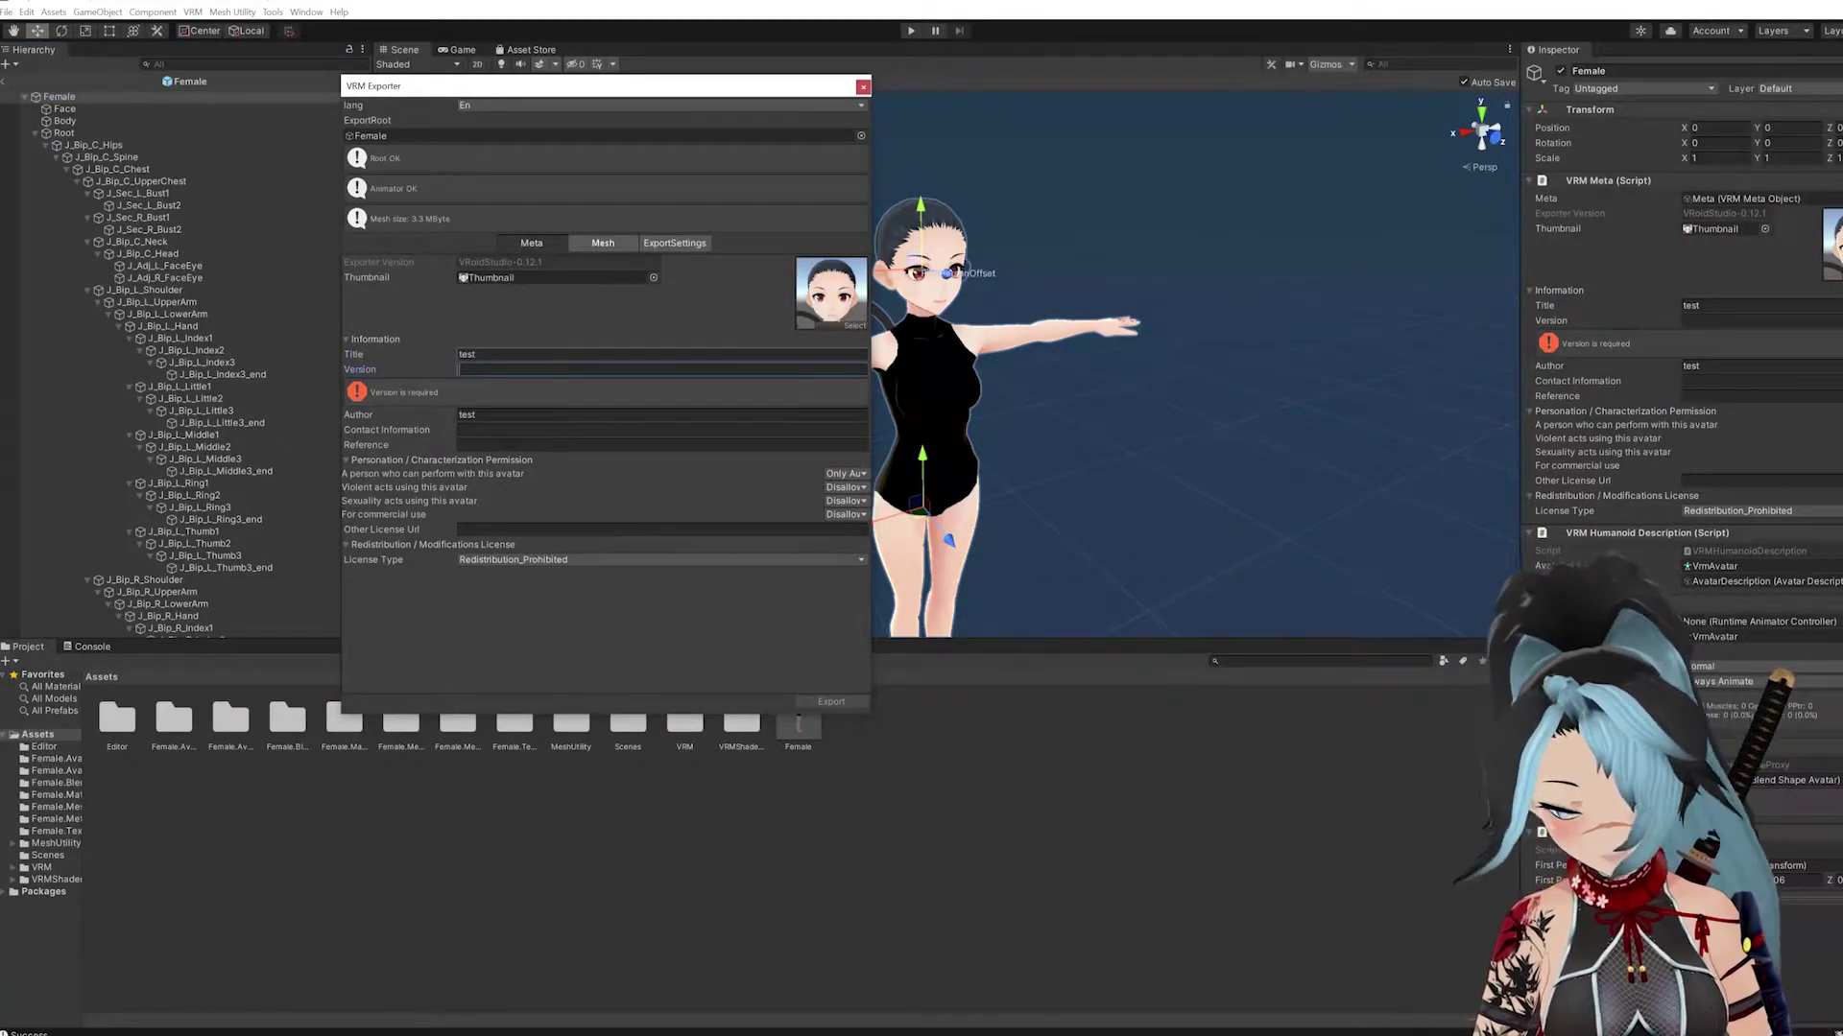
{"action": "left_click", "coordinate": [831, 701]}
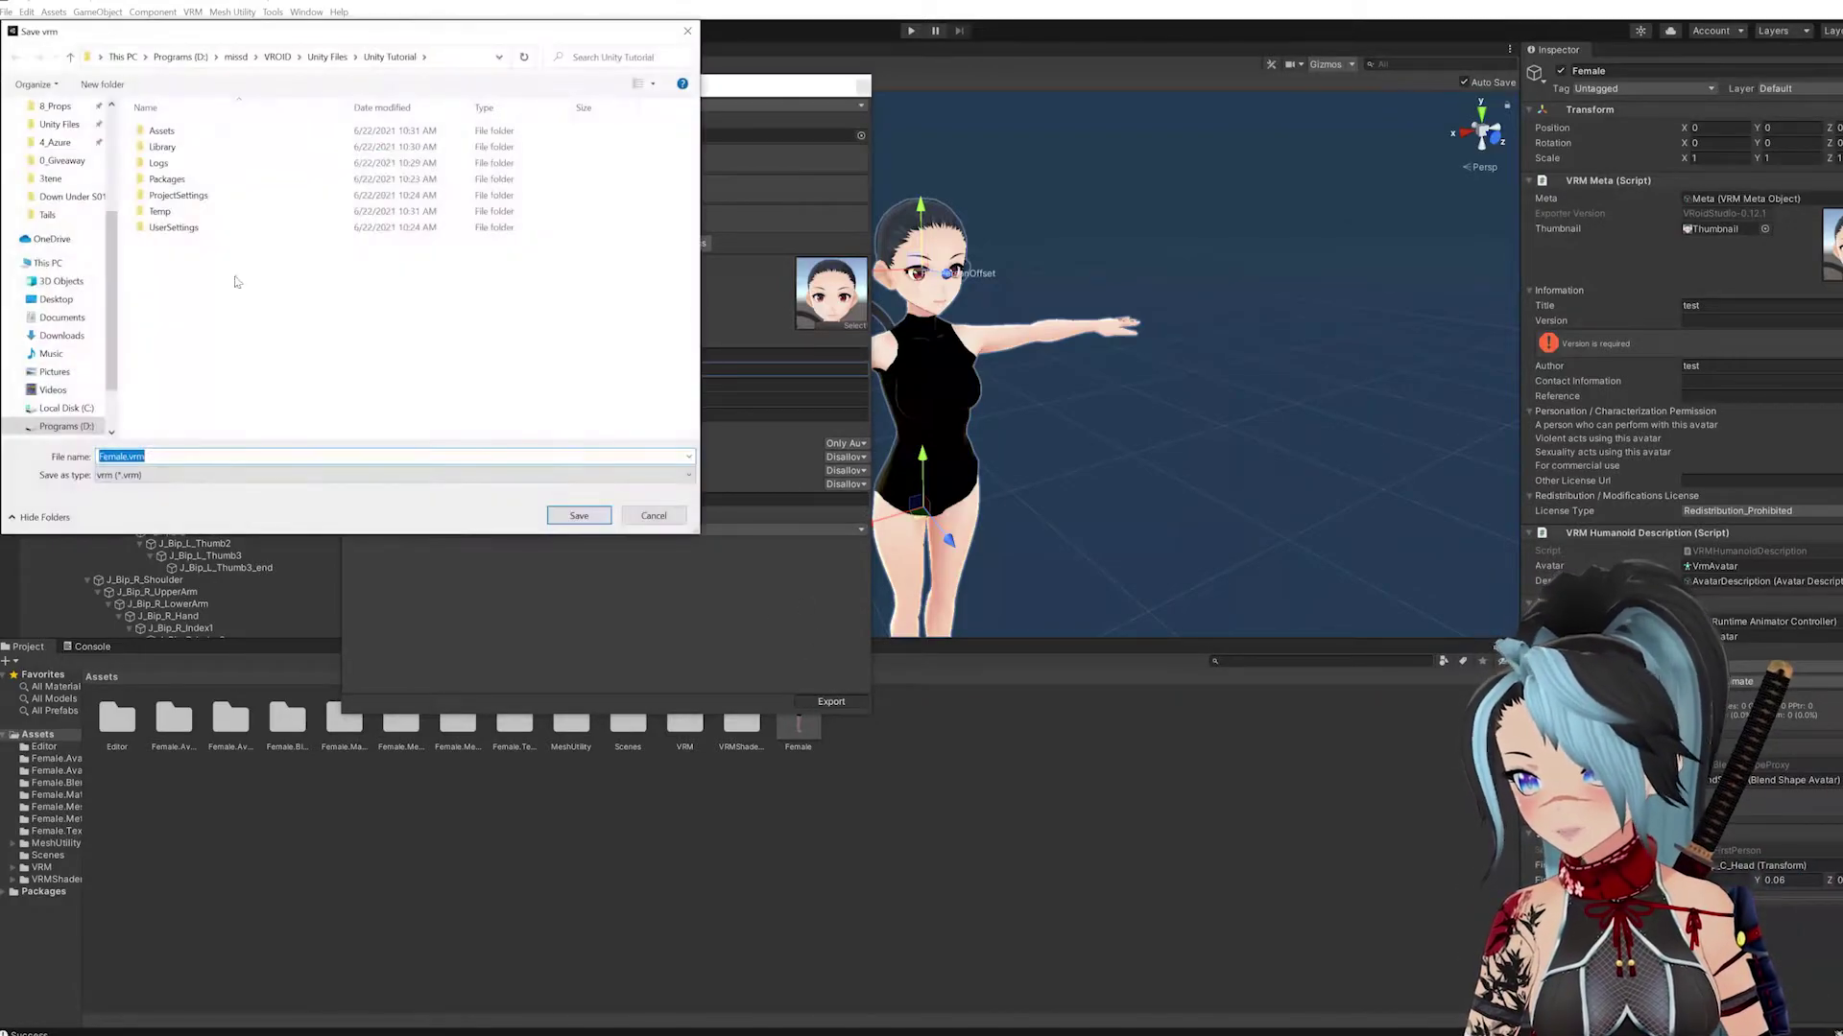
{"action": "key", "text": "Return"}
- Launch 3tene FREE from the Windows Start menu search
{"action": "key", "text": "super"}
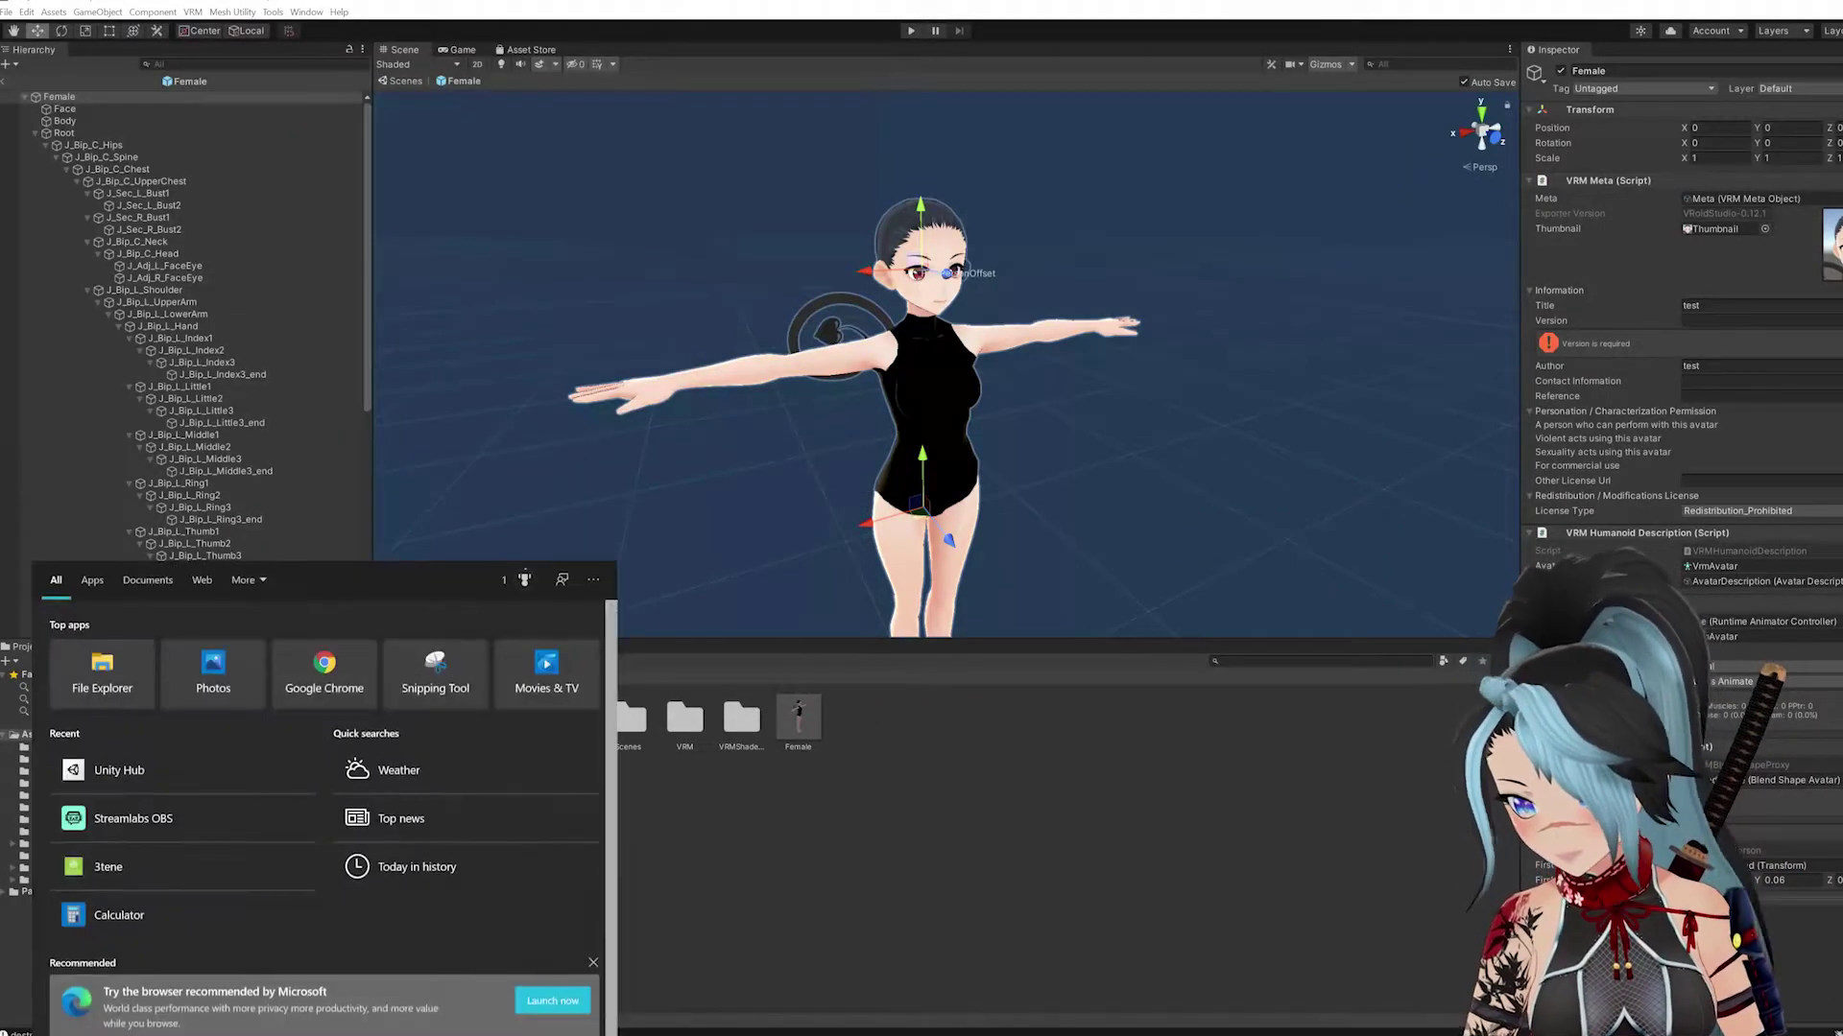
{"action": "type", "text": "excel"}
{"action": "key", "text": "Return"}
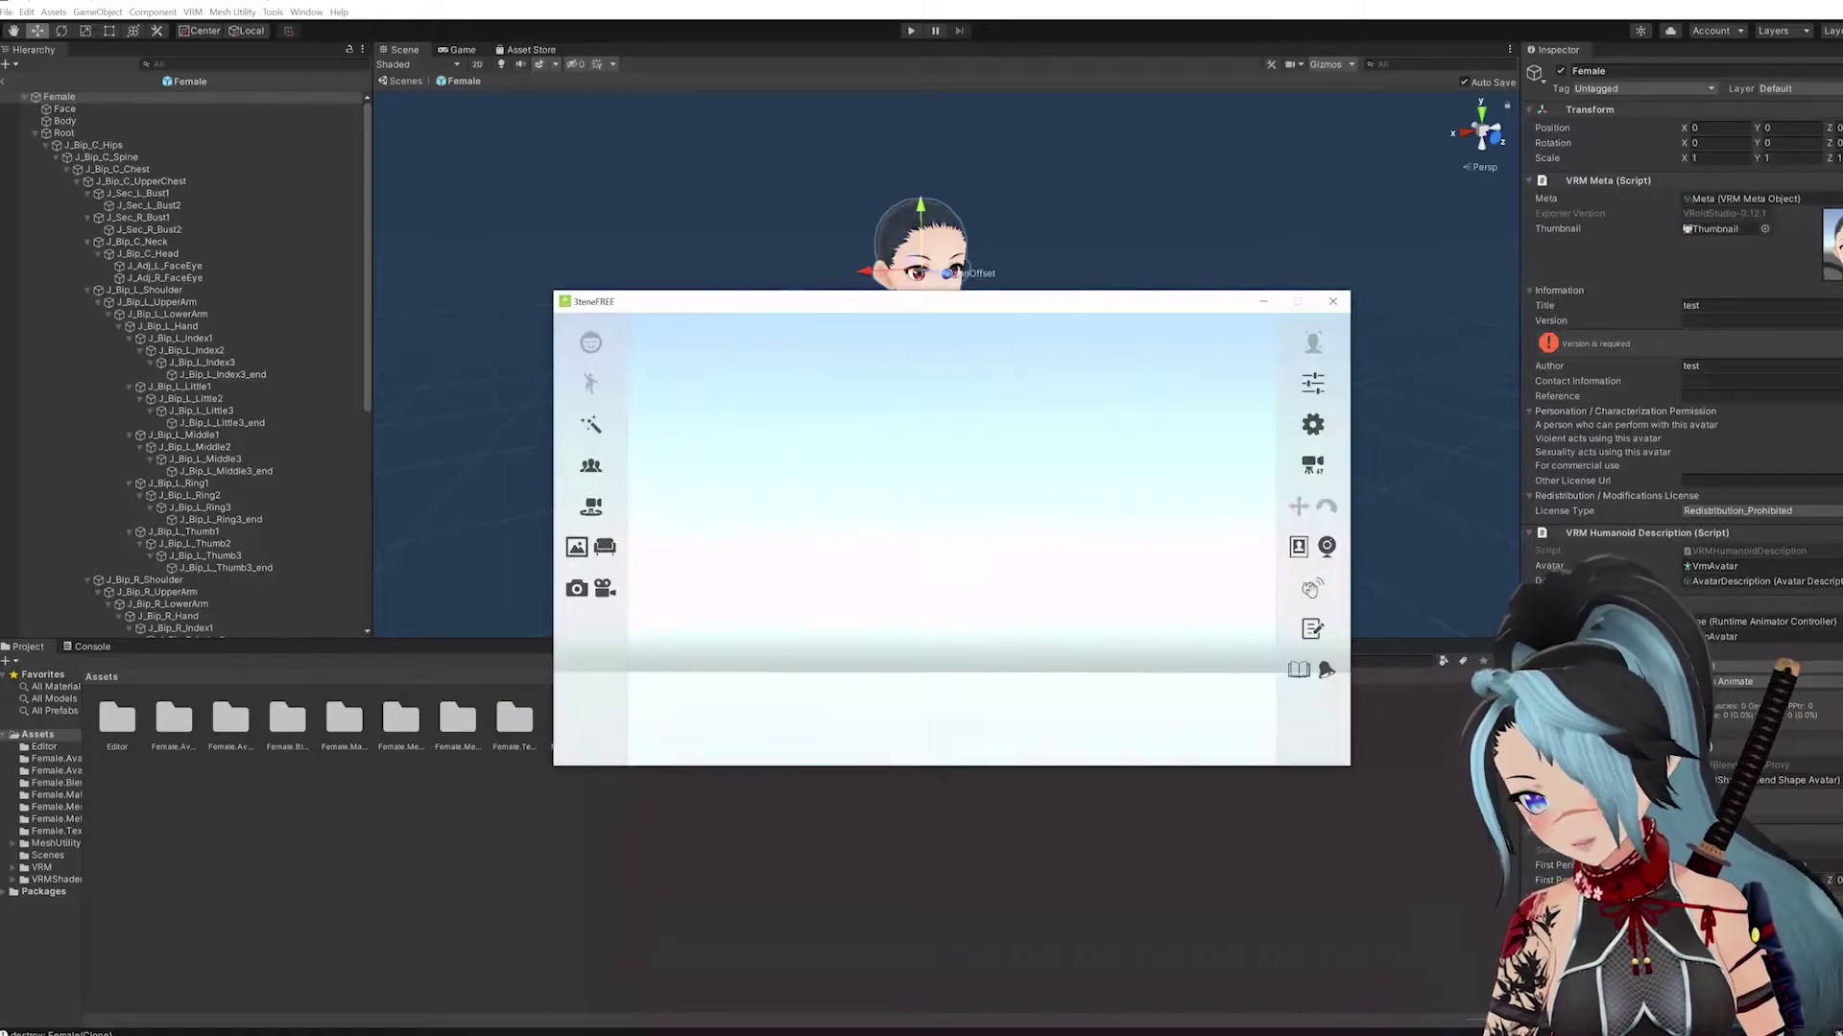
- Close Avatar Selection and try two pose presets on the loaded avatar
{"action": "left_click", "coordinate": [906, 324]}
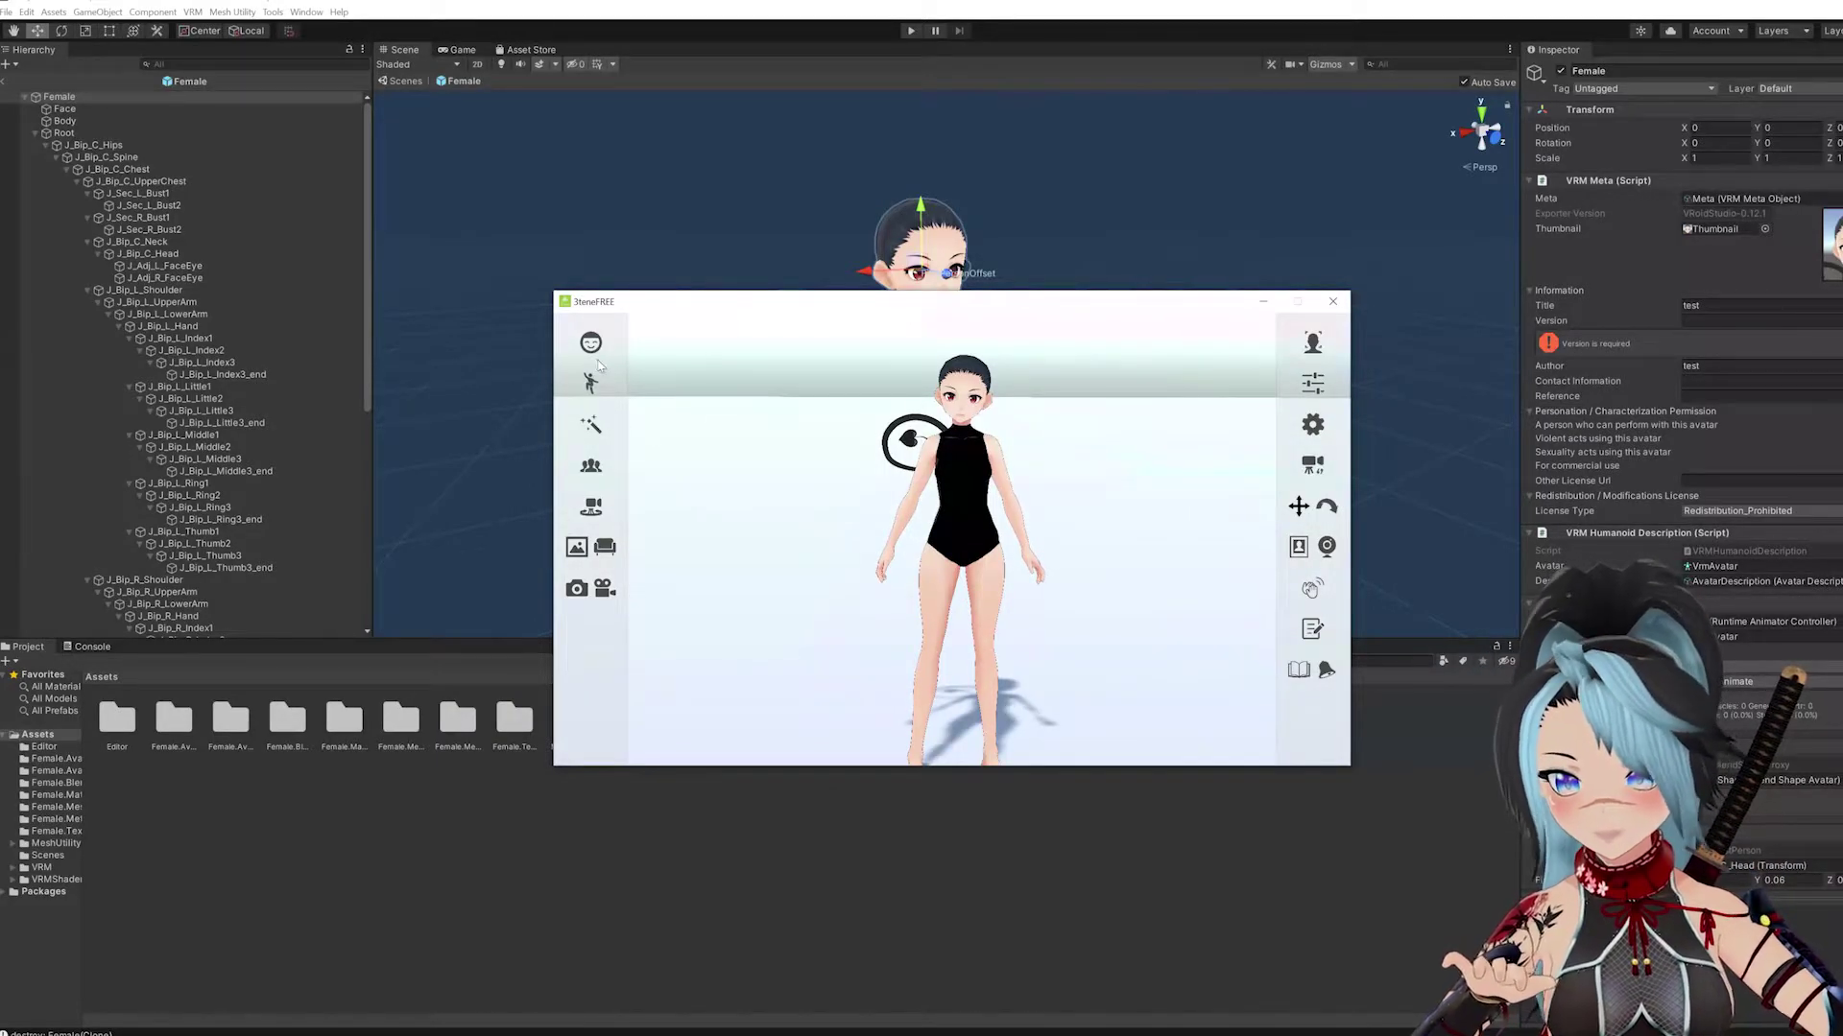
{"action": "left_click", "coordinate": [591, 381]}
{"action": "left_click", "coordinate": [693, 438]}
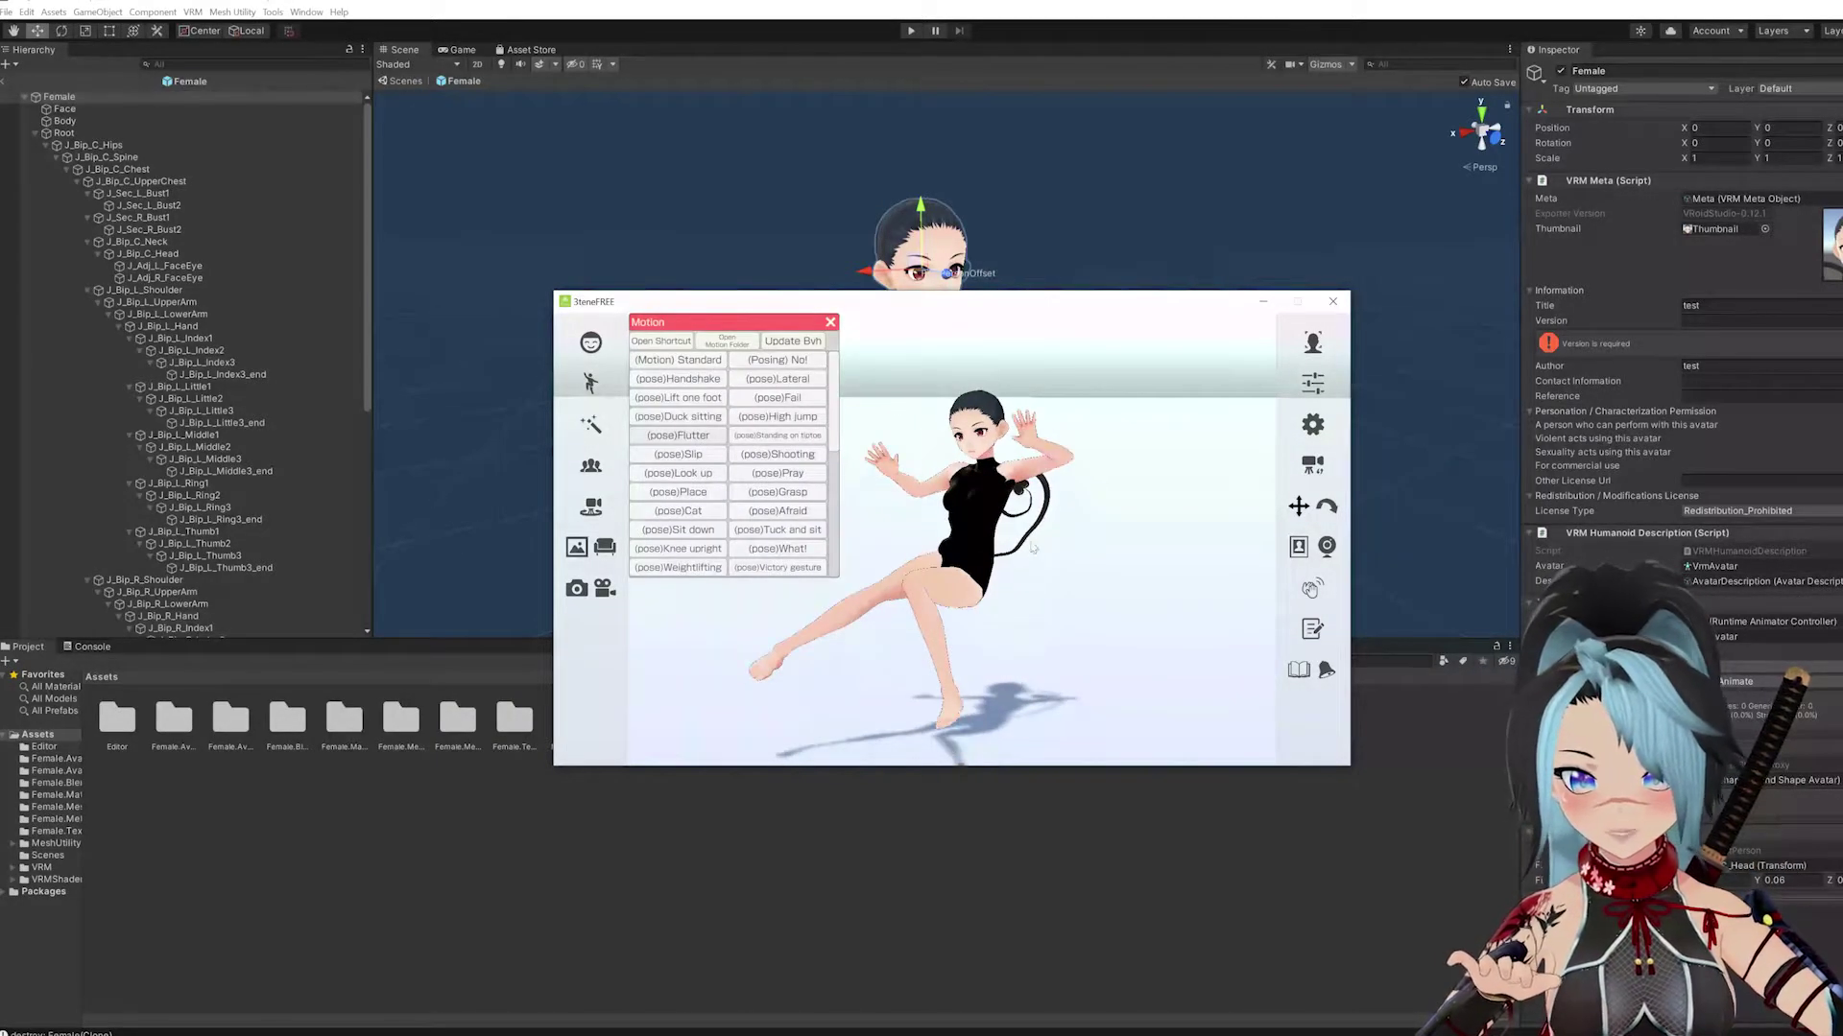
{"action": "left_click", "coordinate": [1327, 506]}
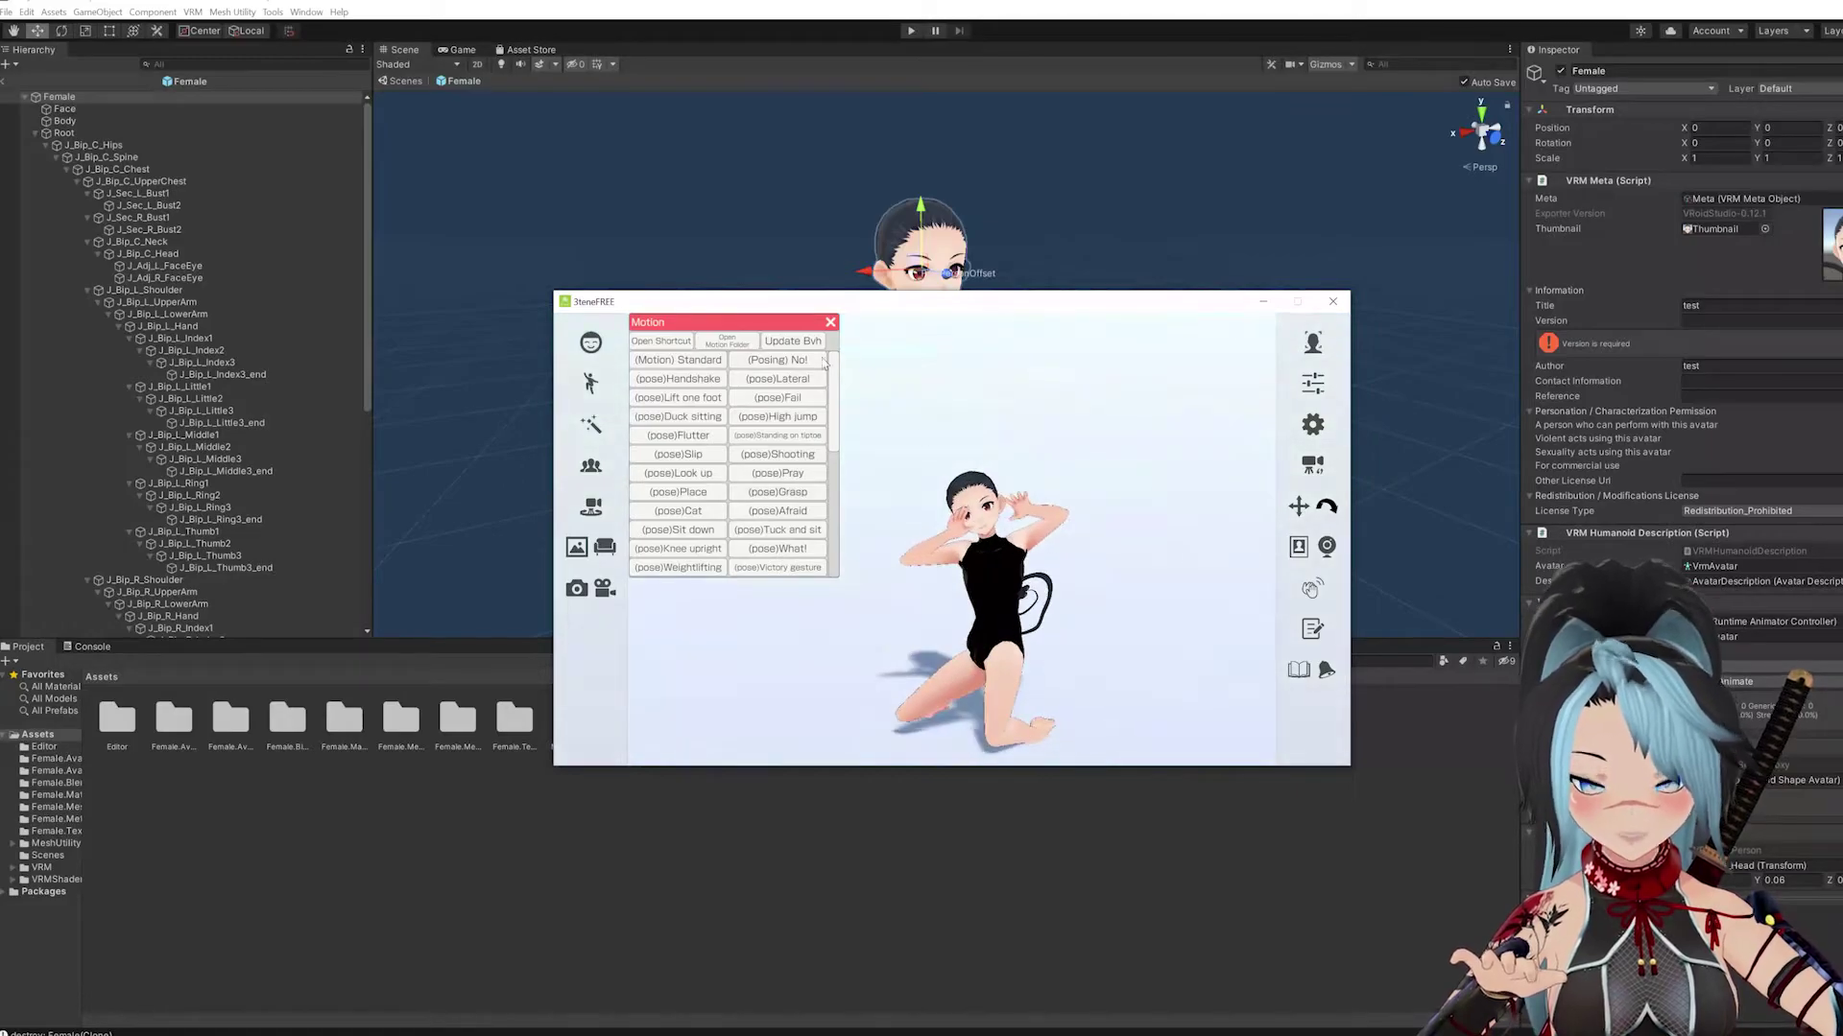
{"action": "left_click", "coordinate": [831, 322]}
- Play the Bow motion, turn the camera toward the avatar, and close the open panels
{"action": "left_click", "coordinate": [591, 465]}
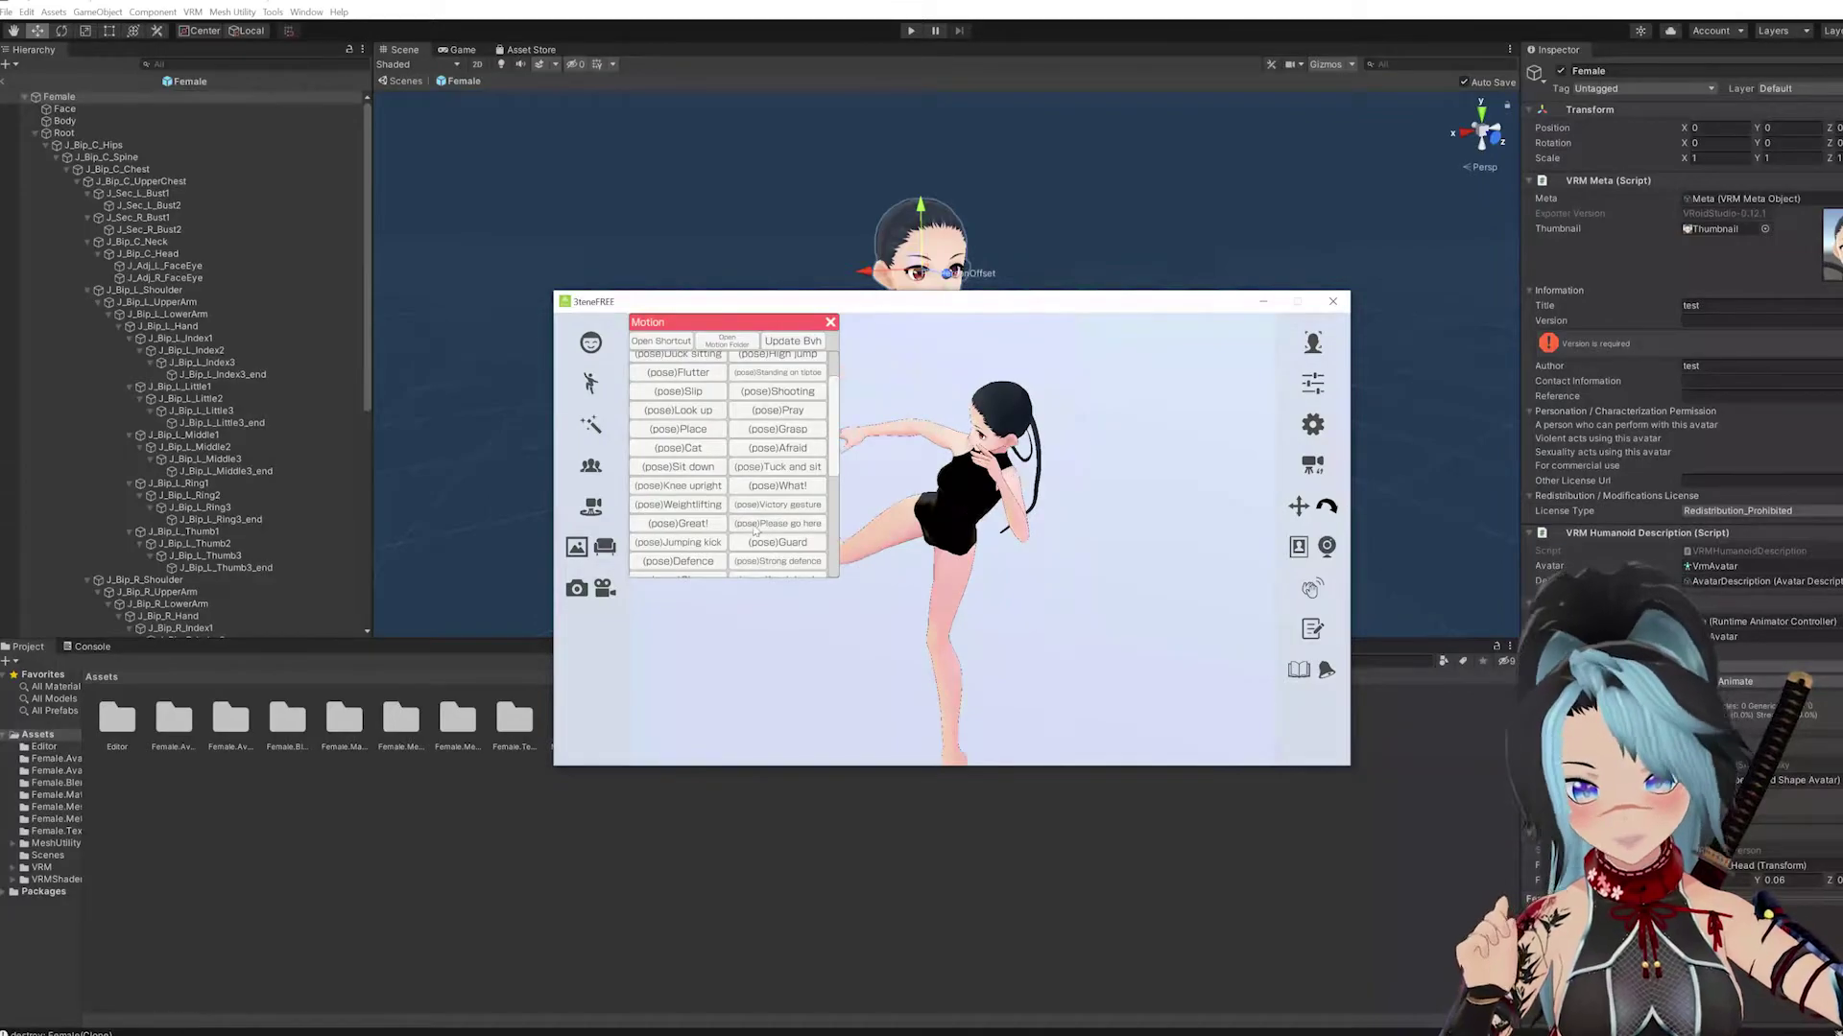
{"action": "scroll", "coordinate": [757, 530], "scroll_direction": "down", "scroll_amount": 3}
{"action": "scroll", "coordinate": [758, 467], "scroll_direction": "down", "scroll_amount": 2}
{"action": "left_click", "coordinate": [678, 429]}
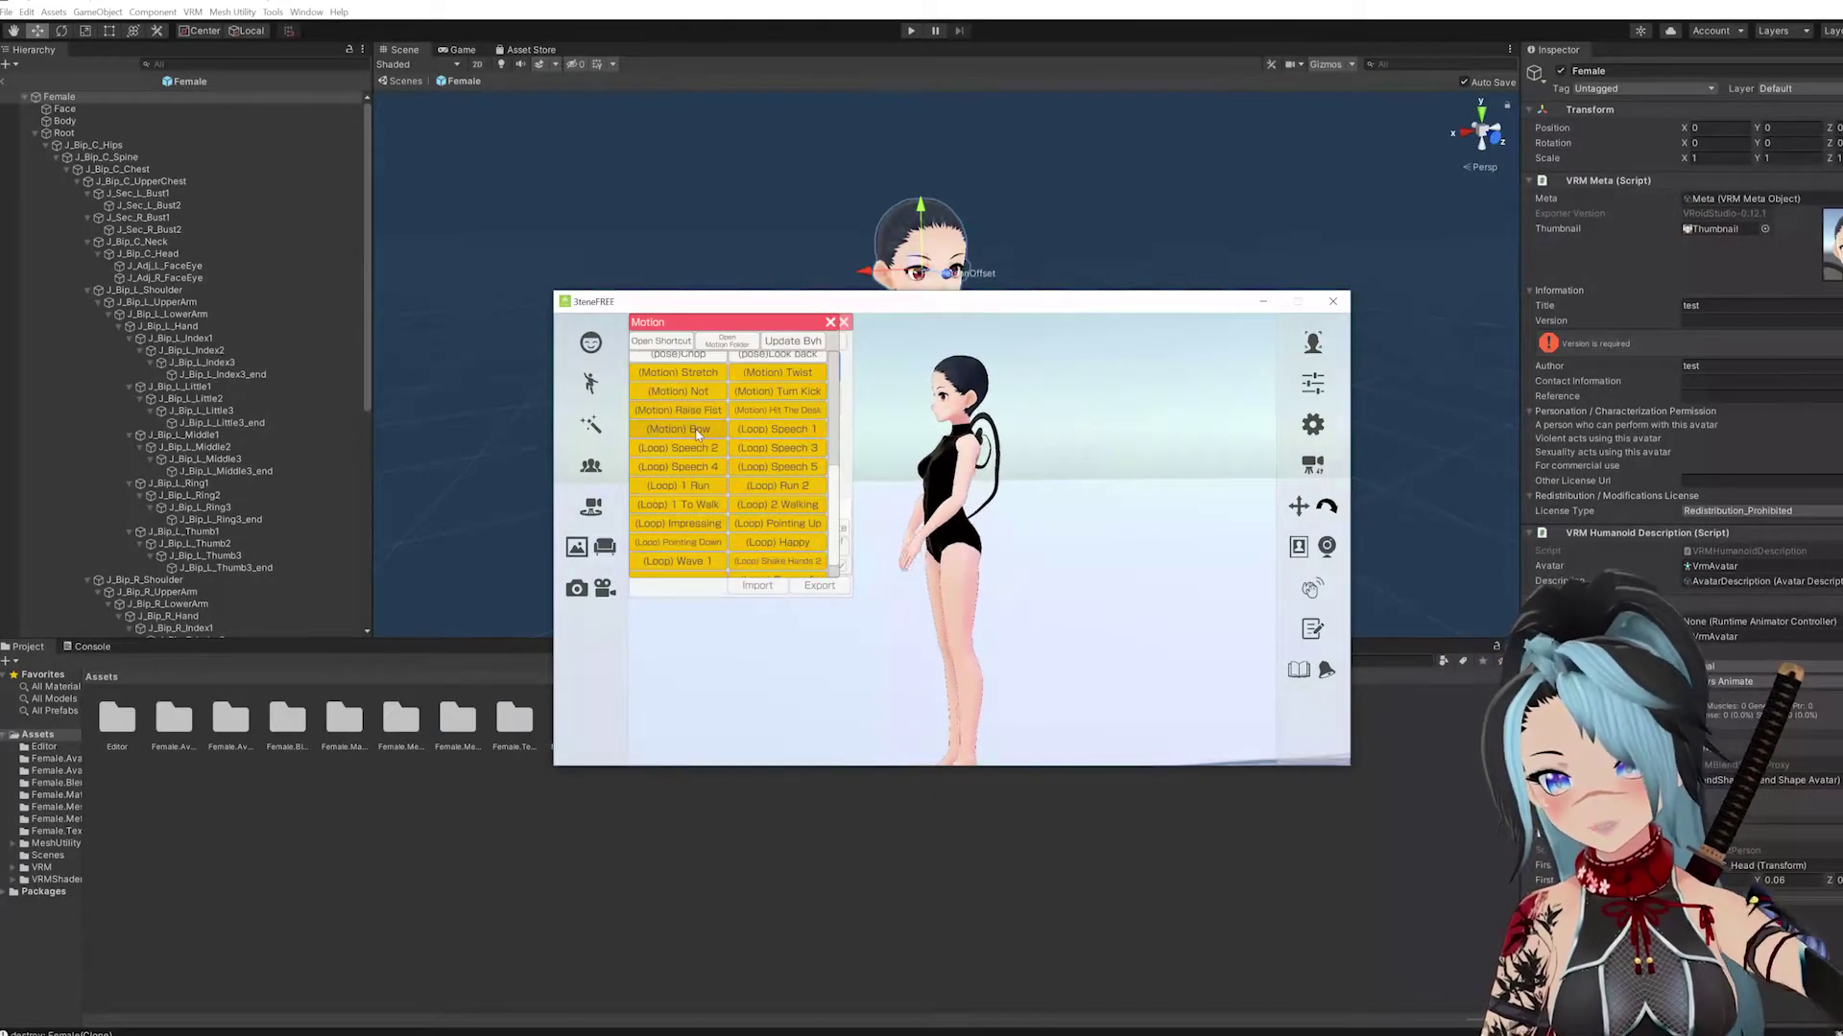
{"action": "left_click_drag", "start_coordinate": [1327, 513], "coordinate": [1236, 441]}
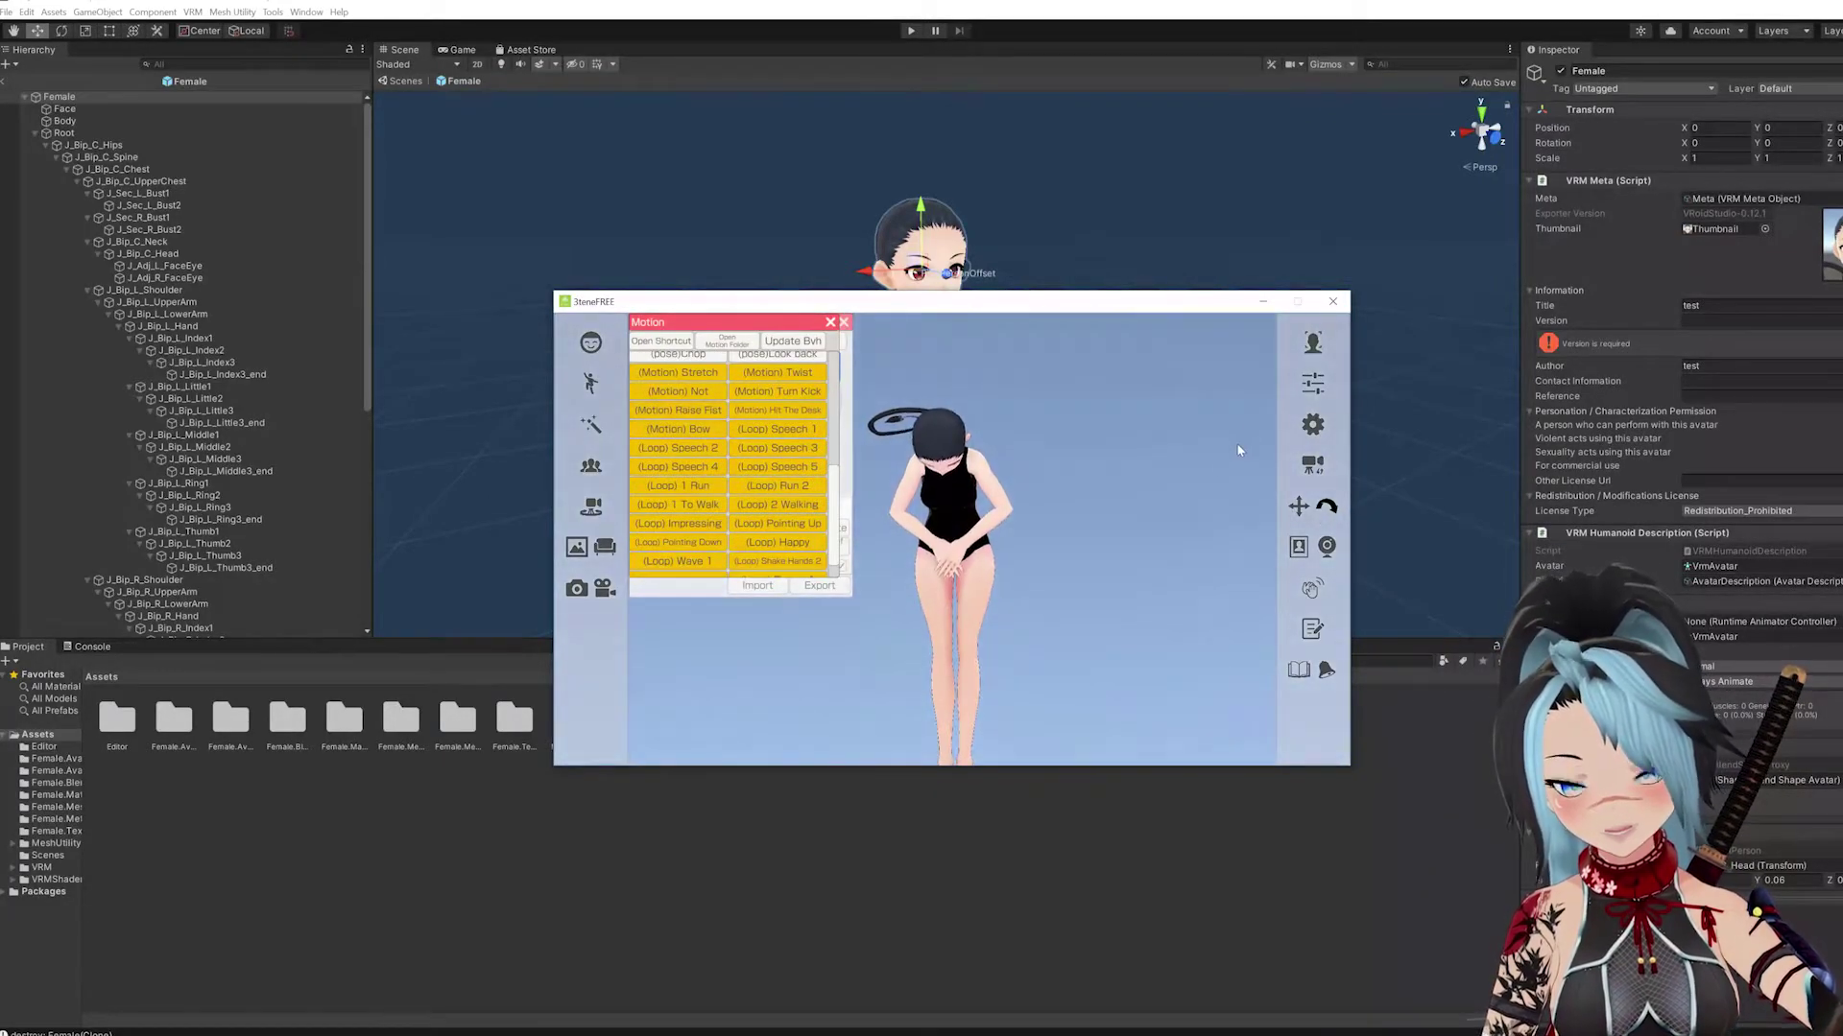
{"action": "left_click", "coordinate": [830, 322]}
{"action": "left_click", "coordinate": [830, 322]}
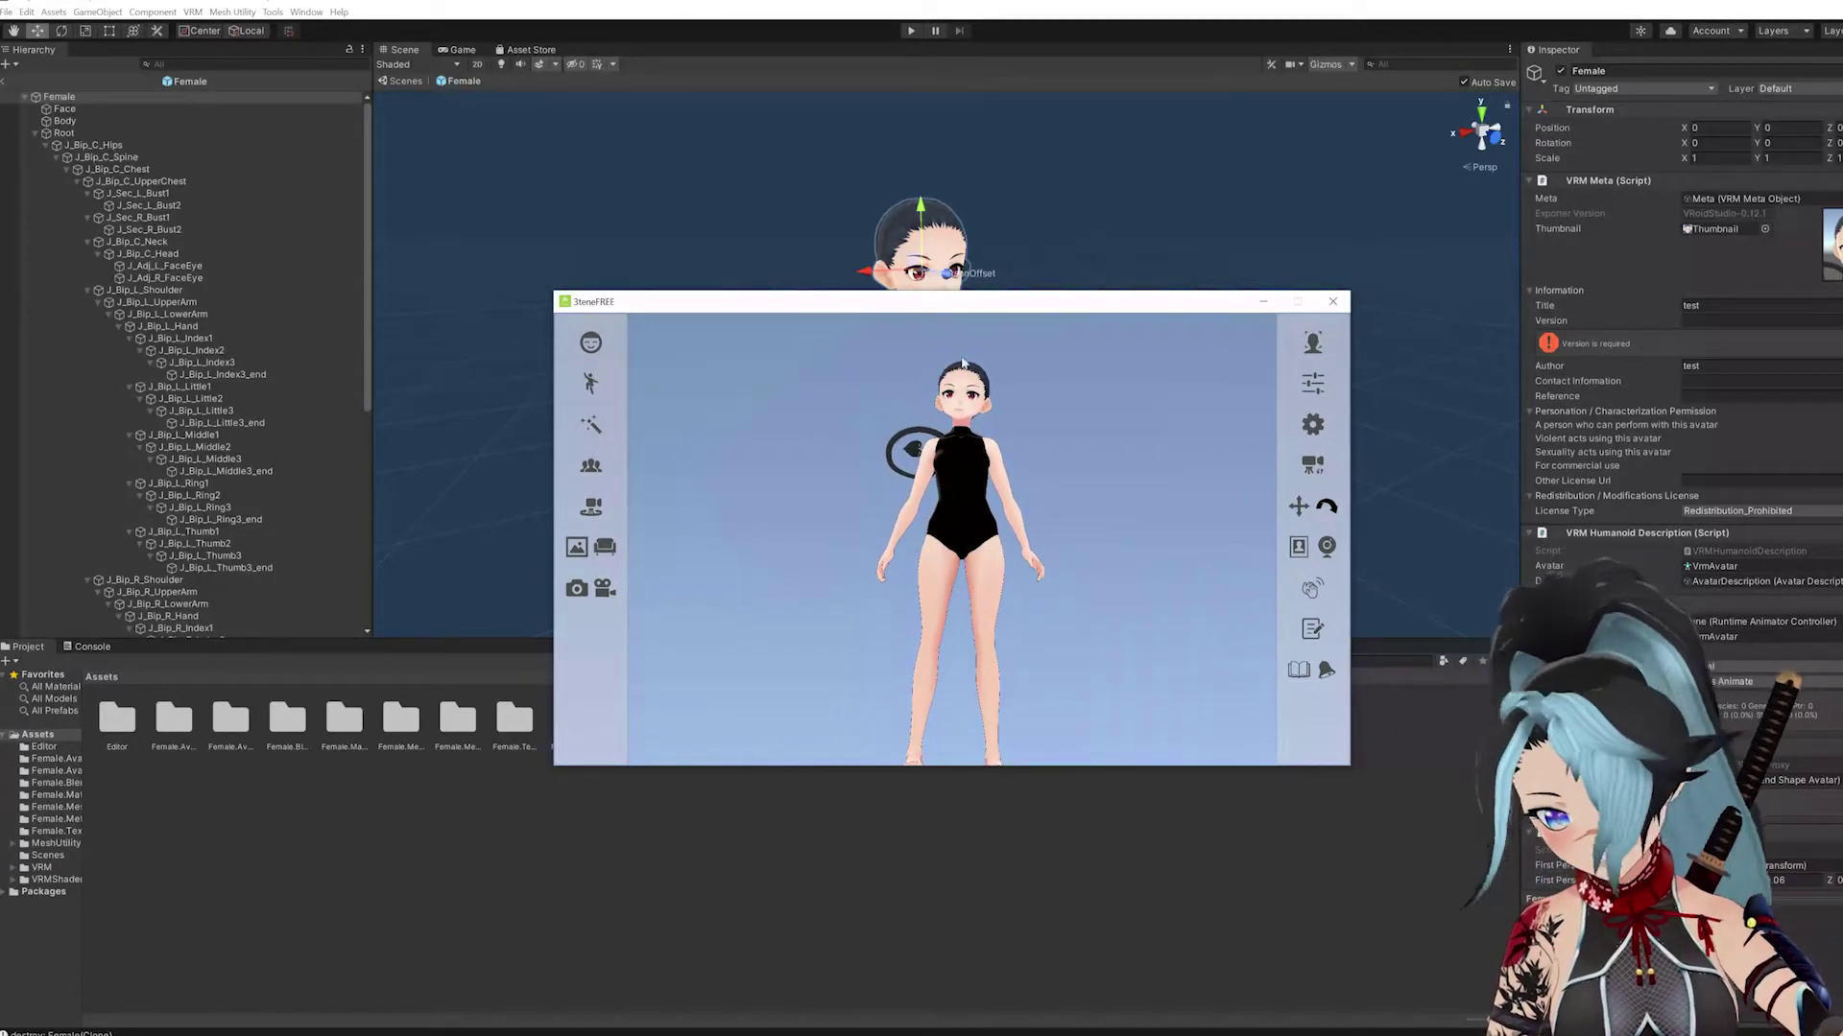
- Restore the light grey background with shadow and play the kneeling pose
{"action": "left_click", "coordinate": [1340, 509]}
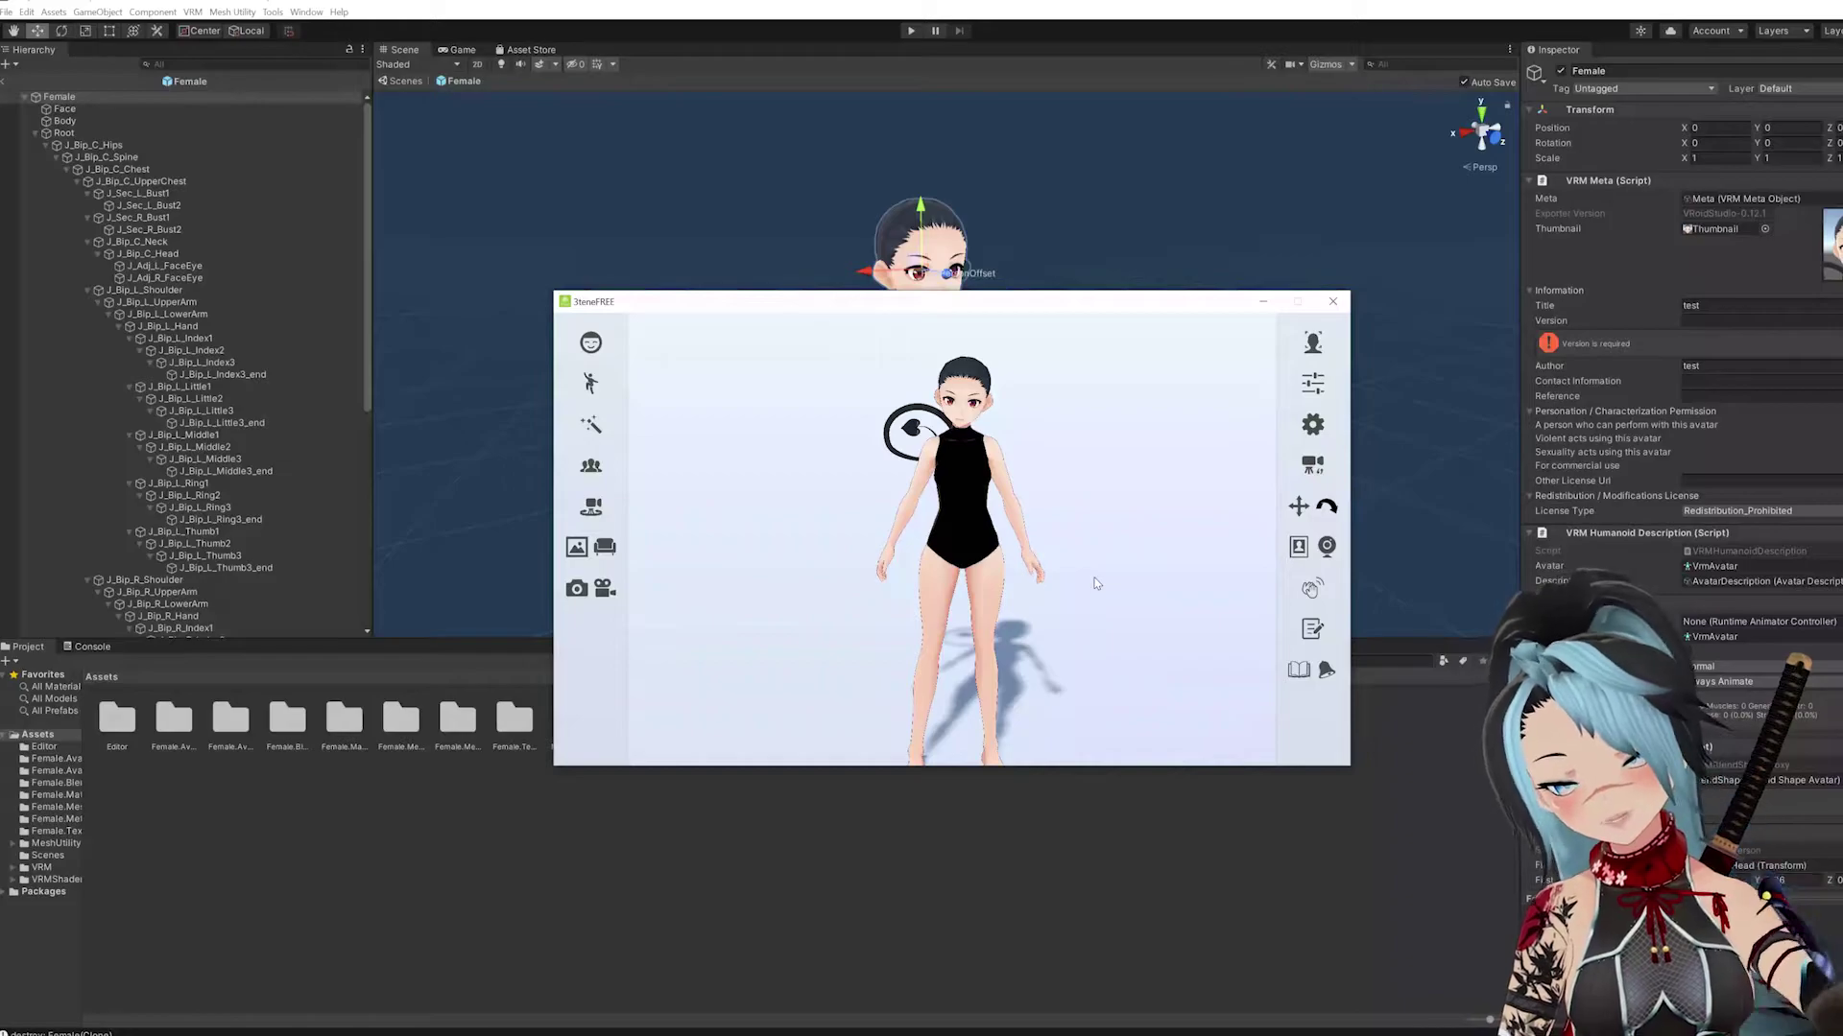
{"action": "left_click", "coordinate": [590, 383]}
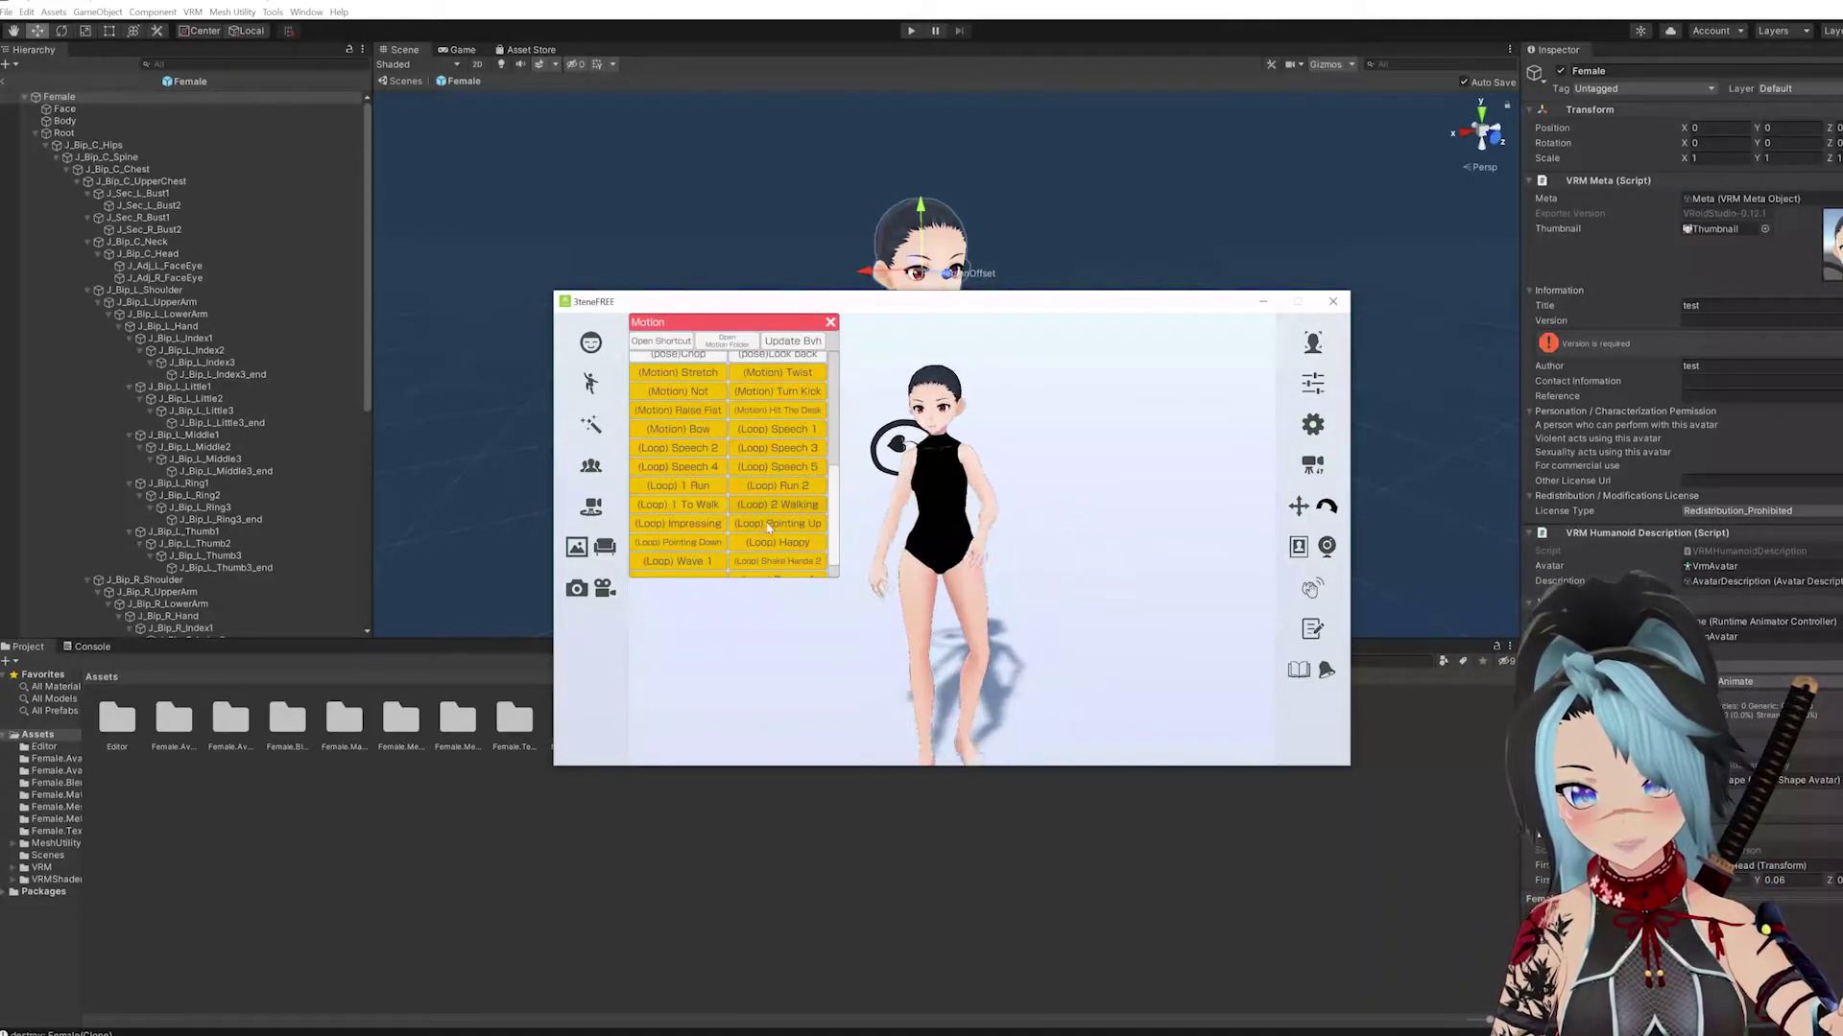
{"action": "scroll", "coordinate": [801, 388], "scroll_direction": "up", "scroll_amount": 3}
{"action": "left_click", "coordinate": [800, 388]}
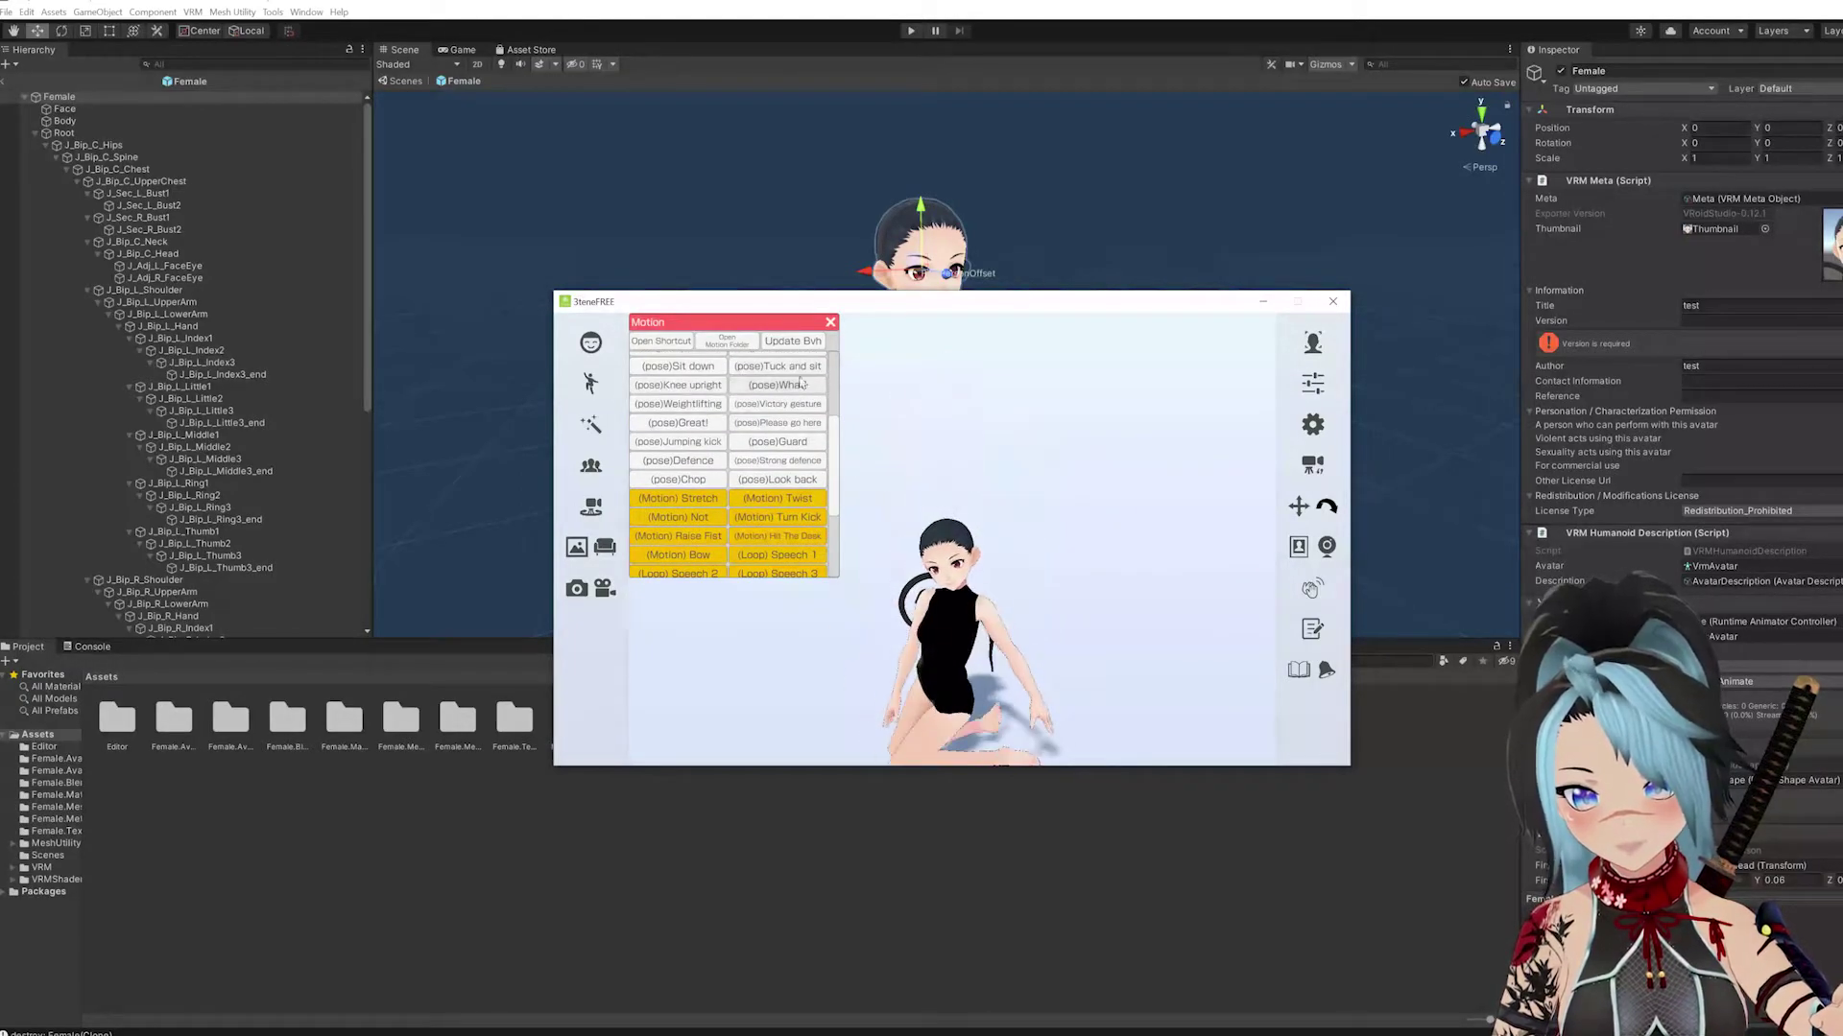
- Start the walking loop motion, then deselect the avatar in Unity's Scene view
{"action": "scroll", "coordinate": [800, 388], "scroll_direction": "down", "scroll_amount": 3}
{"action": "left_click", "coordinate": [795, 511]}
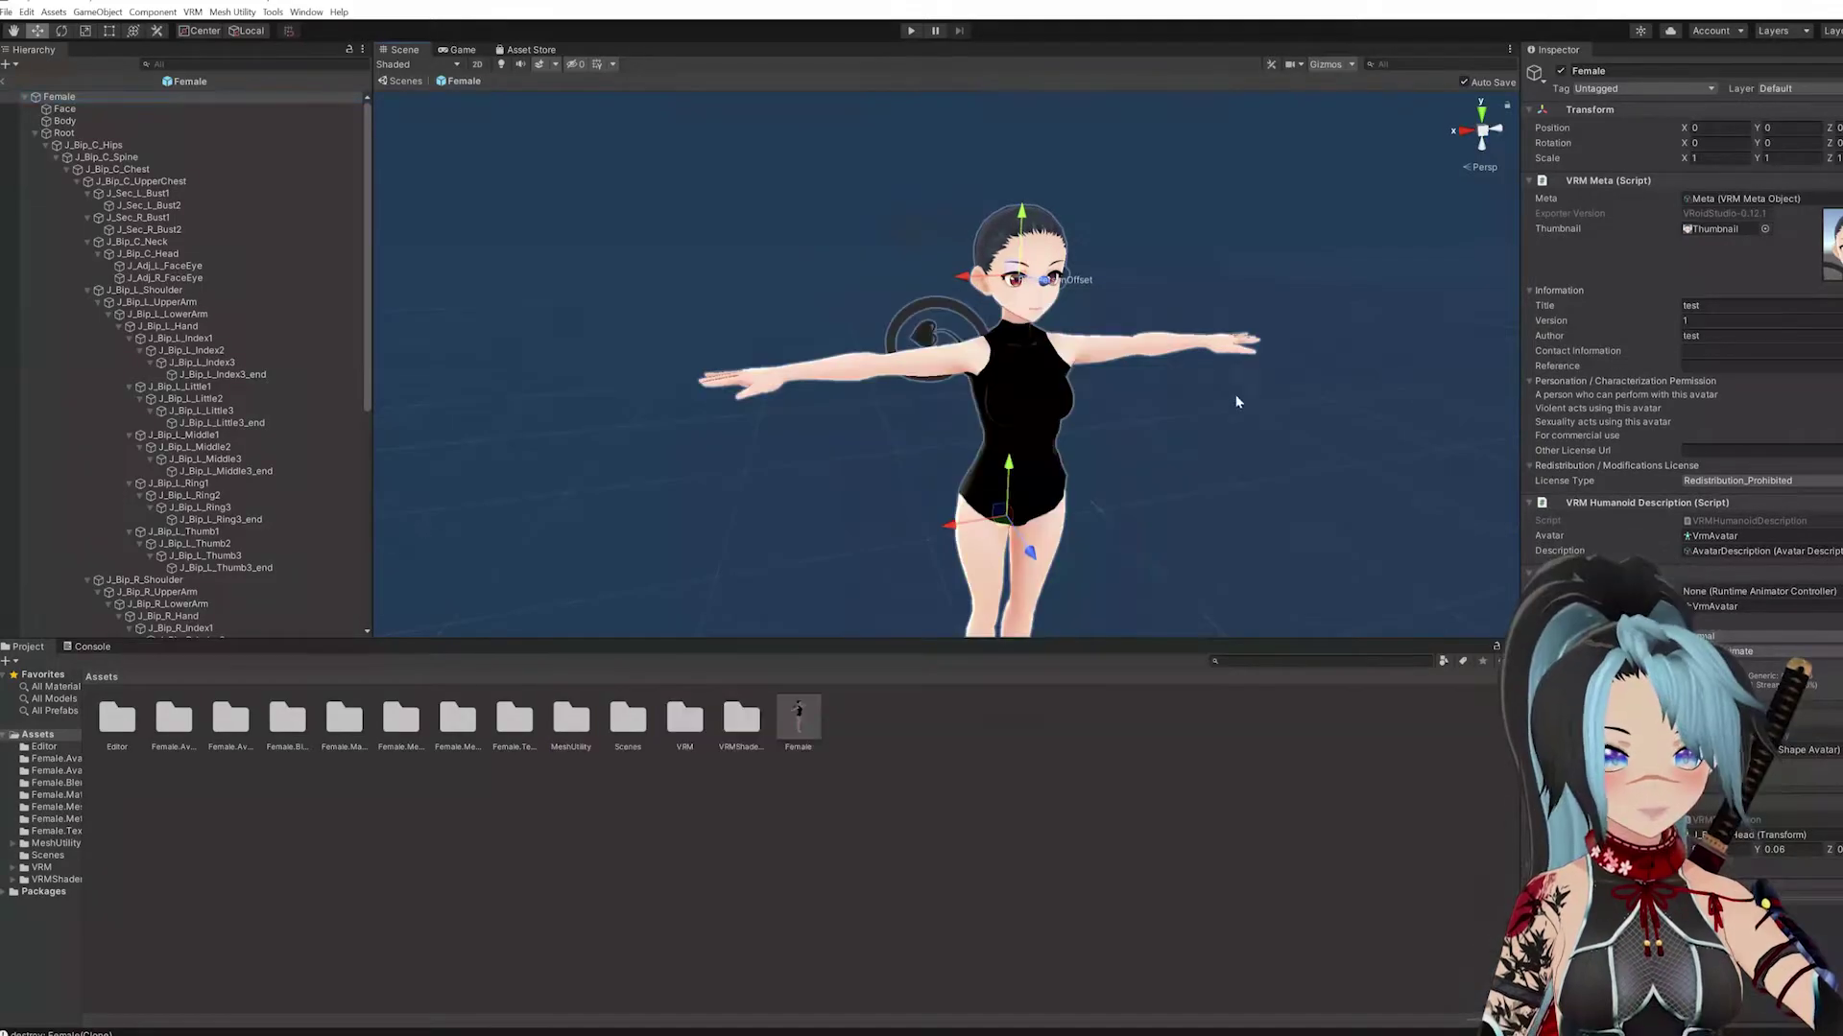
{"action": "left_click", "coordinate": [1208, 437]}
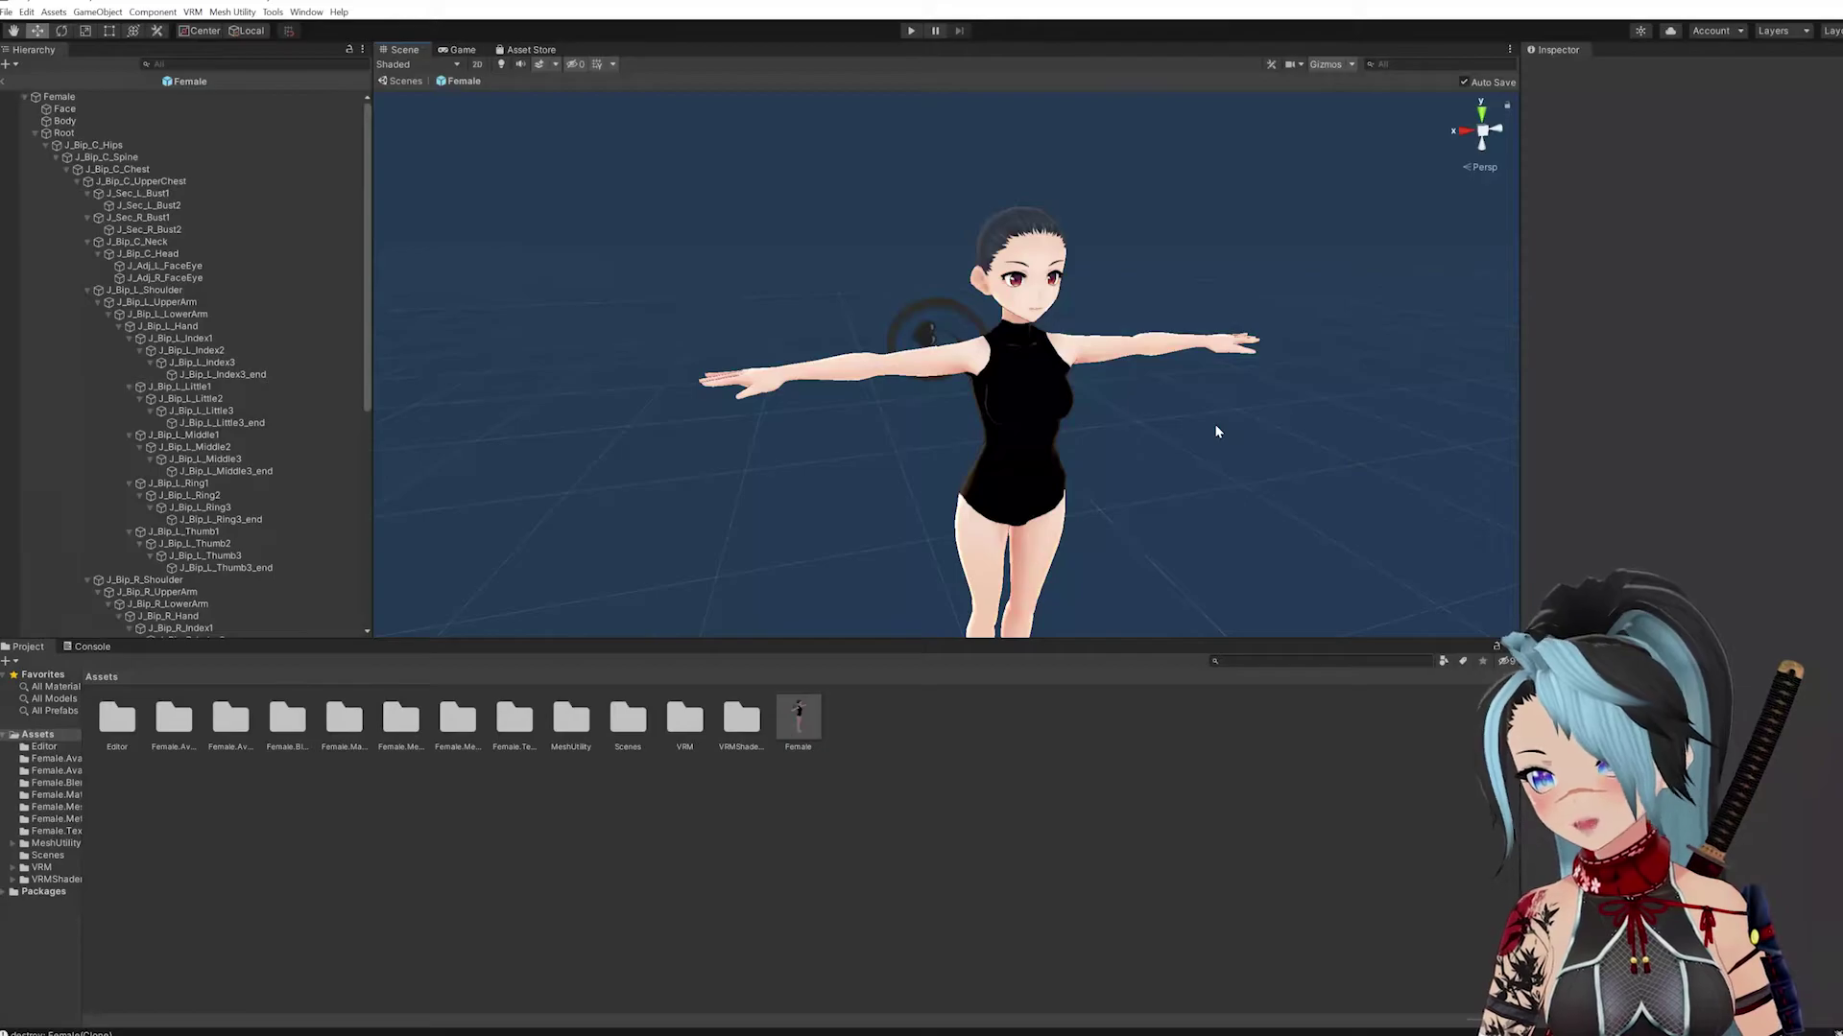
- Scroll to the bottom of the Female avatar hierarchy and select the Hairs group
{"action": "scroll", "coordinate": [171, 203], "scroll_direction": "down", "scroll_amount": 10}
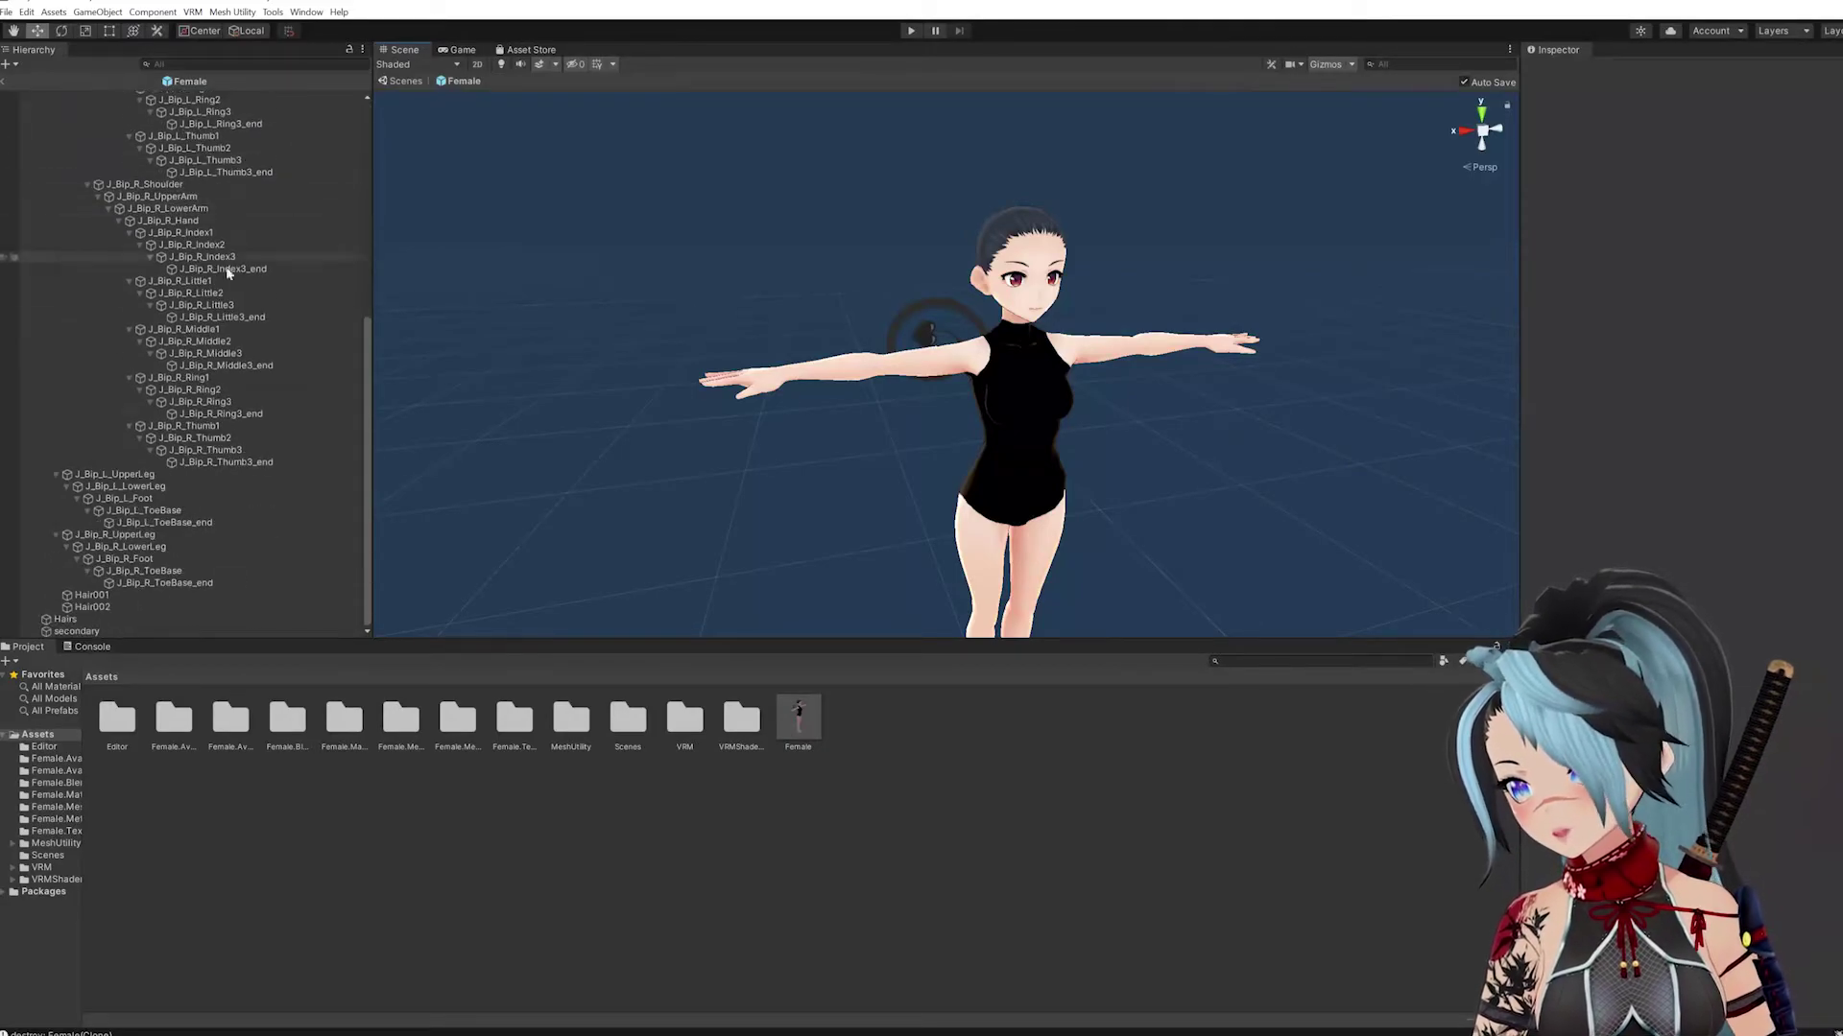
{"action": "scroll", "coordinate": [171, 204], "scroll_direction": "down", "scroll_amount": 3}
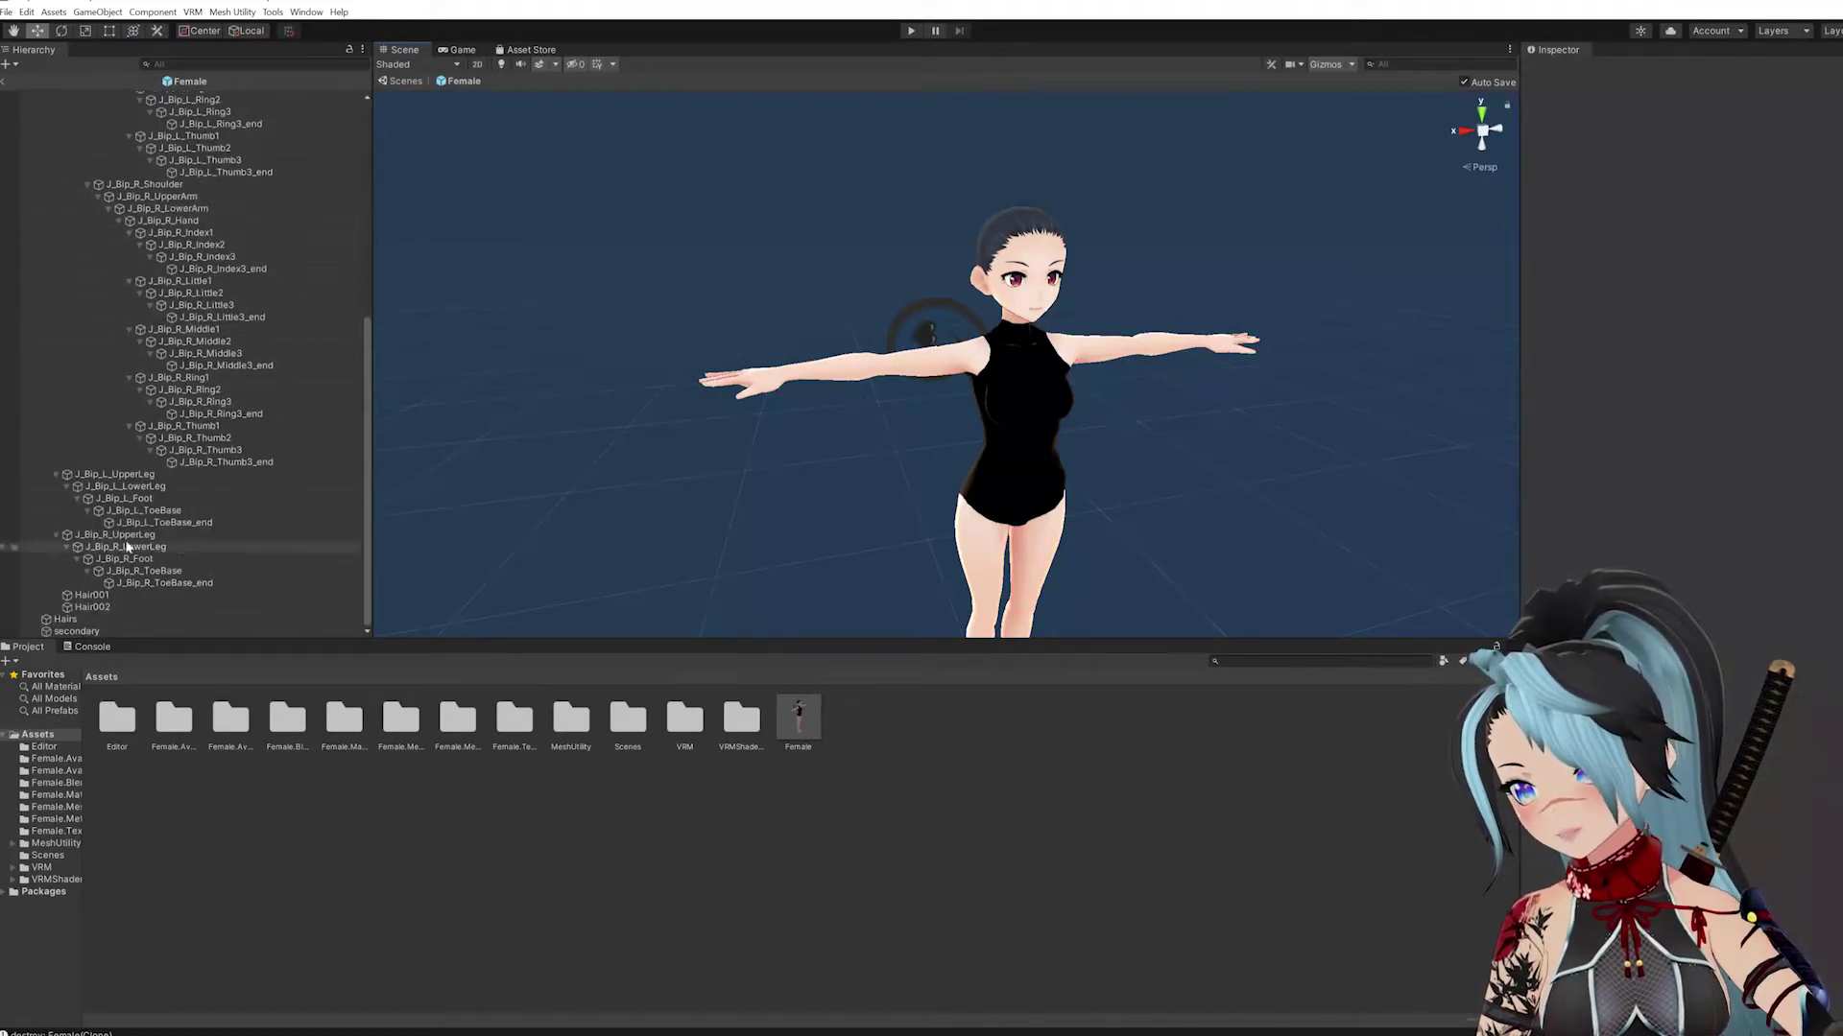
{"action": "left_click", "coordinate": [65, 620]}
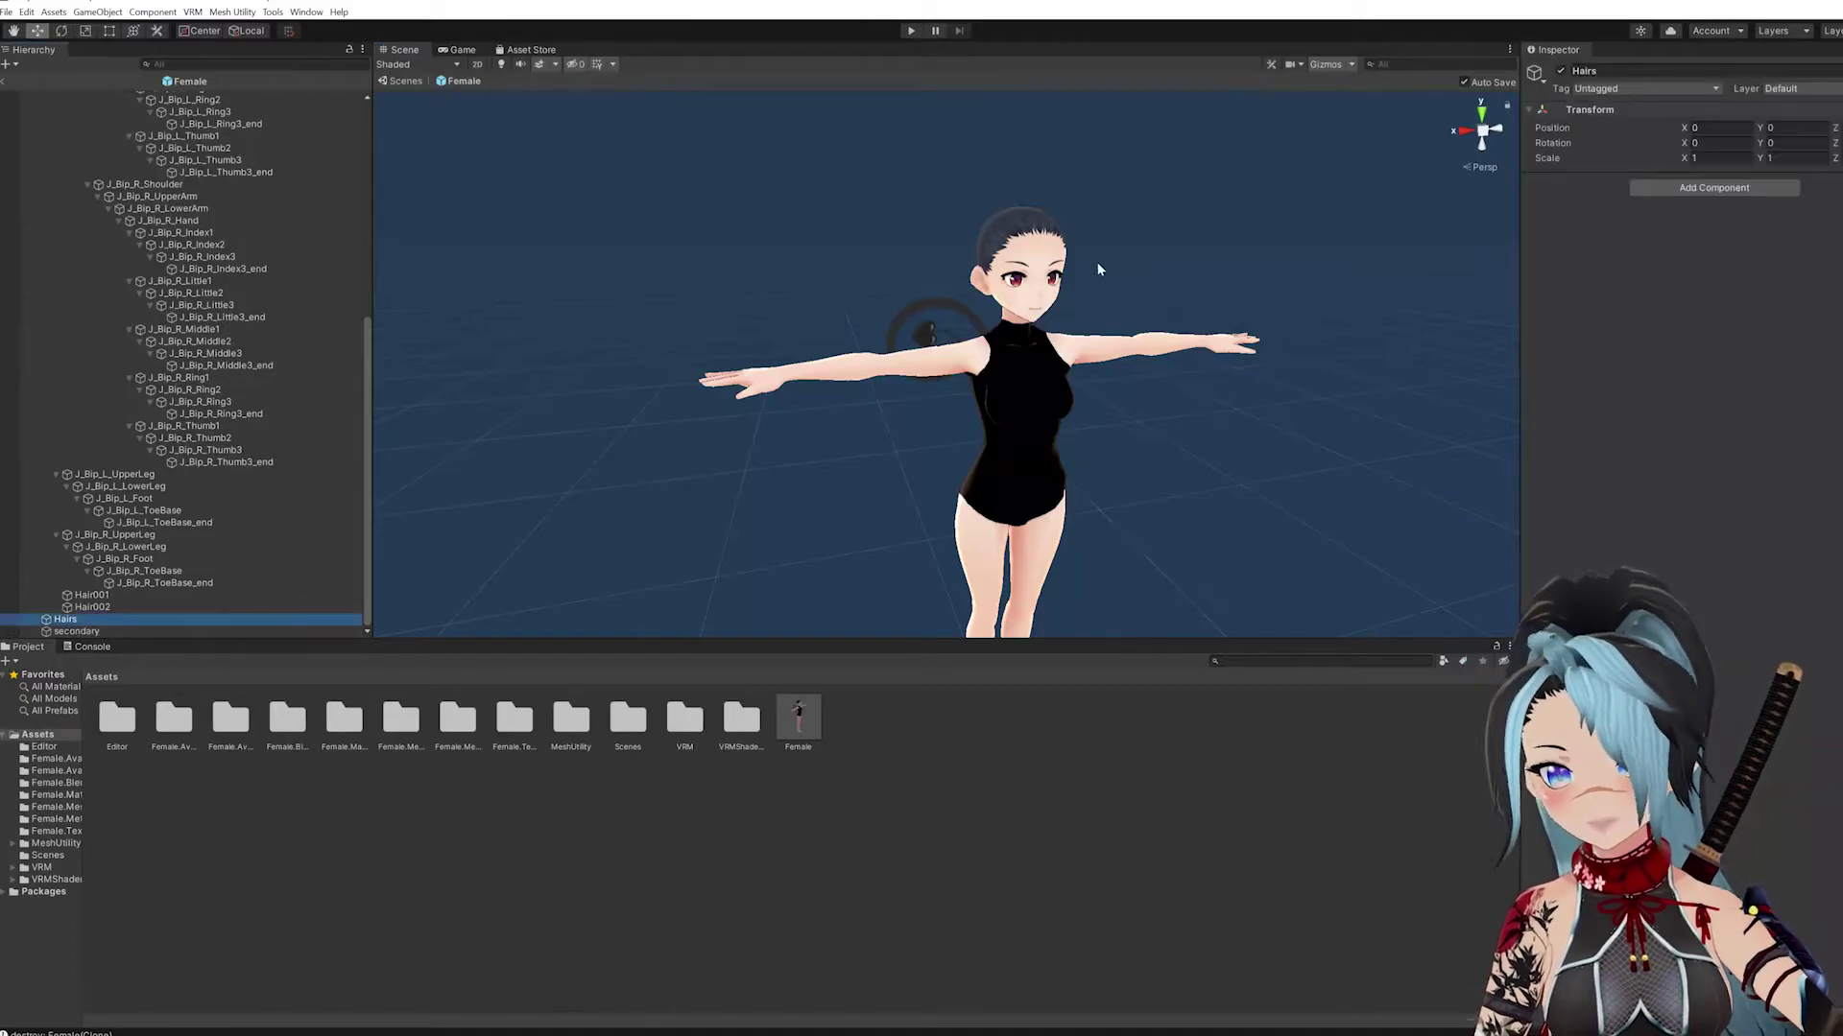